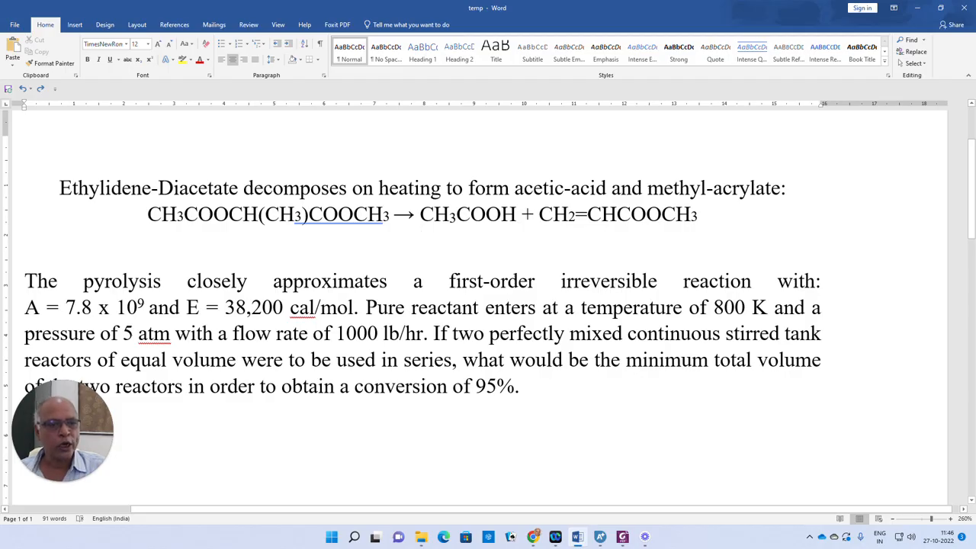
- Add ETHYLIDENE-DIACETATE as the first component with ID ED
left_click_drag(489, 333, 516, 334)
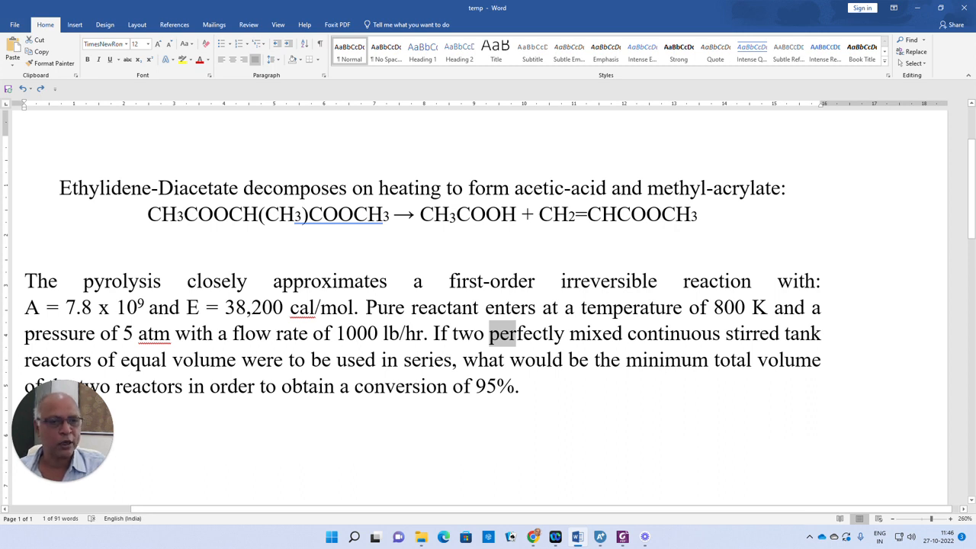
mouse_move(602, 538)
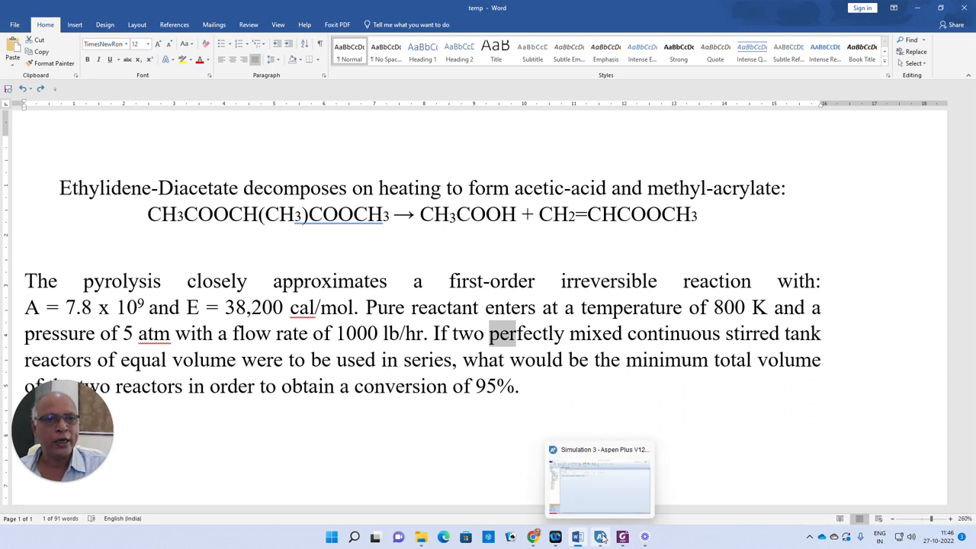
left_click(602, 538)
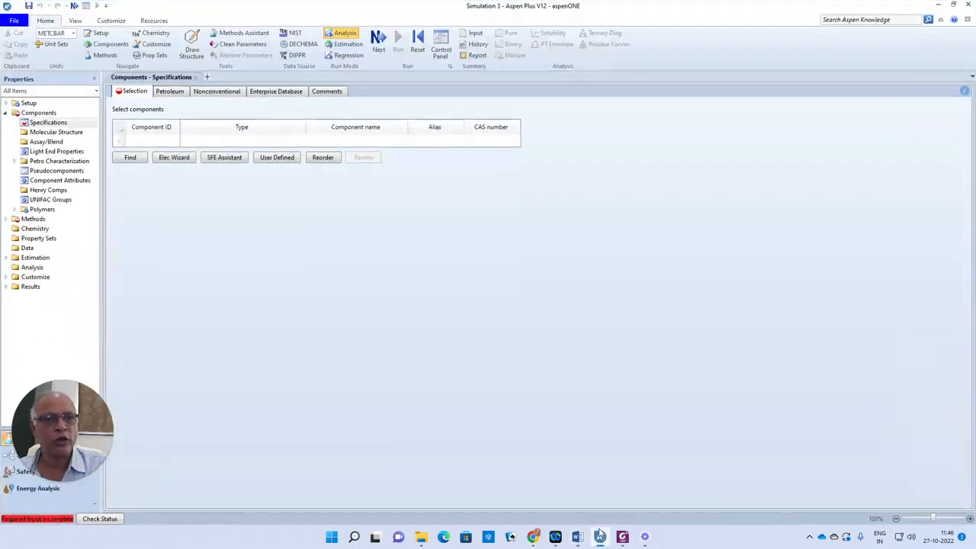
left_click(354, 142)
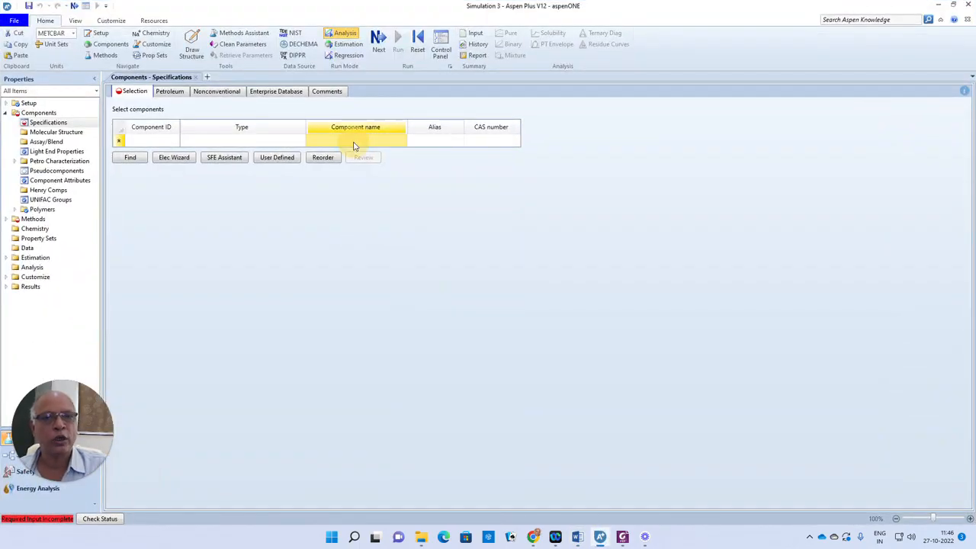
type("ET")
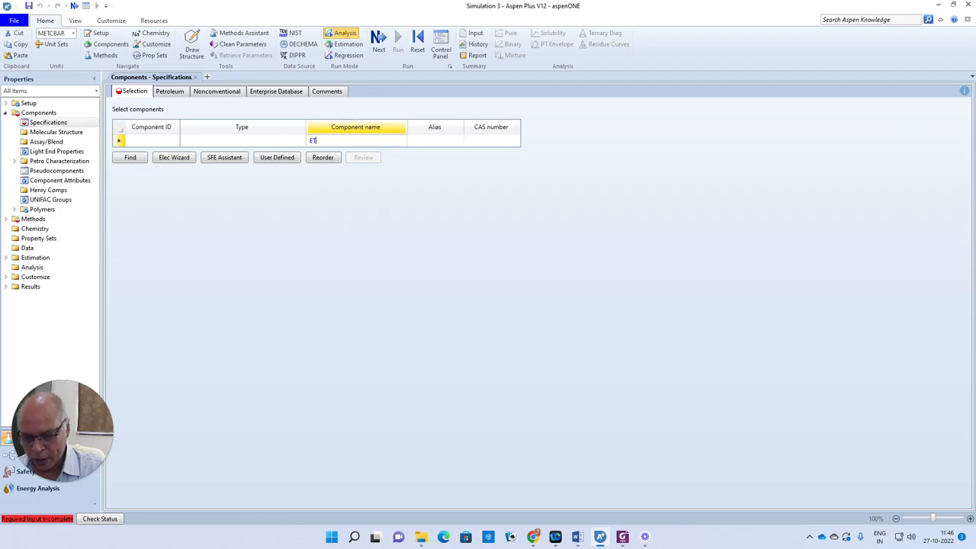
type("HYLIDENE-DI")
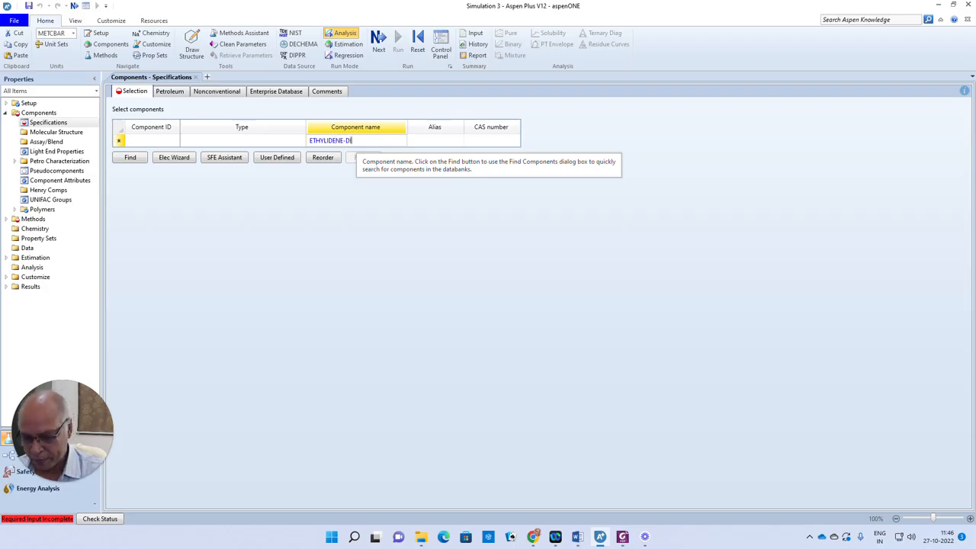
type("ETAT")
key("Return")
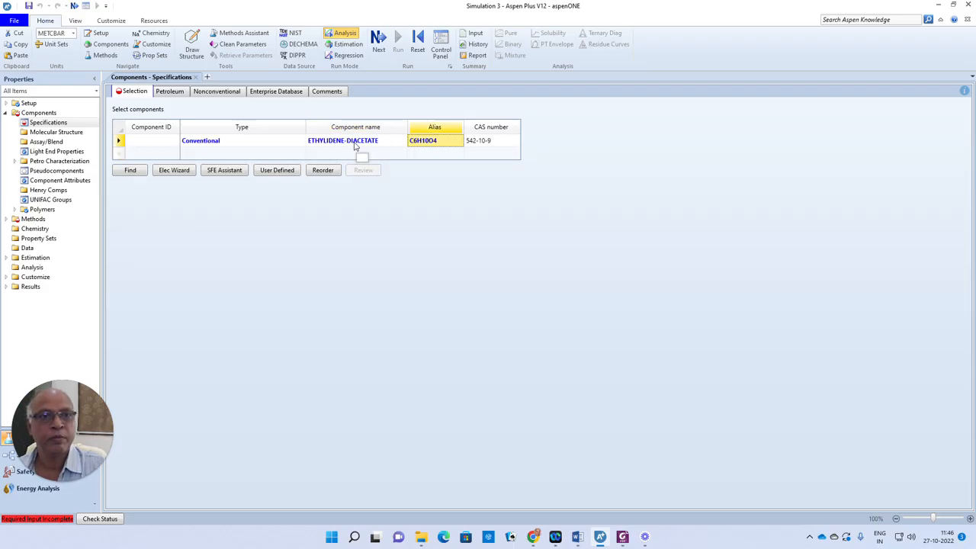
left_click(132, 141)
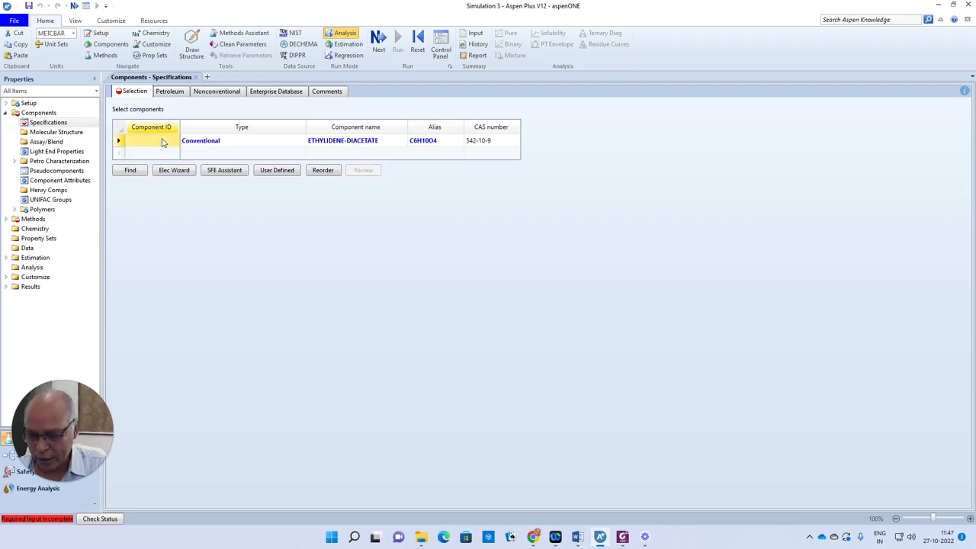
type("ED")
- Add METHYL-ACRYLATE with ID MA and ACETIC-ACID with ID AA
left_click(324, 155)
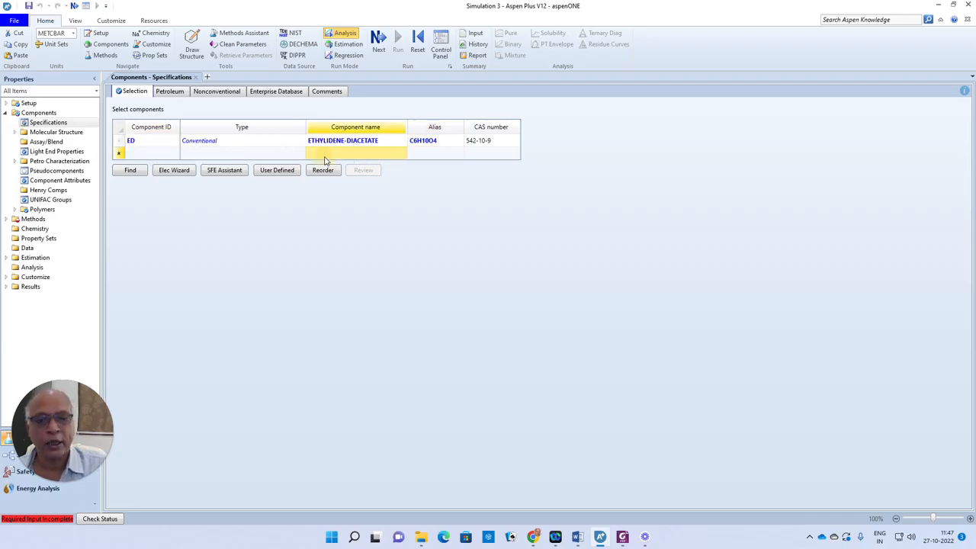
type("METHYL-ACRYLAT")
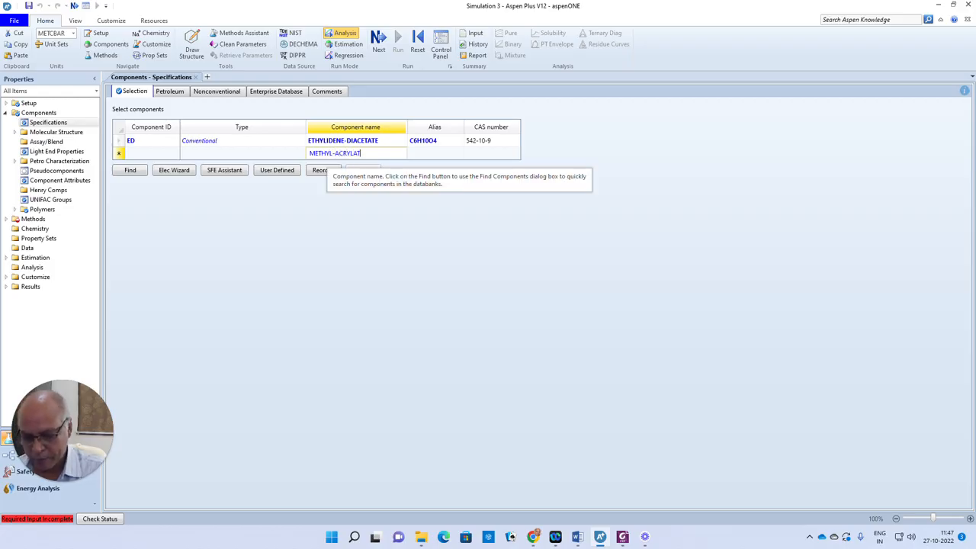
type("E")
key("Return")
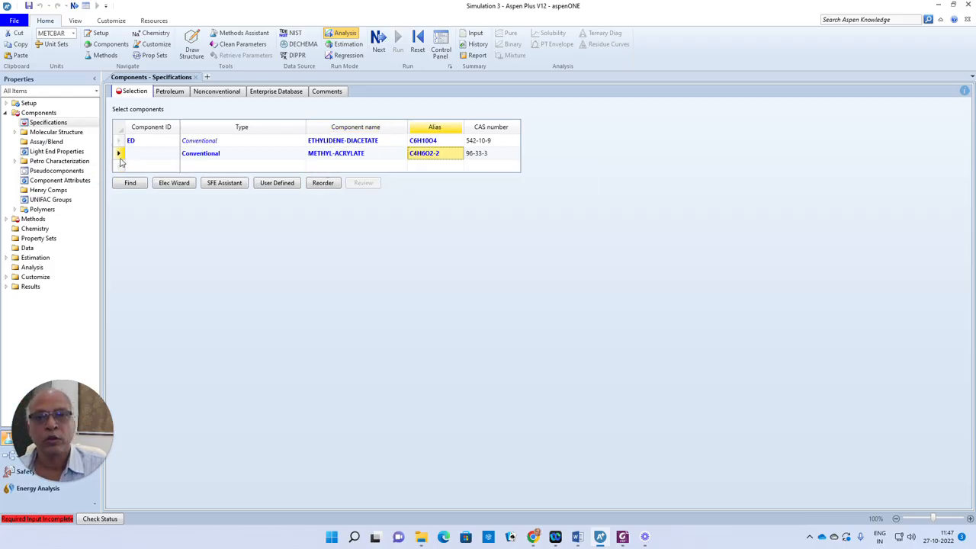
left_click(149, 156)
type("MA")
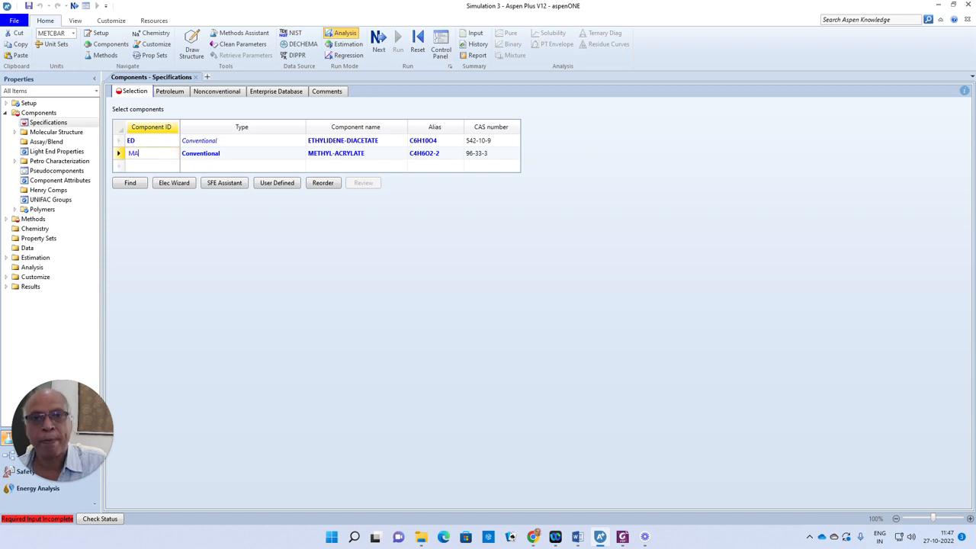
left_click(347, 166)
type("A")
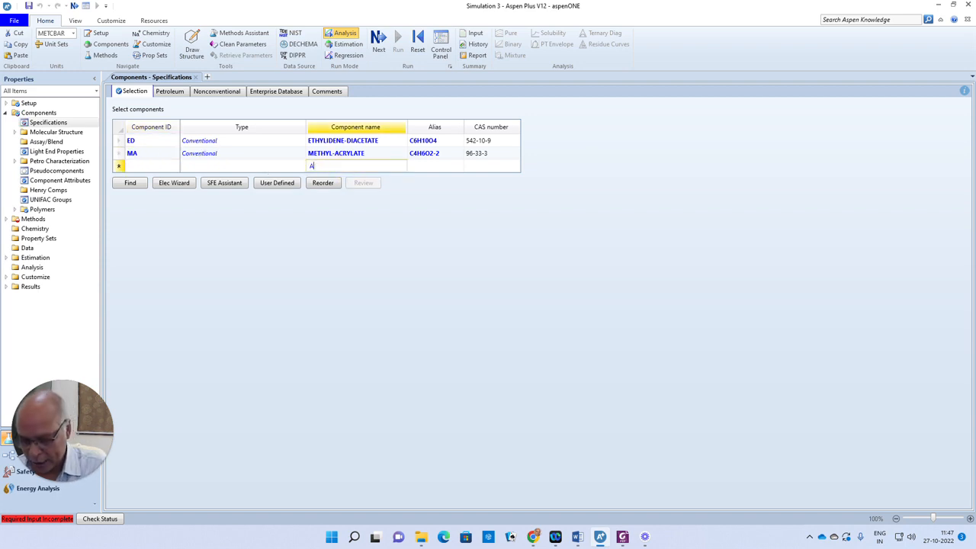
type("CETIC-A")
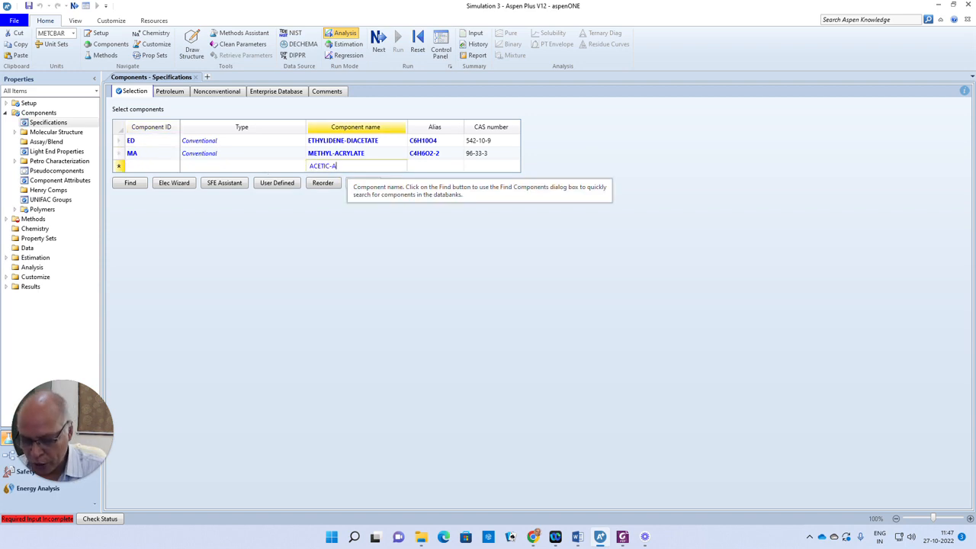
type("CID")
key("Return")
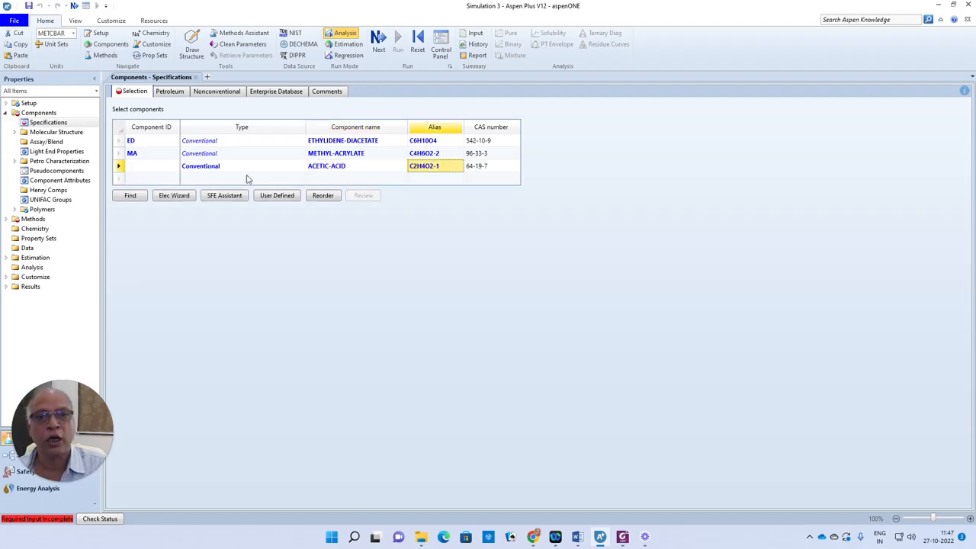
left_click(151, 168)
type("AA")
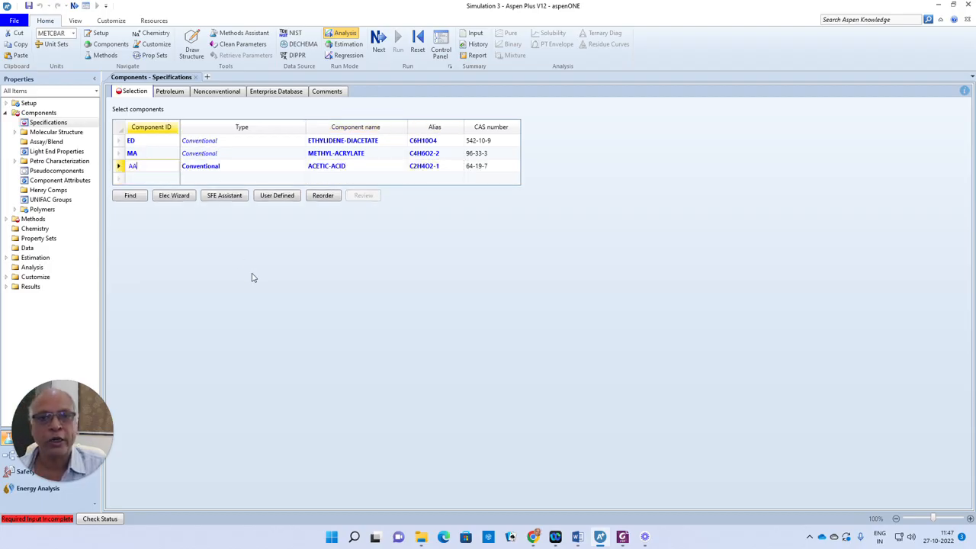
key("Return")
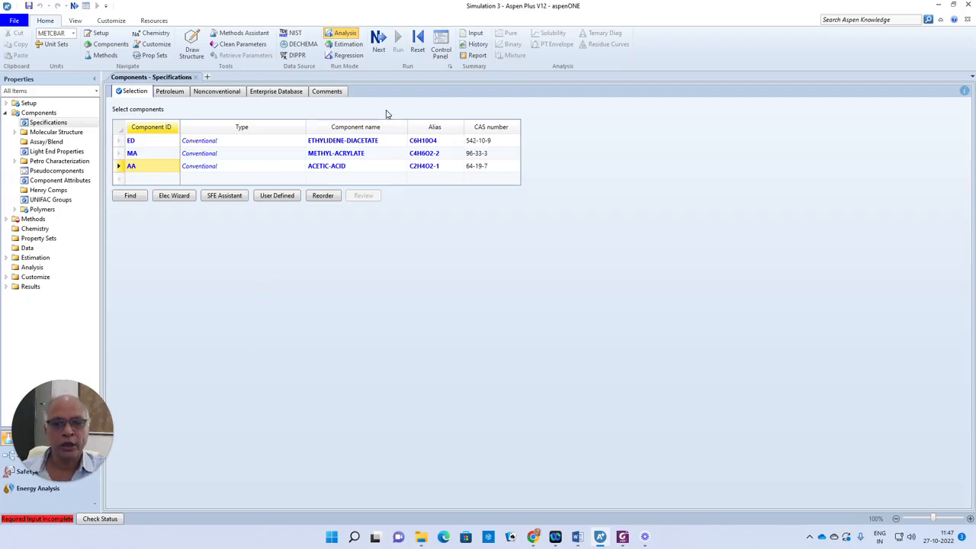
- Choose the CHAO-SEA property method and go to the simulation environment
left_click(378, 42)
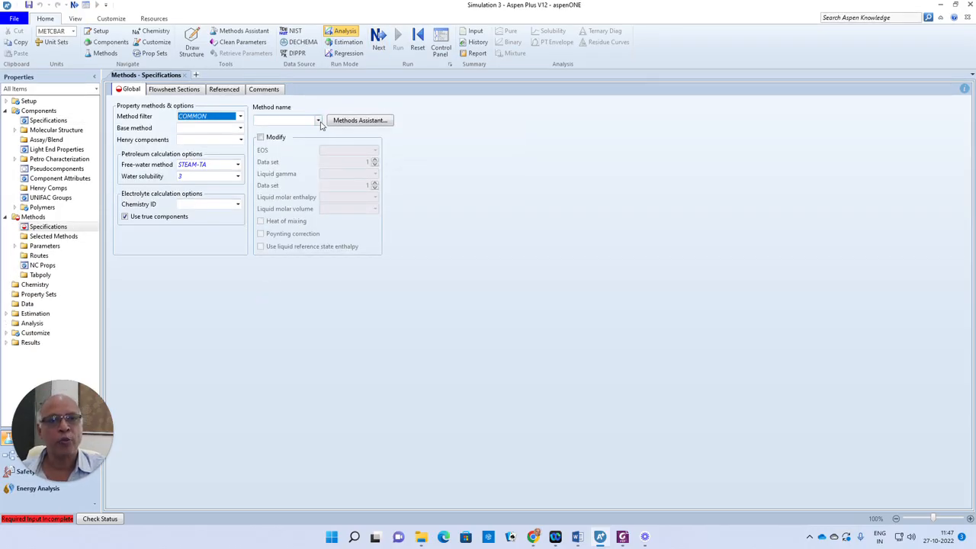
left_click(318, 120)
left_click(286, 196)
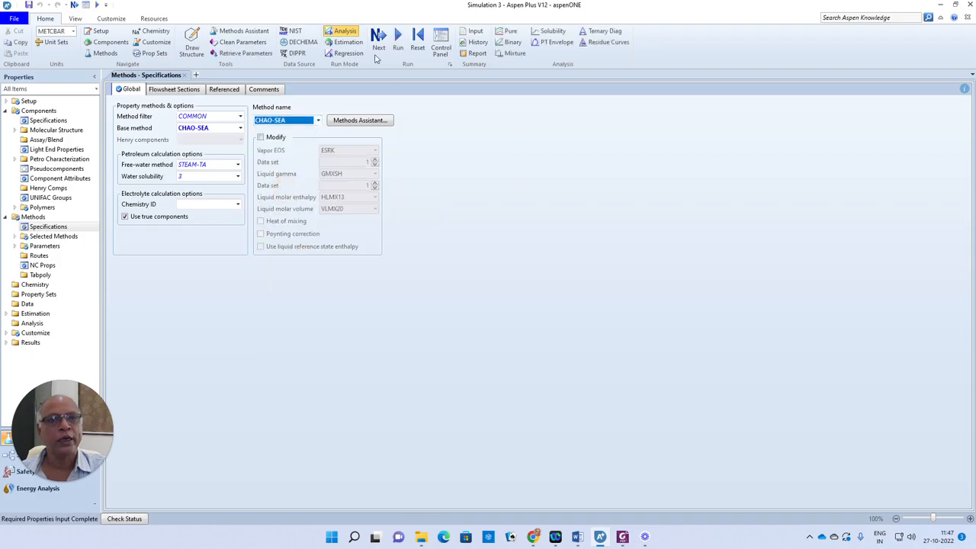
left_click(376, 38)
left_click(450, 283)
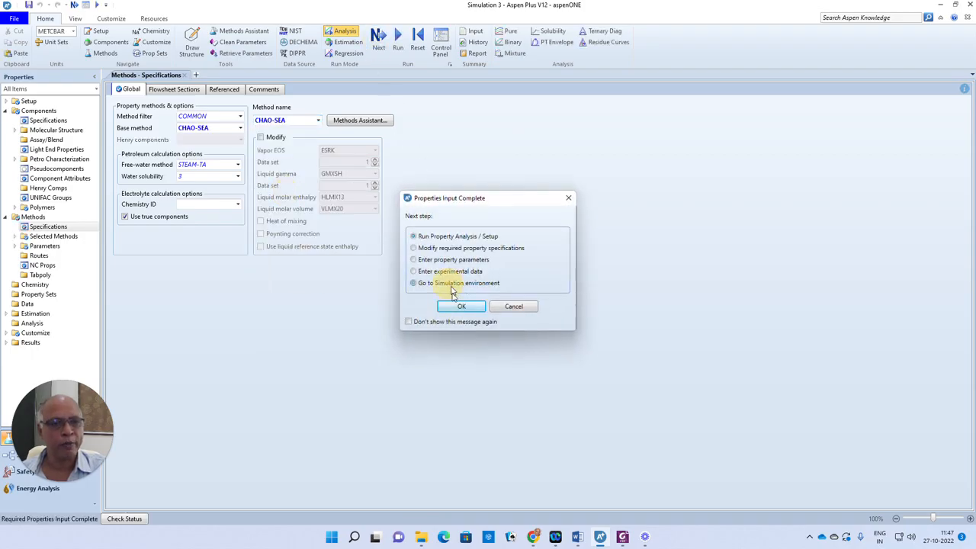
left_click(460, 308)
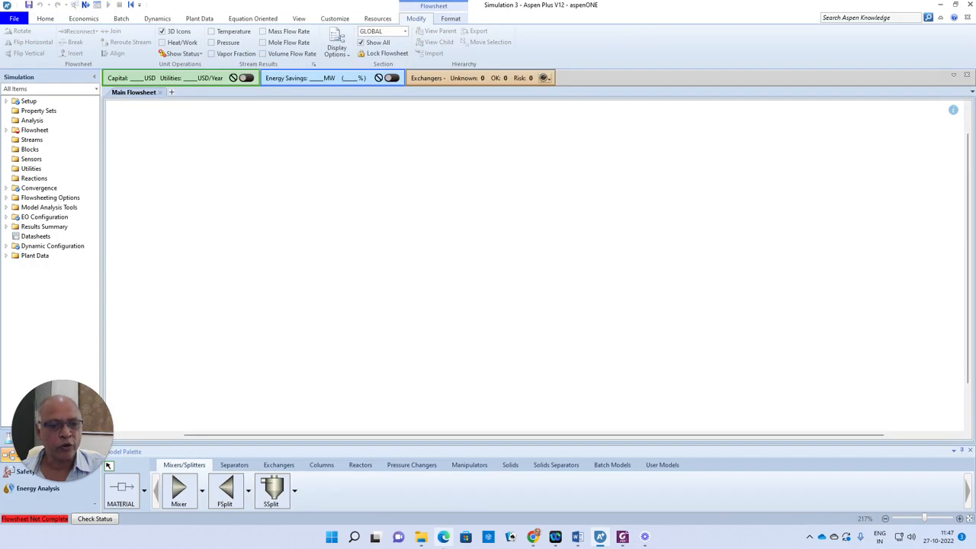
- Place two stirred tank reactors, B1 and B2 to its right
left_click(356, 467)
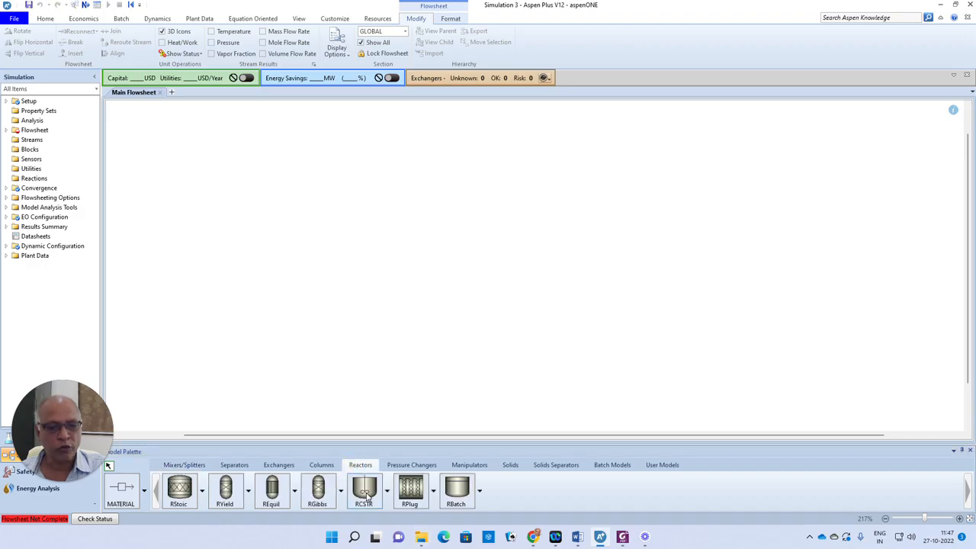
left_click(364, 488)
left_click(364, 242)
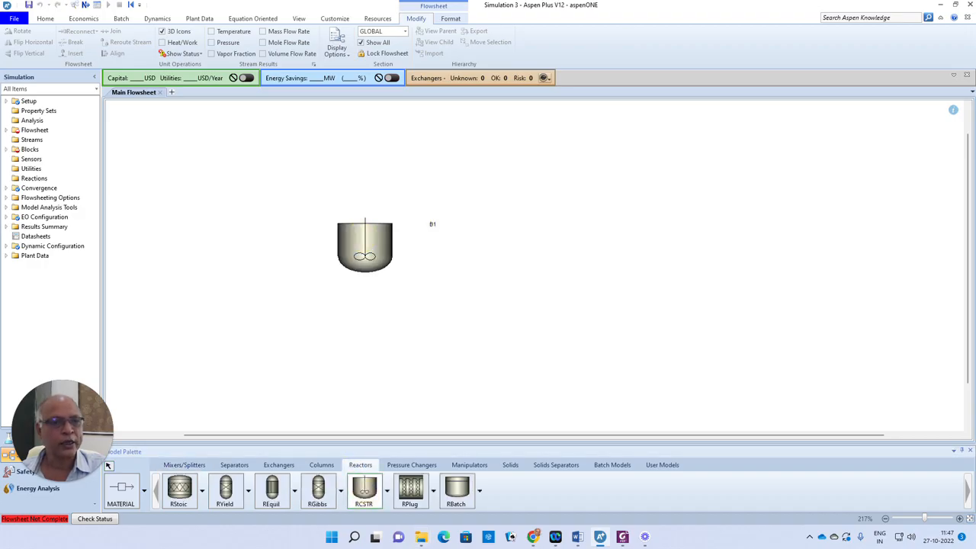
left_click(546, 243)
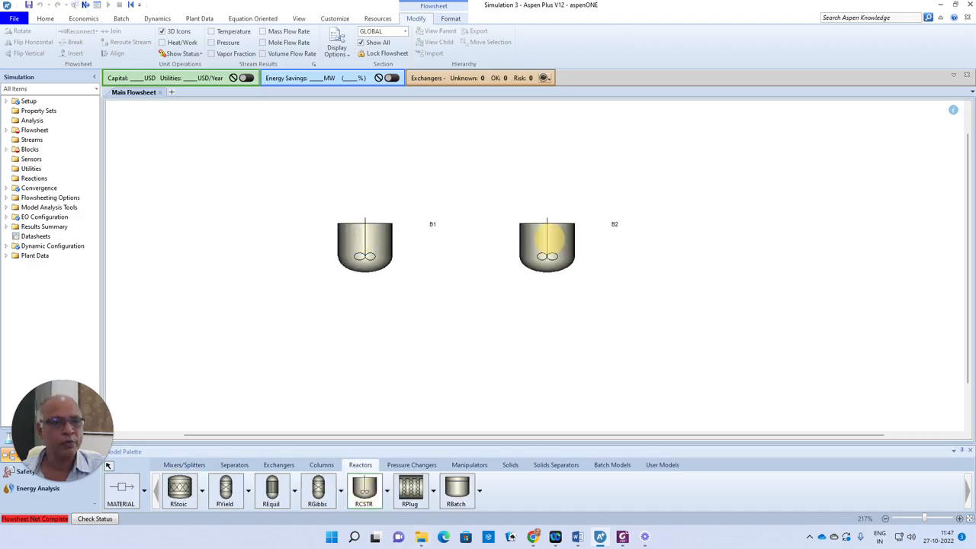
- Draw feed S1 into B1, S2 from B1 to B2, and product S3 from B2
left_click(128, 494)
left_click(333, 240)
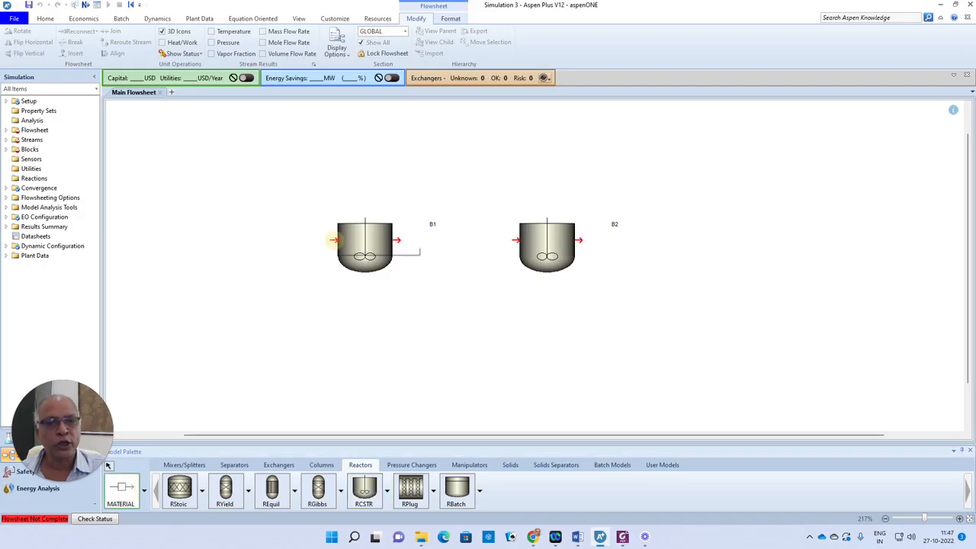
left_click(244, 240)
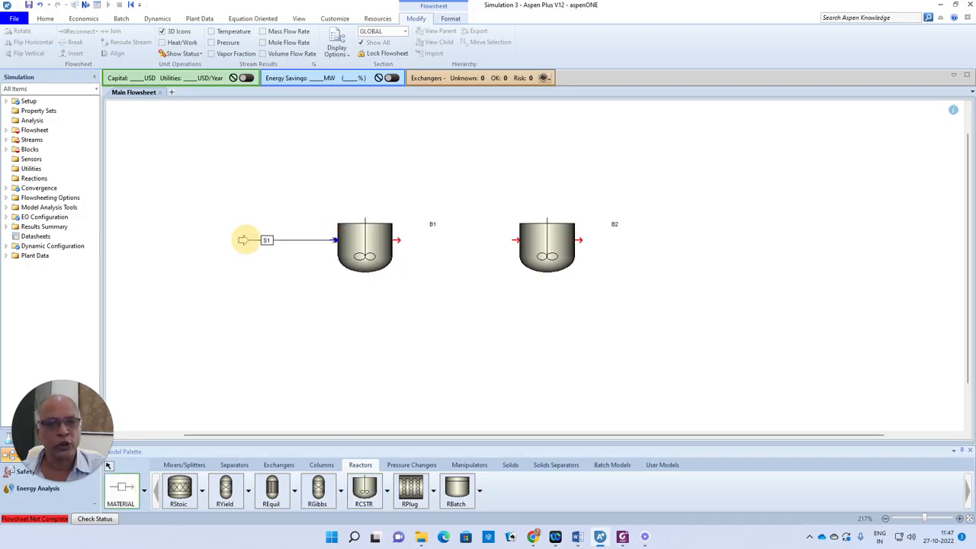
left_click(397, 240)
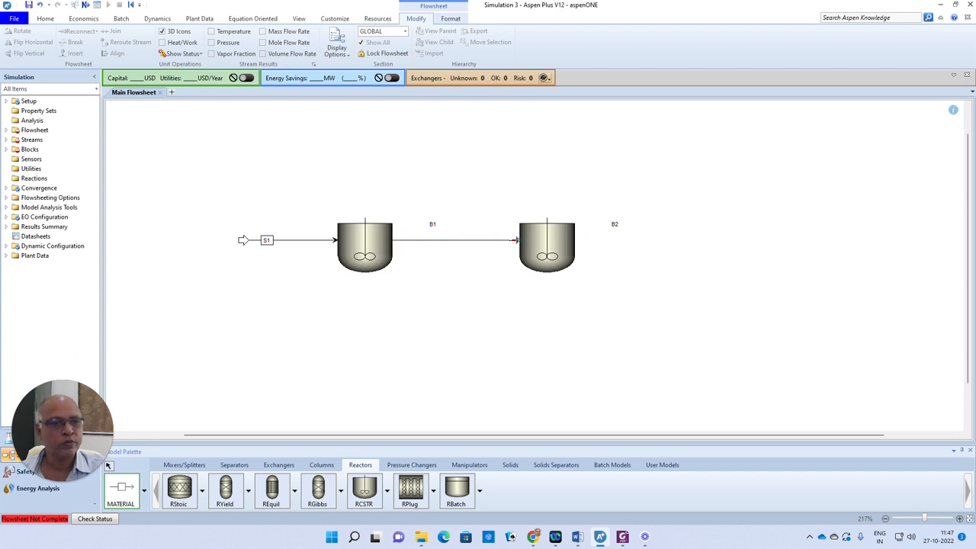
left_click(517, 239)
left_click(579, 240)
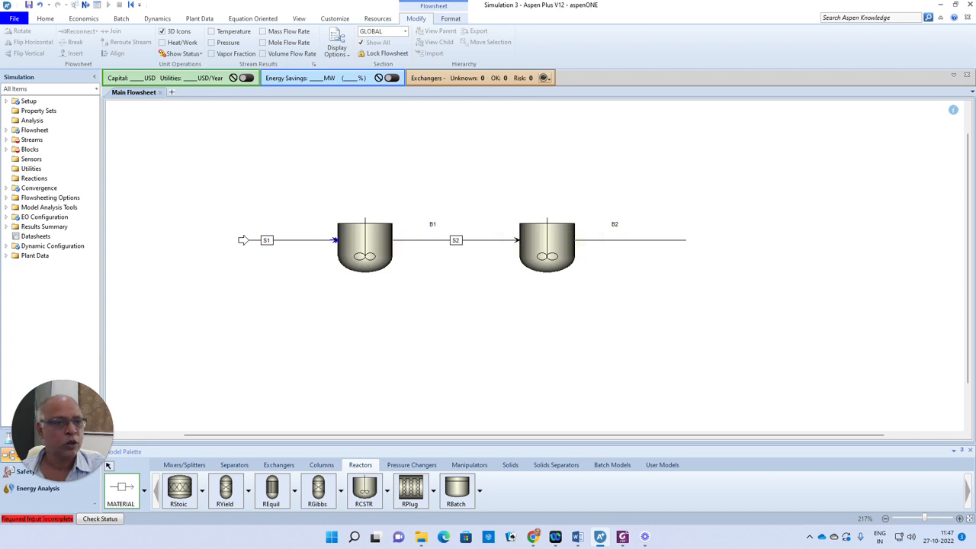
left_click(687, 239)
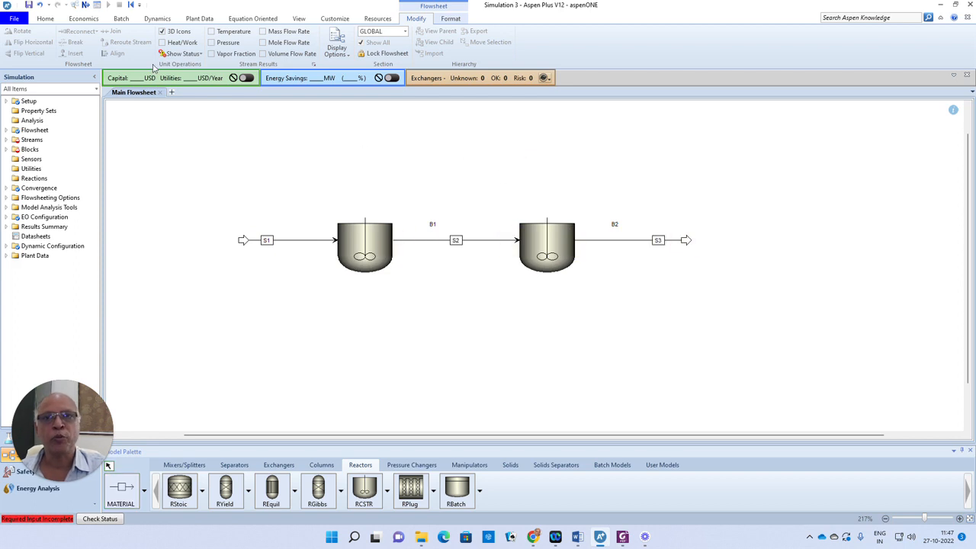
left_click(86, 4)
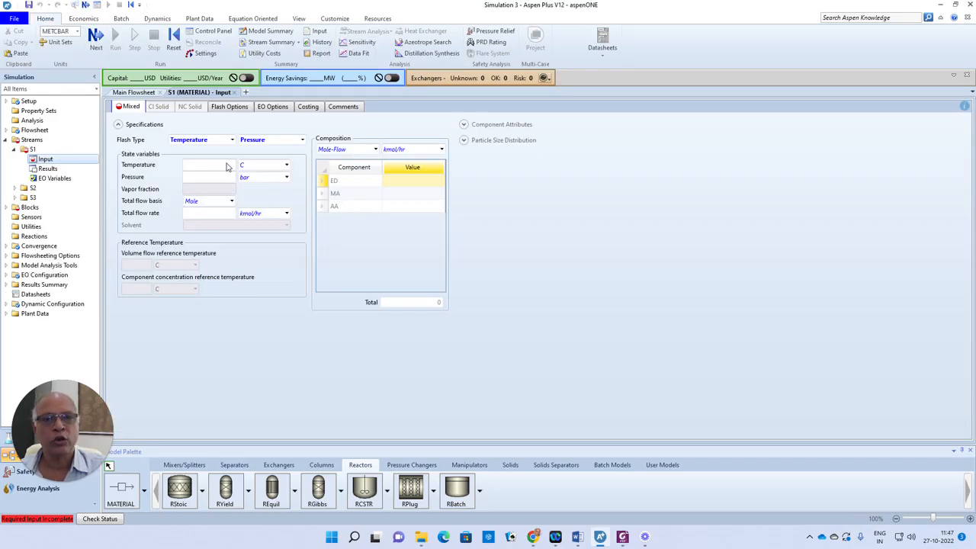
left_click(227, 166)
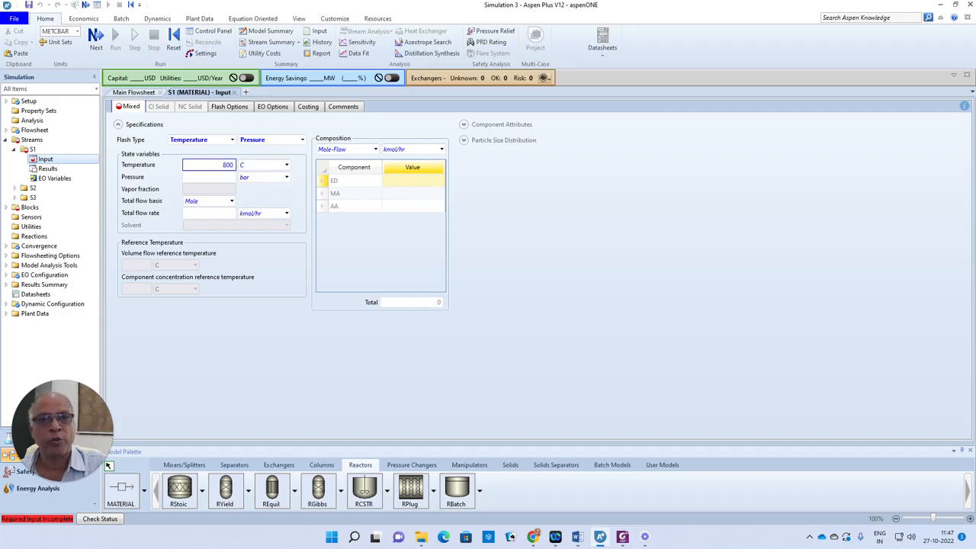
- Set feed stream S1 to 800 K and 5 atm
left_click(285, 165)
left_click(245, 196)
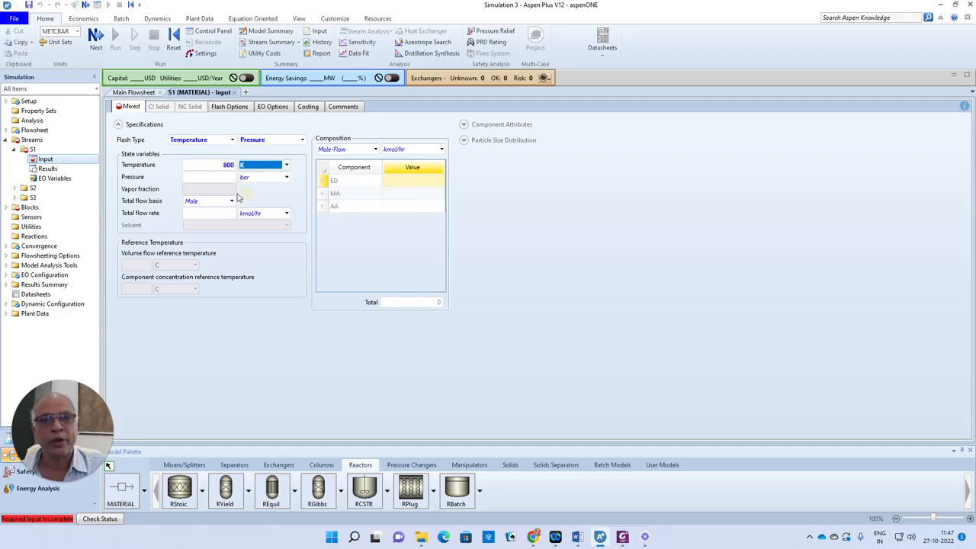
left_click(228, 177)
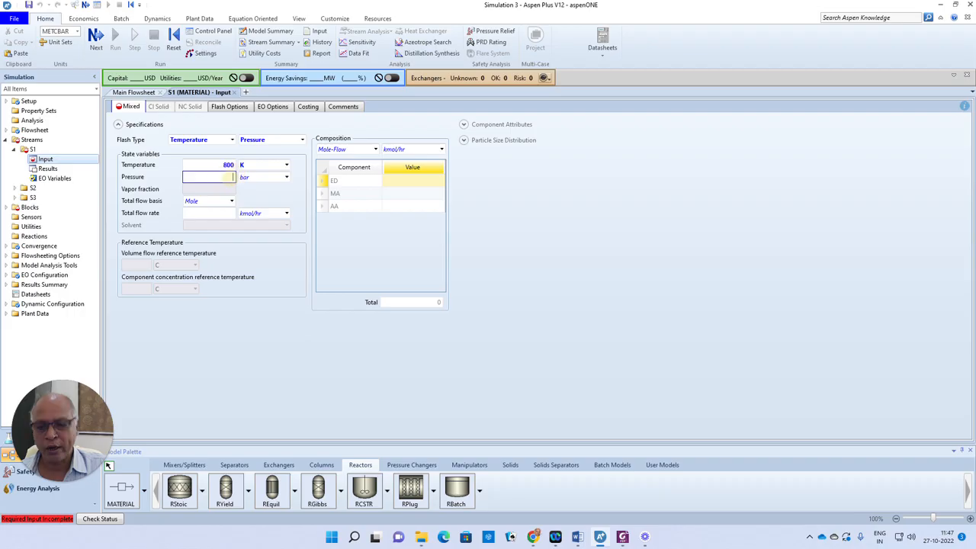
type("5")
left_click(286, 177)
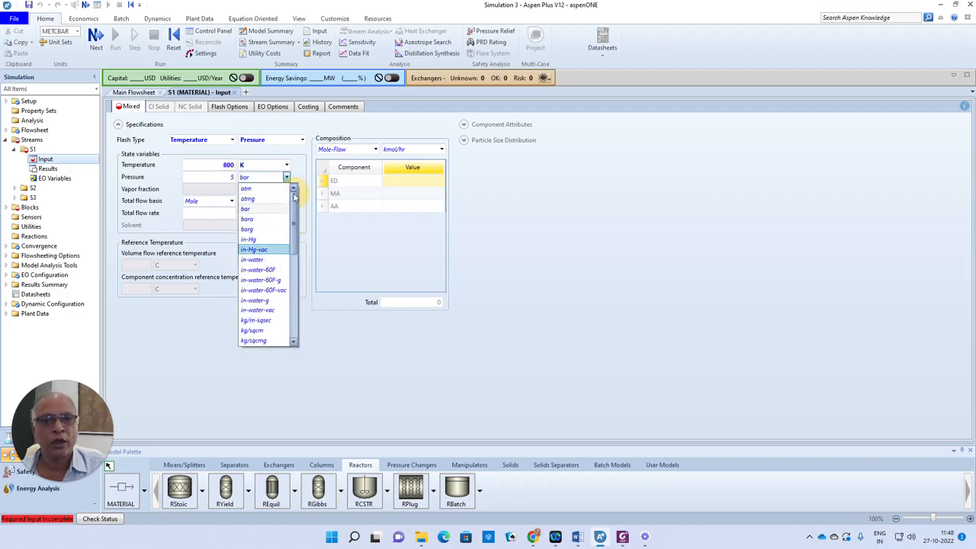
left_click(246, 188)
- Give S1 a mass-flow composition of 1000 lb/hr ED
left_click(375, 150)
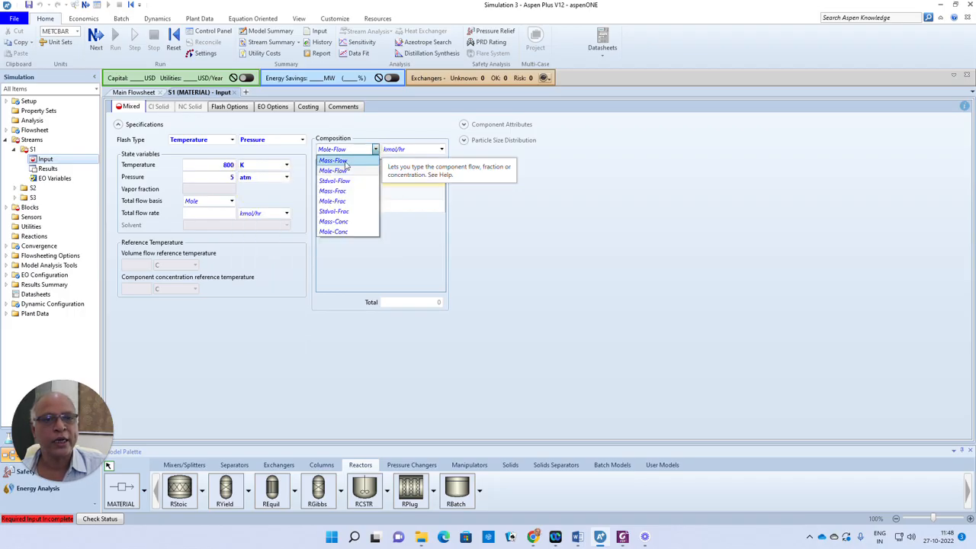
left_click(336, 160)
left_click(441, 150)
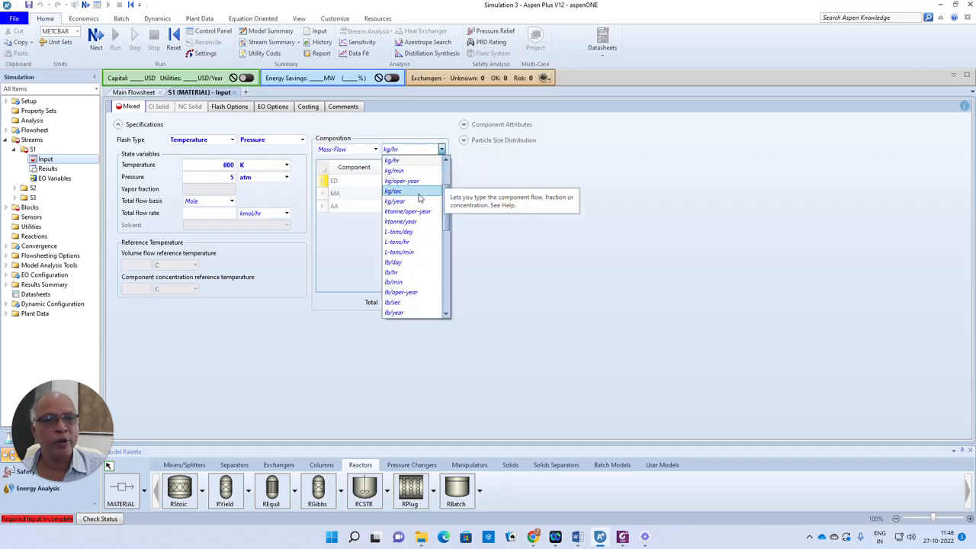
left_click(397, 272)
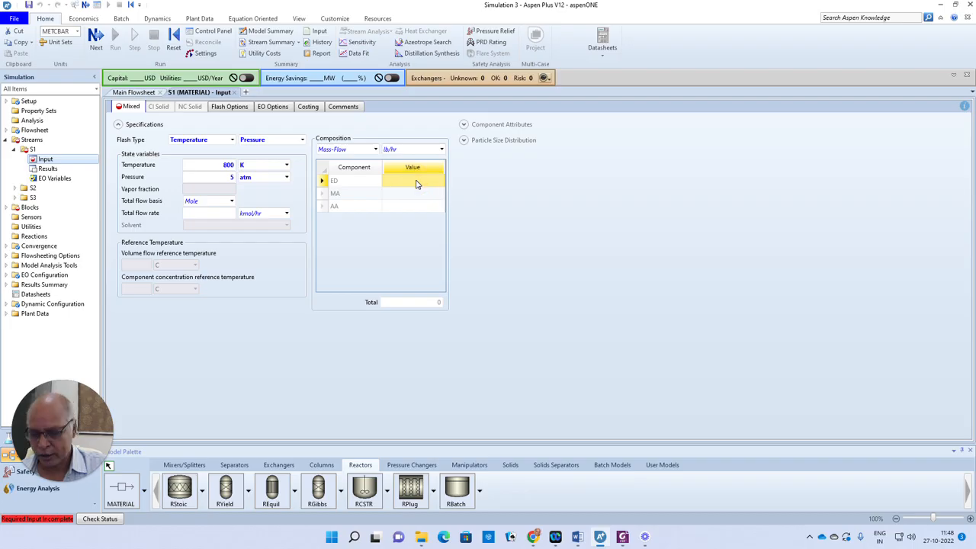
left_click(416, 182)
type("1000")
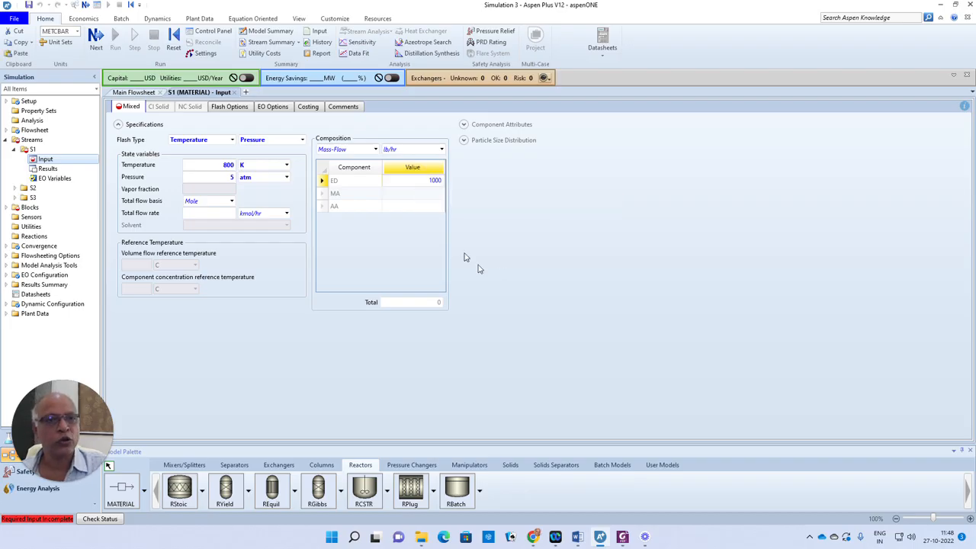
left_click(506, 273)
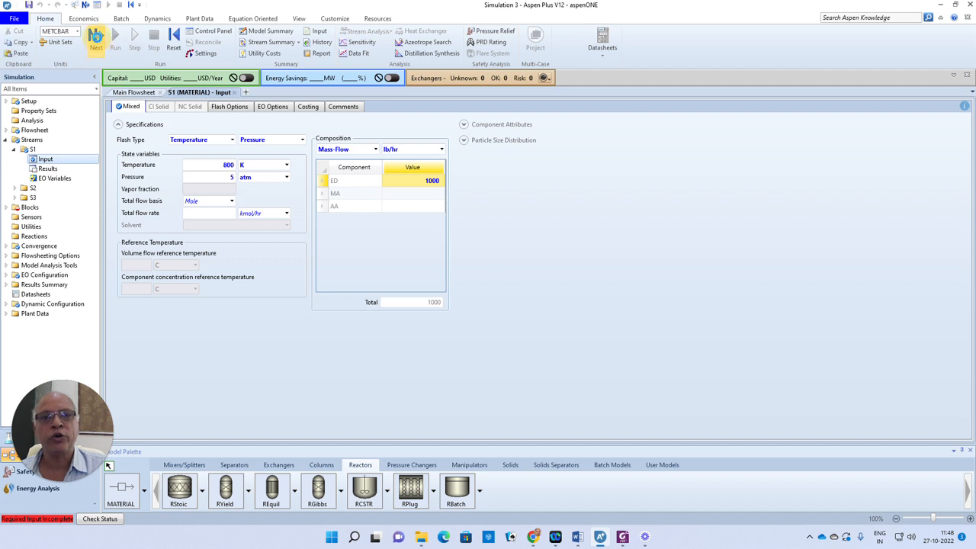
left_click(95, 35)
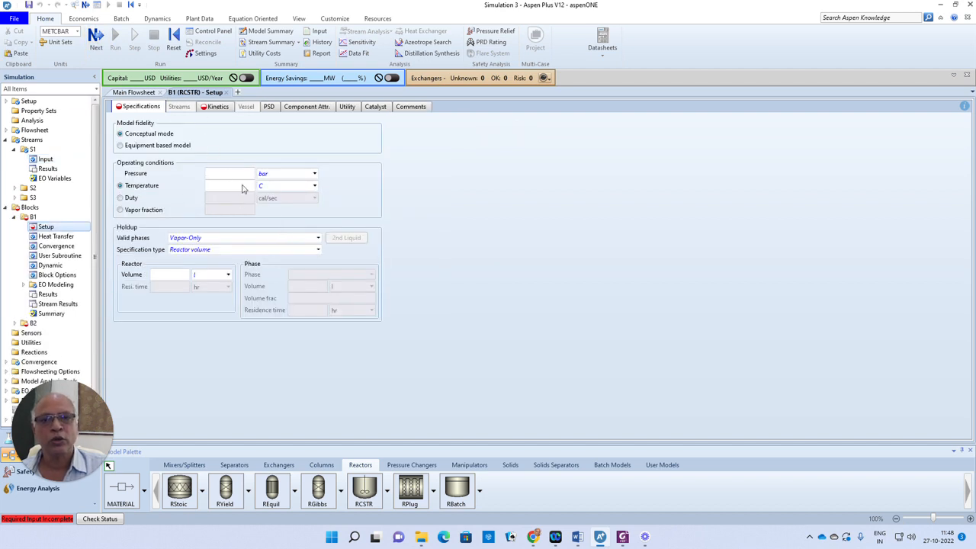
- Set reactor B1 to 5 atm, 800 K and a 10 l volume
left_click(242, 173)
type("5")
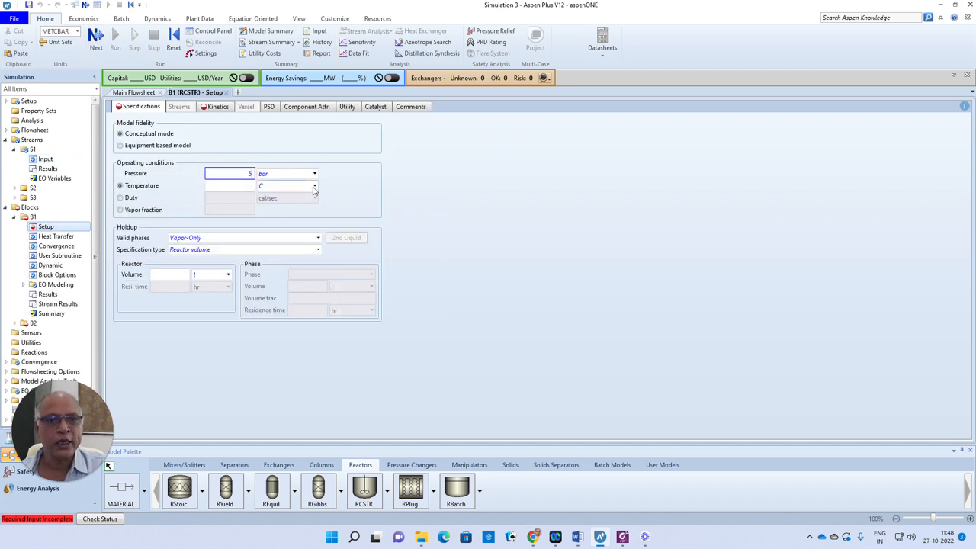
left_click(315, 174)
left_click_drag(315, 224, 317, 188)
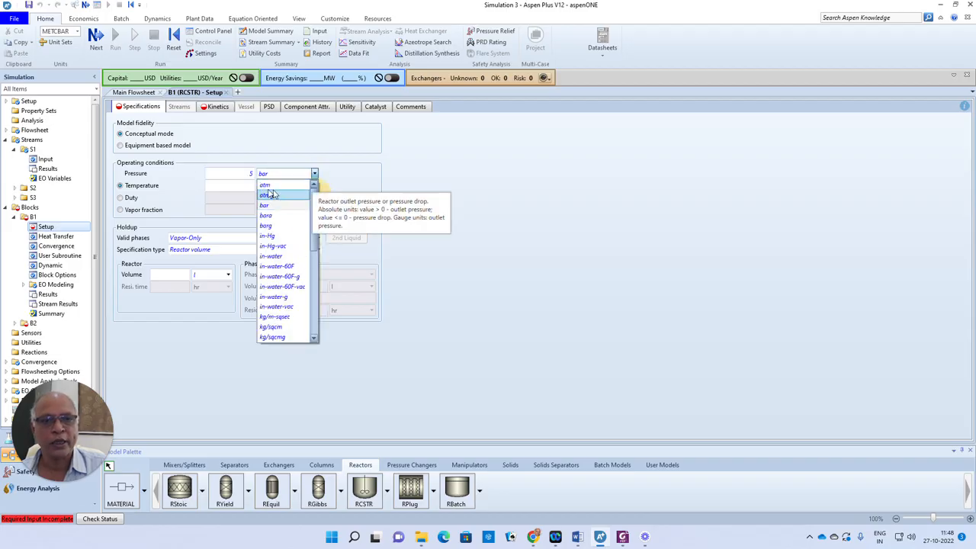
left_click(264, 188)
left_click(240, 186)
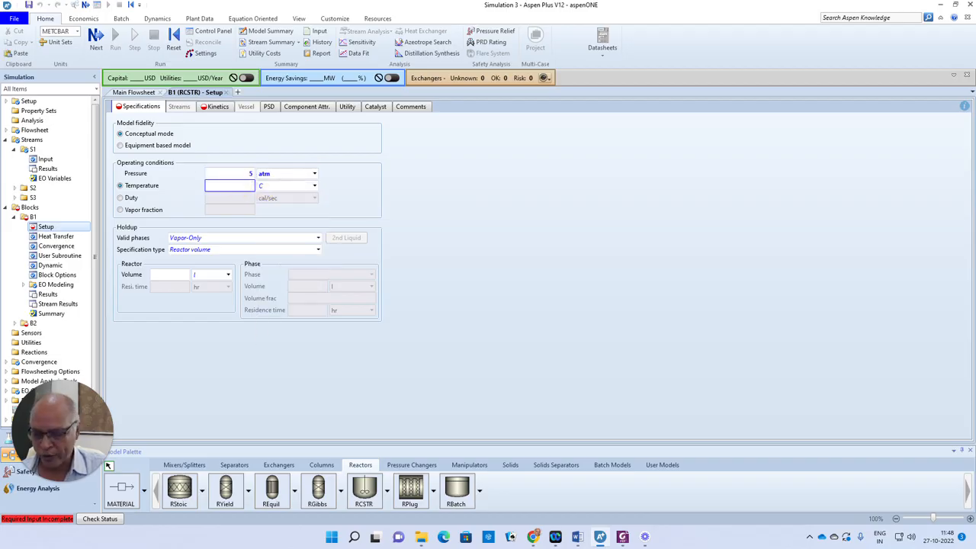
type("800")
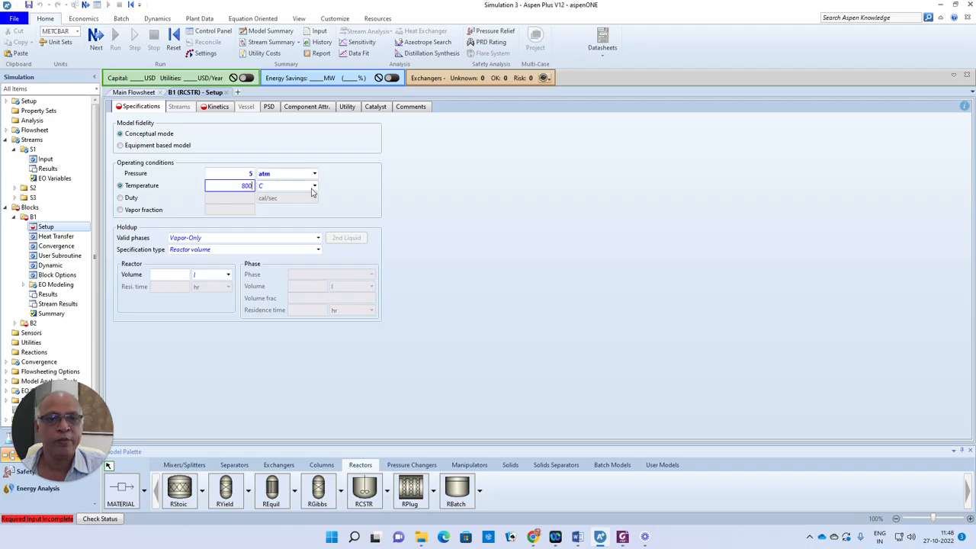
left_click(314, 185)
left_click(276, 220)
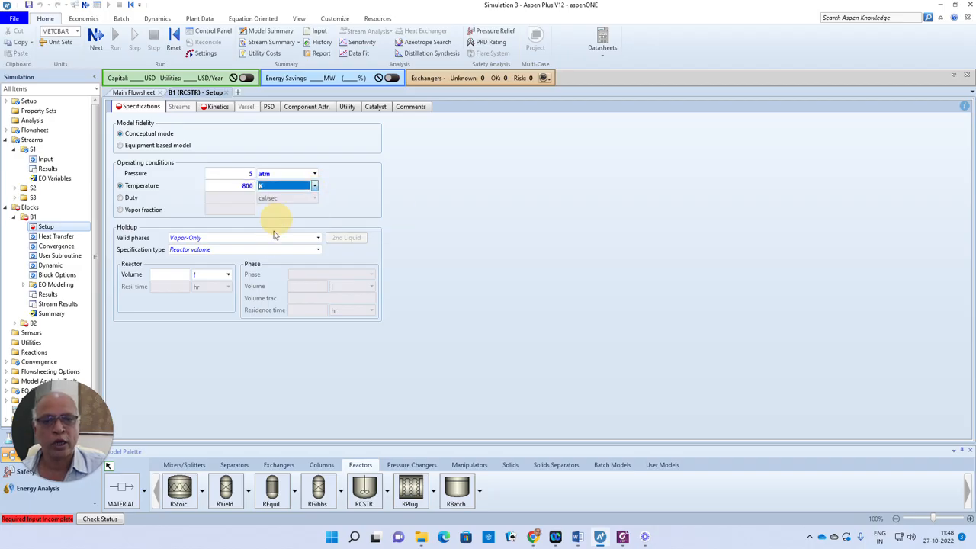
left_click(180, 276)
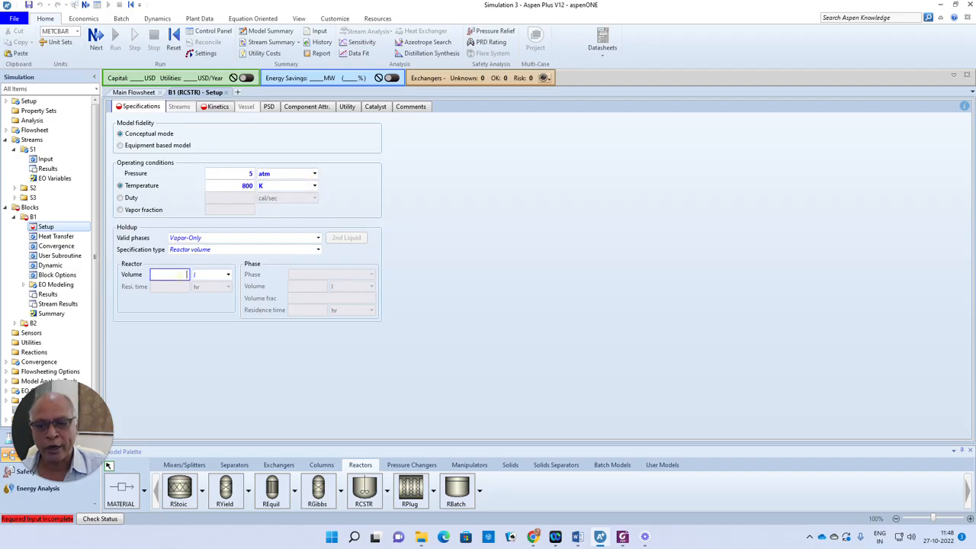
left_click(246, 368)
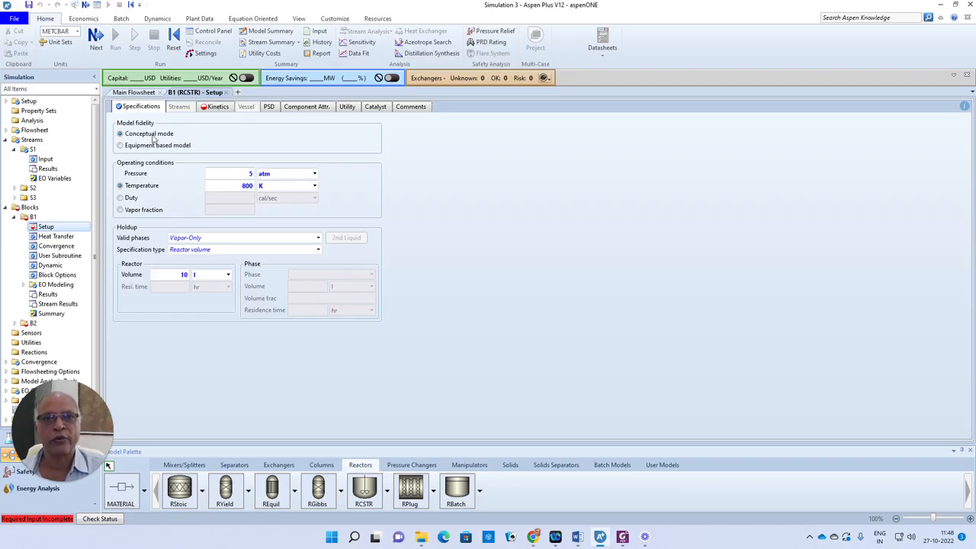
- Create a POWERLAW reaction set R-1 for B1's kinetics
left_click(96, 36)
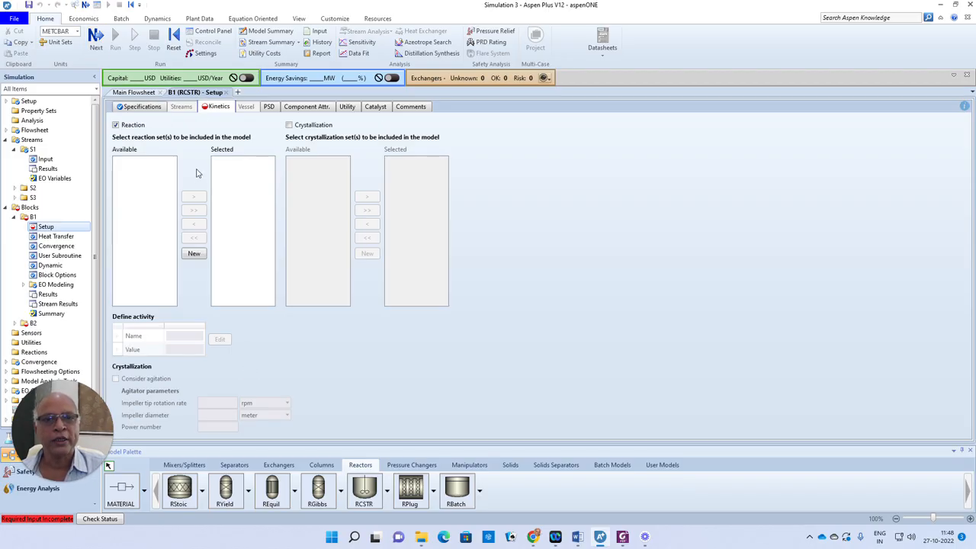
left_click(193, 254)
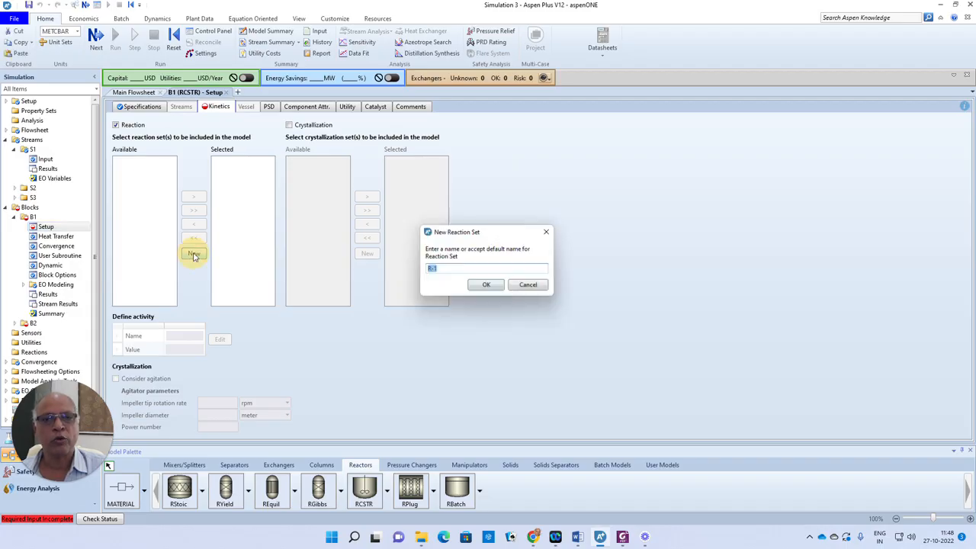
left_click(484, 287)
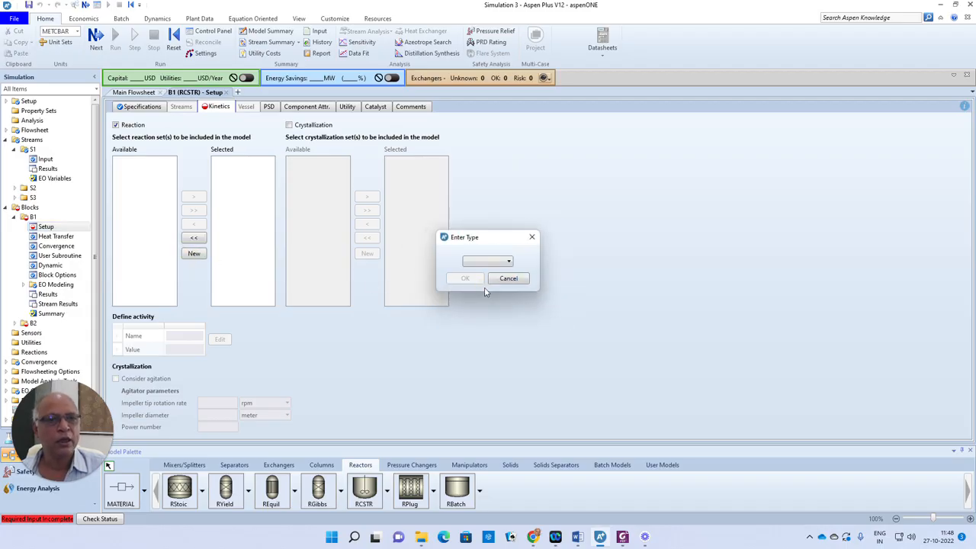
left_click(508, 262)
left_click(495, 324)
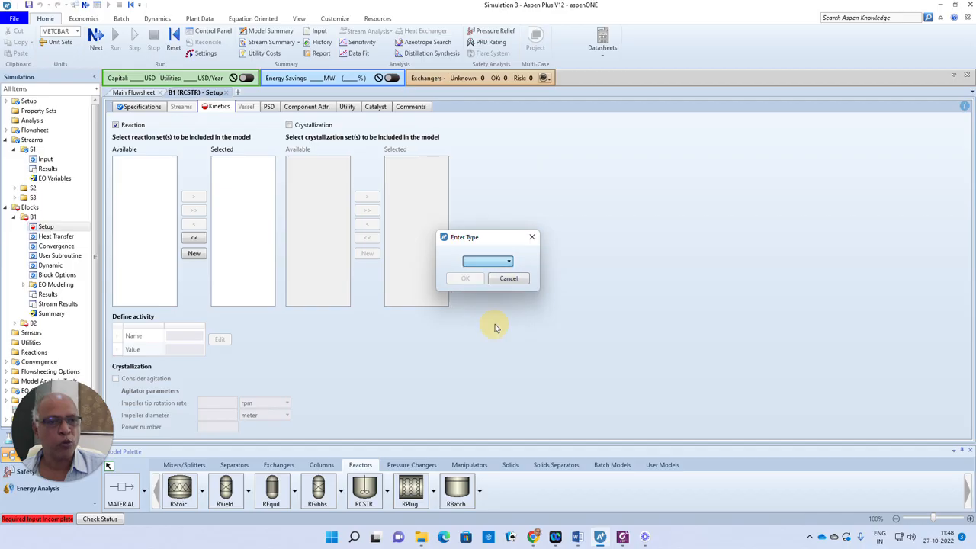
left_click(472, 281)
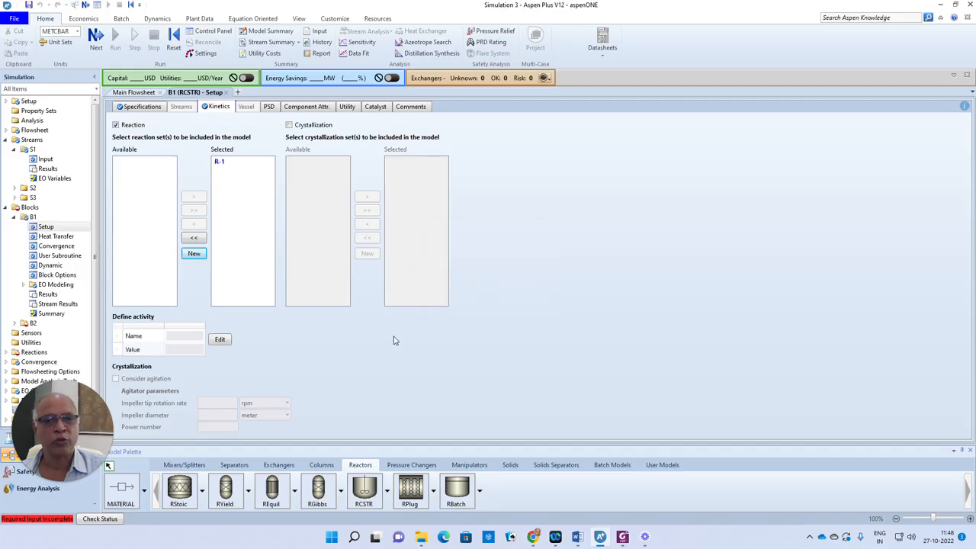
left_click(96, 42)
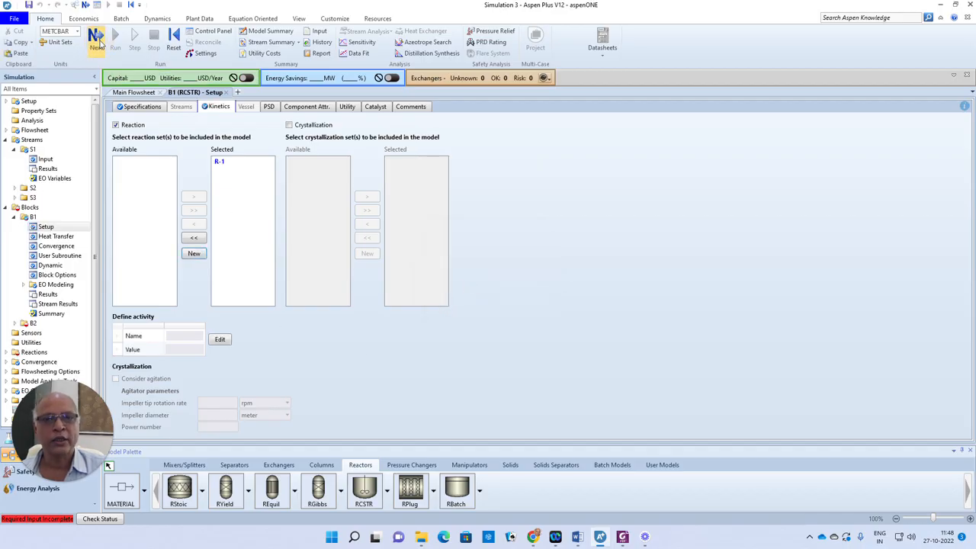
- Set reactor B2 to 5 atm, 800 K and a 10 l volume
left_click(234, 174)
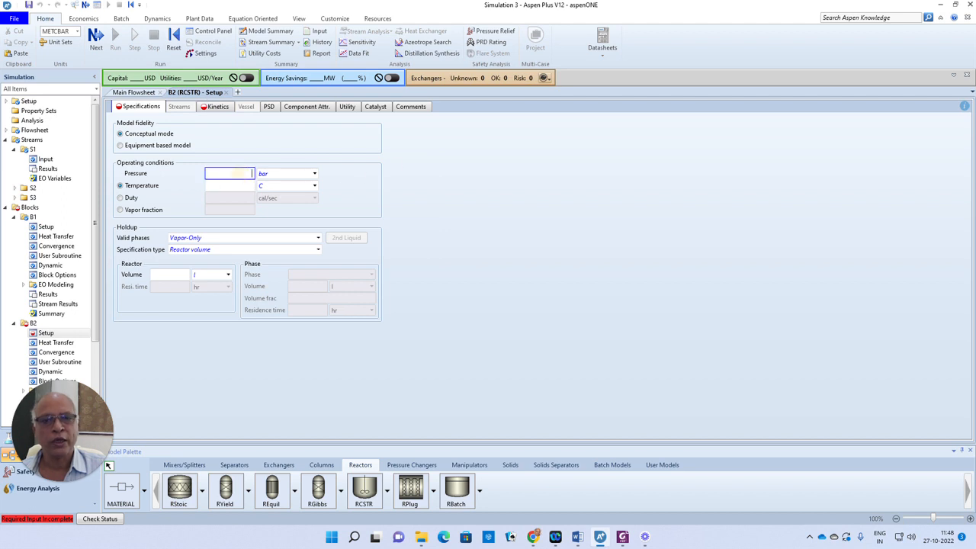
left_click(314, 173)
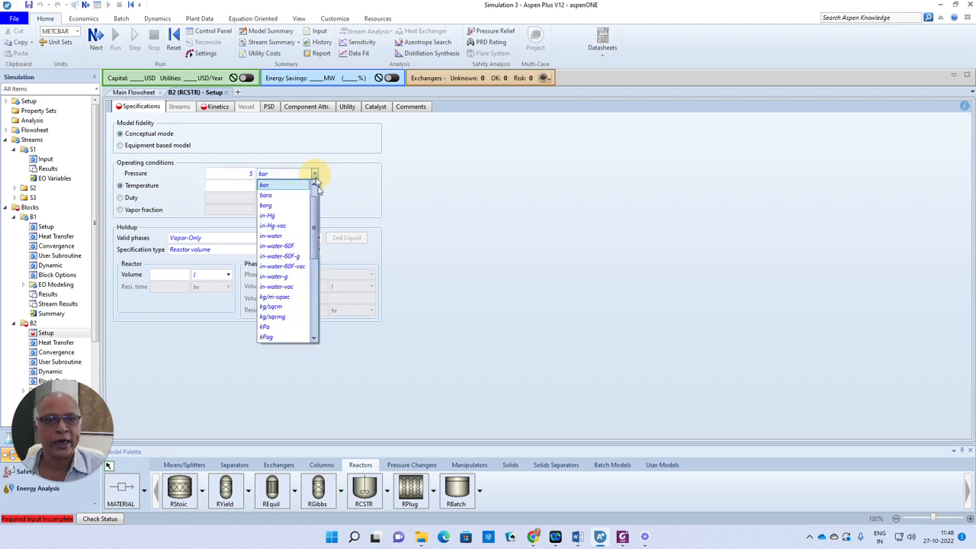
left_click(265, 184)
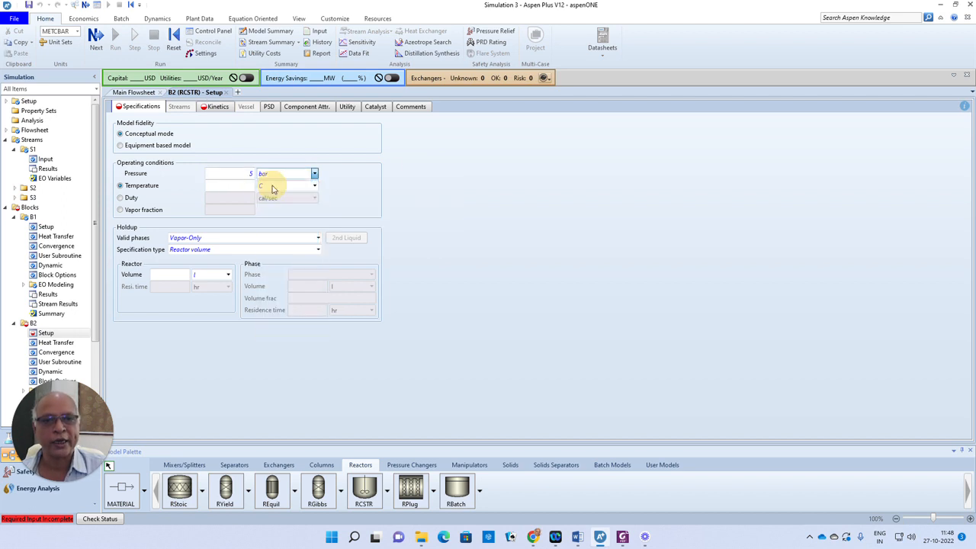
left_click(236, 185)
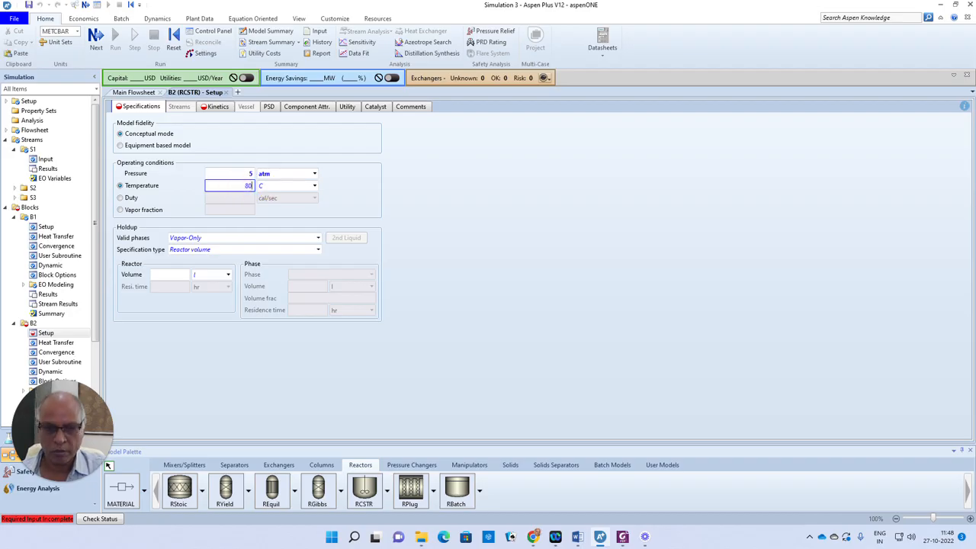
left_click(314, 186)
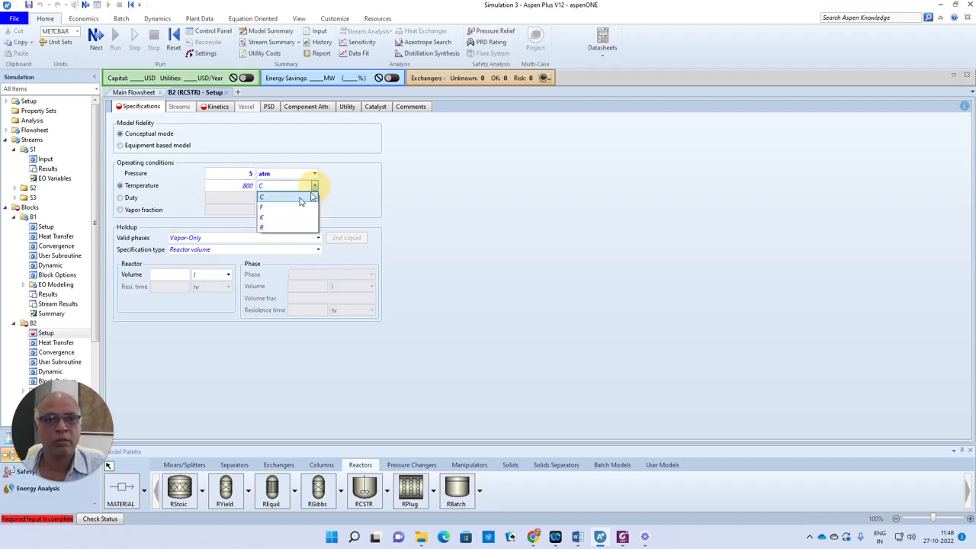
left_click(266, 220)
left_click(171, 274)
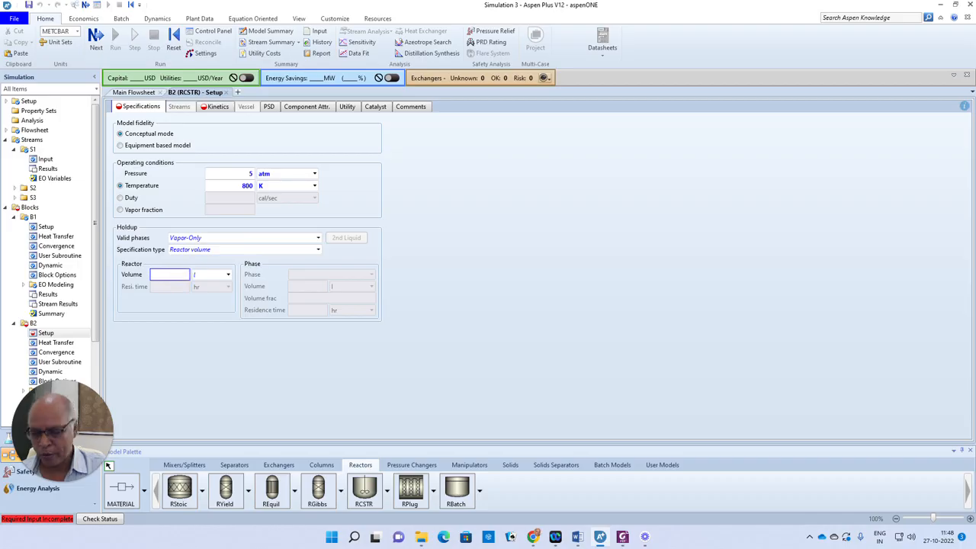
left_click(233, 363)
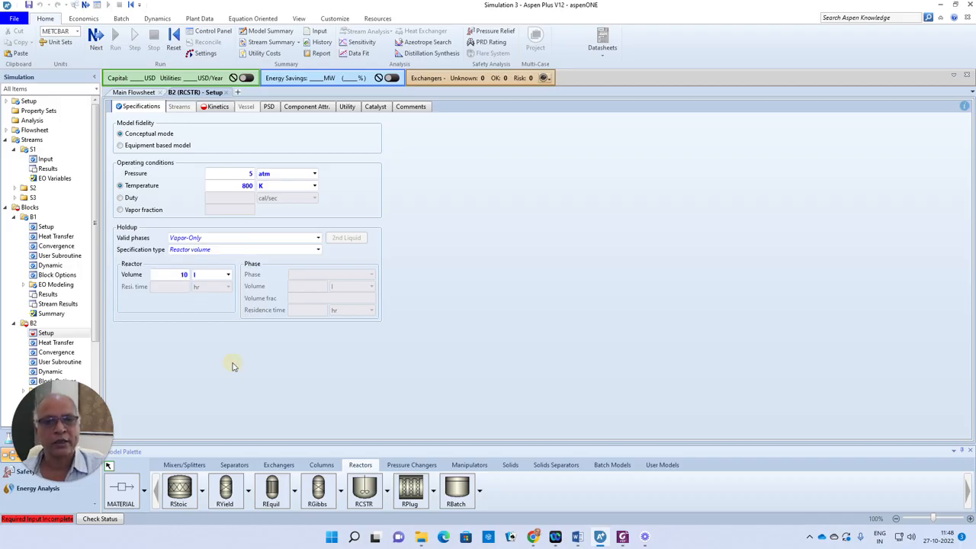
- Add reaction set R-1 to B2's selected reactions
left_click(215, 106)
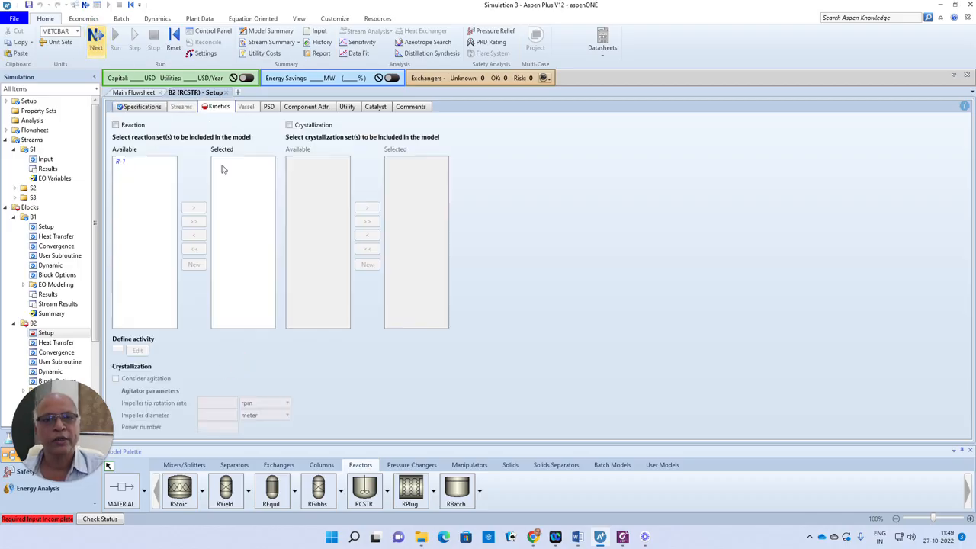
left_click(120, 163)
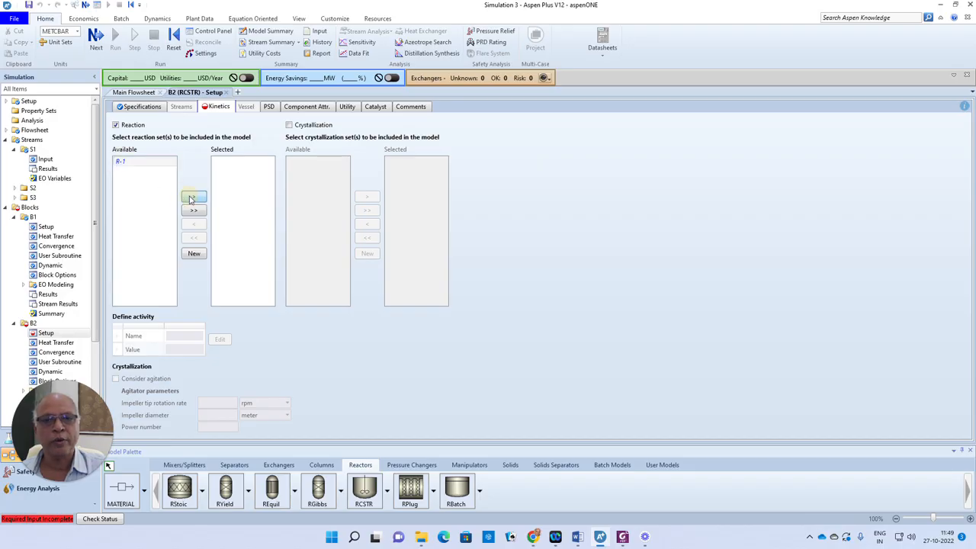
left_click(192, 198)
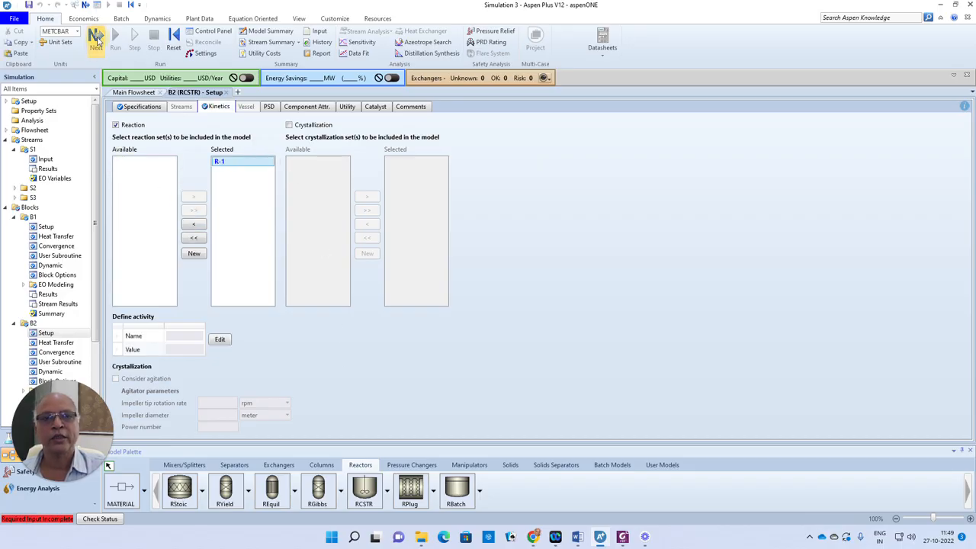
left_click(96, 38)
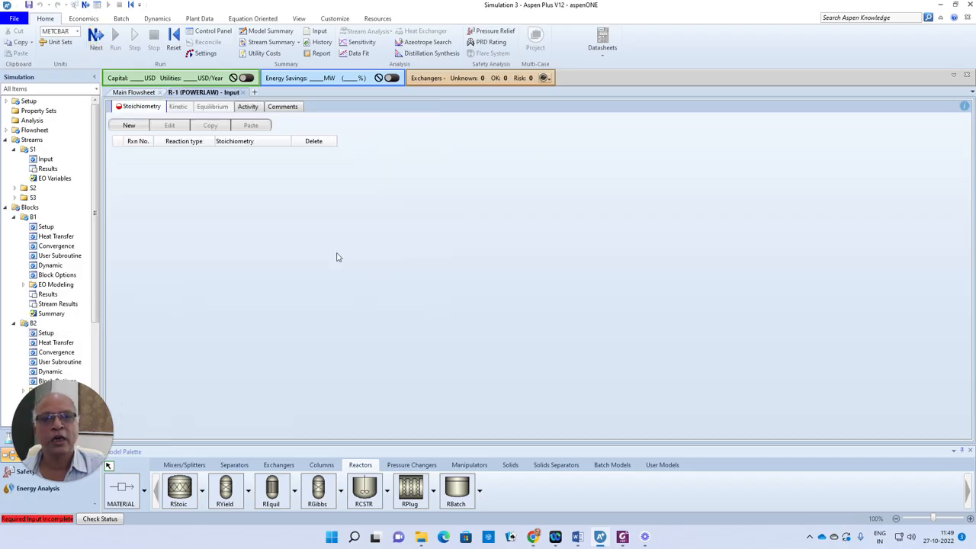
- Add a reaction with reactant ED, coefficient -1 and exponent 1
left_click(129, 125)
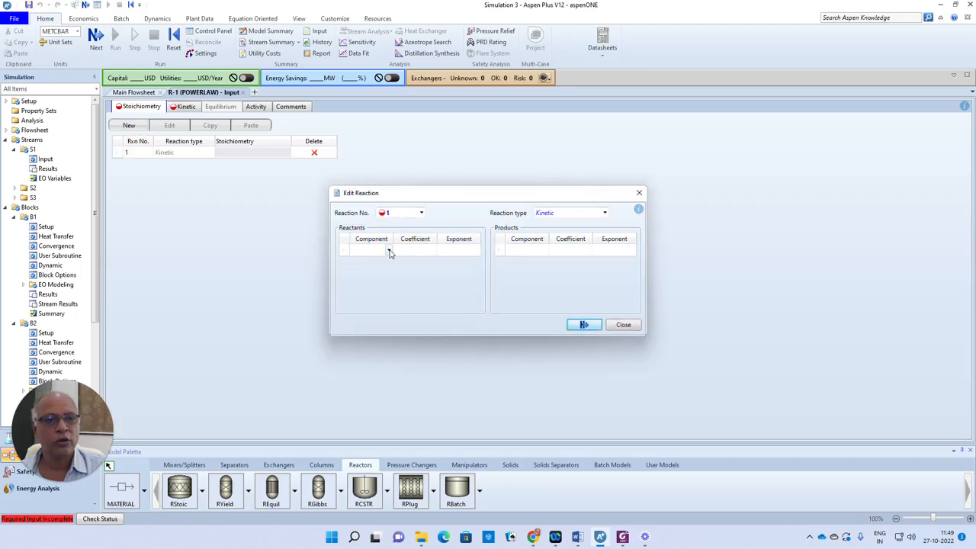
left_click(389, 252)
left_click(375, 261)
left_click(425, 255)
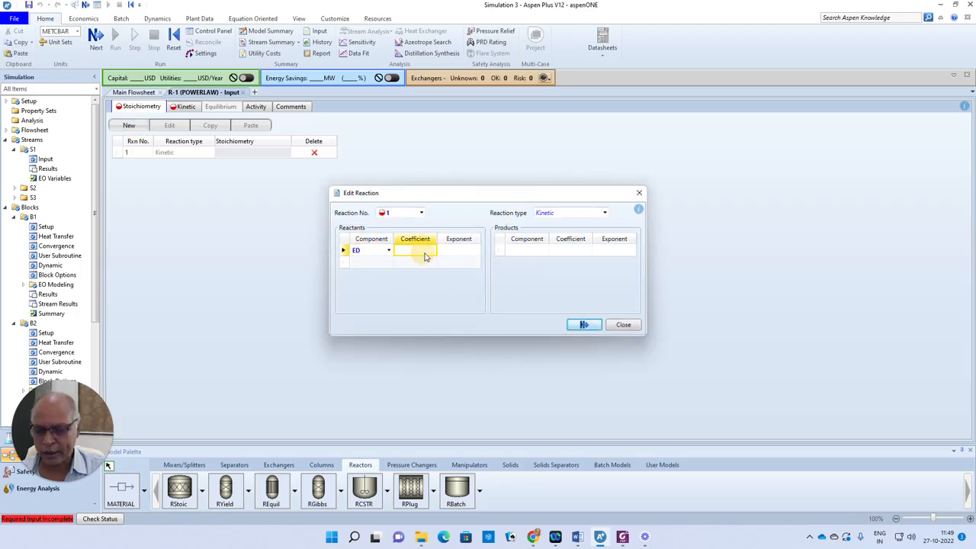
type("-1")
left_click(461, 255)
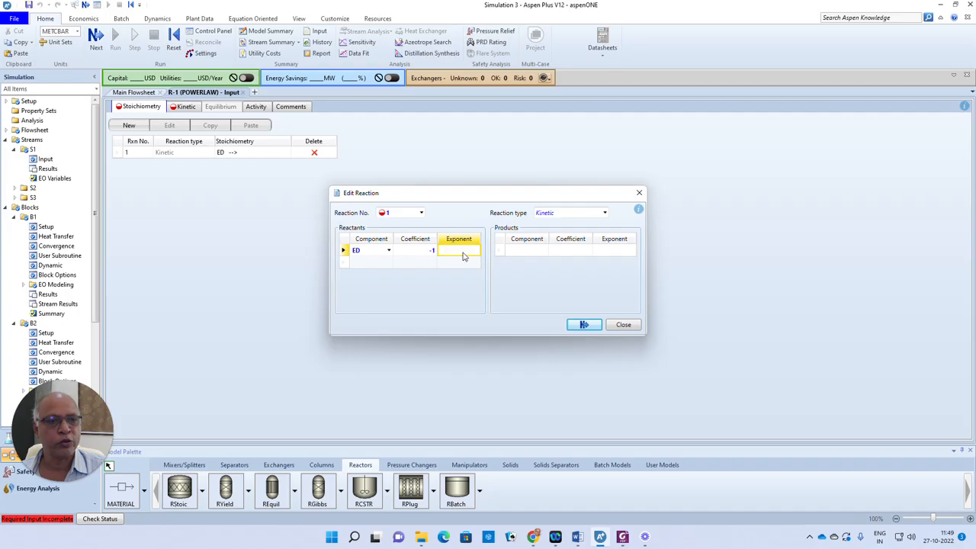
type("1")
- Add products MA and AA, each with coefficient 1, and finish the reaction
left_click(527, 256)
left_click(544, 251)
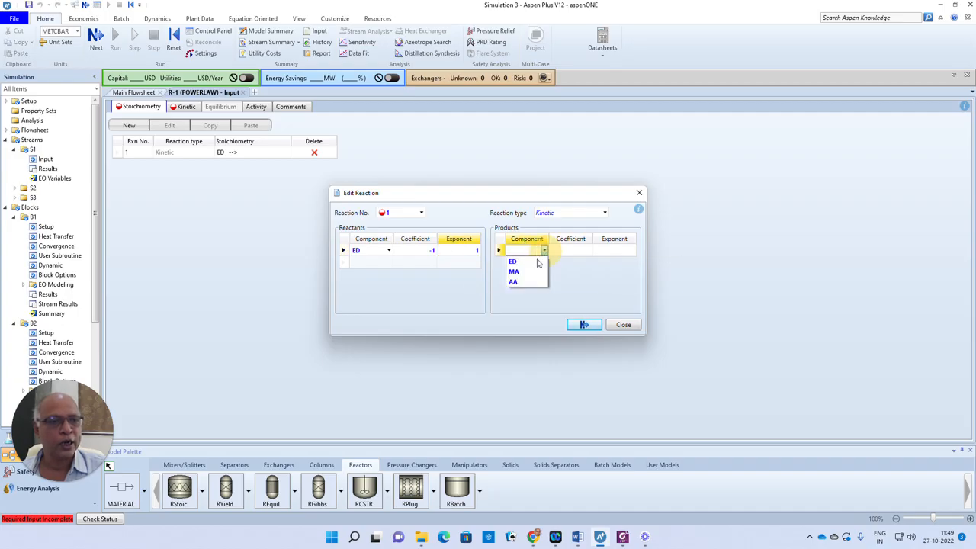
left_click(517, 272)
left_click(571, 252)
type("1")
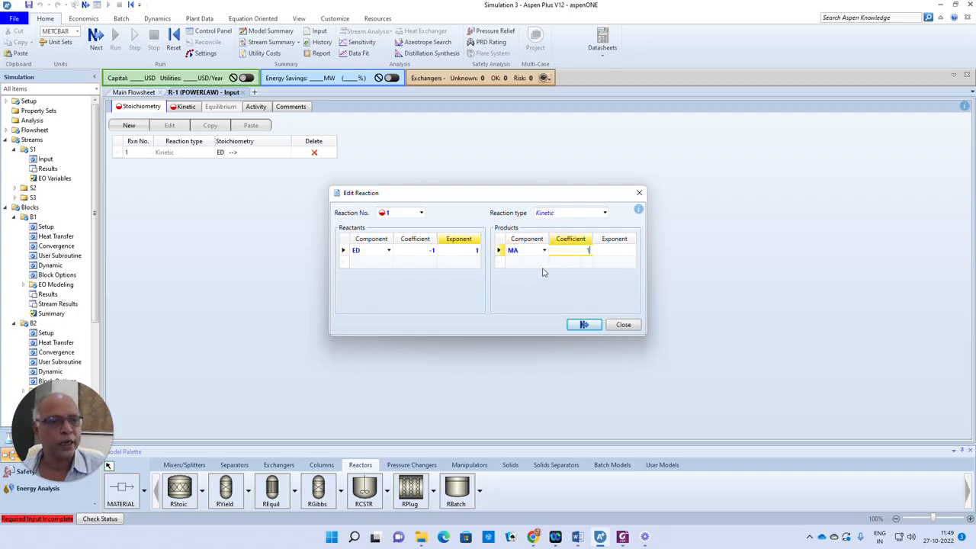
left_click(526, 262)
left_click(544, 263)
left_click(522, 298)
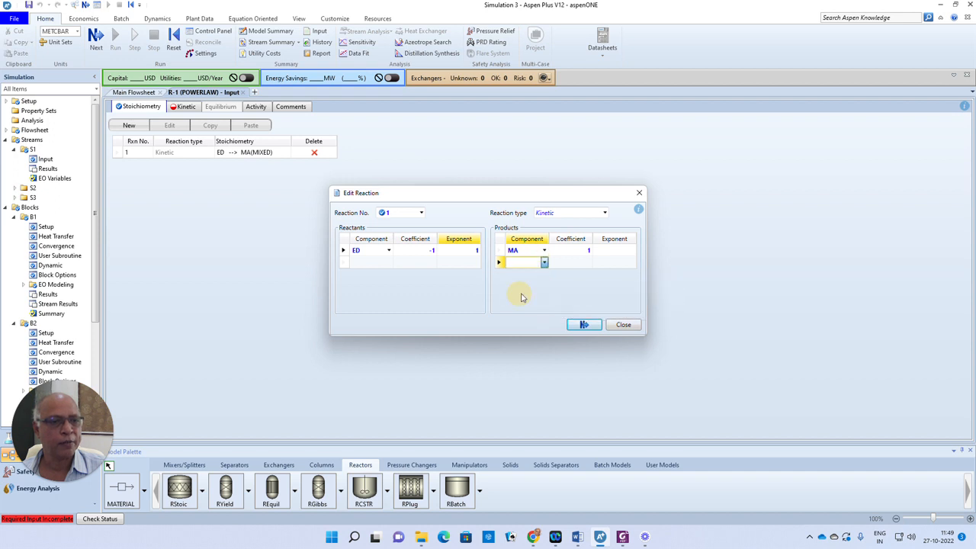
type("1")
left_click(584, 324)
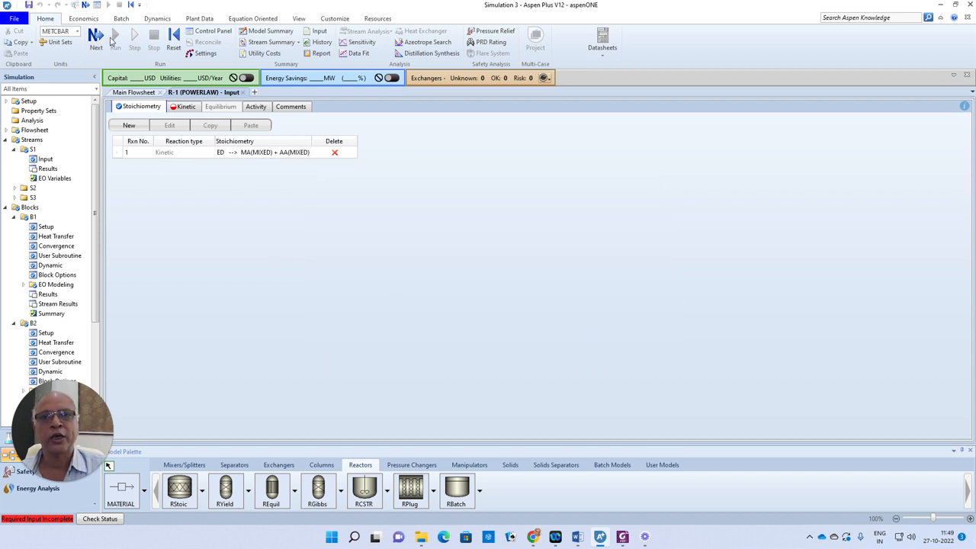
left_click(97, 36)
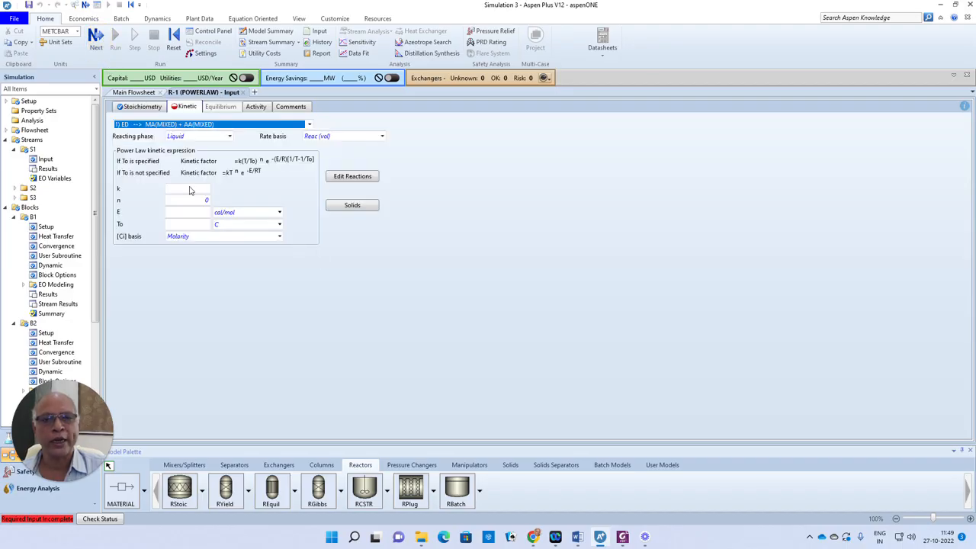
- Make R-1 vapor-phase with k = 7.8e+09 and E = 38200 cal/mol
left_click(229, 136)
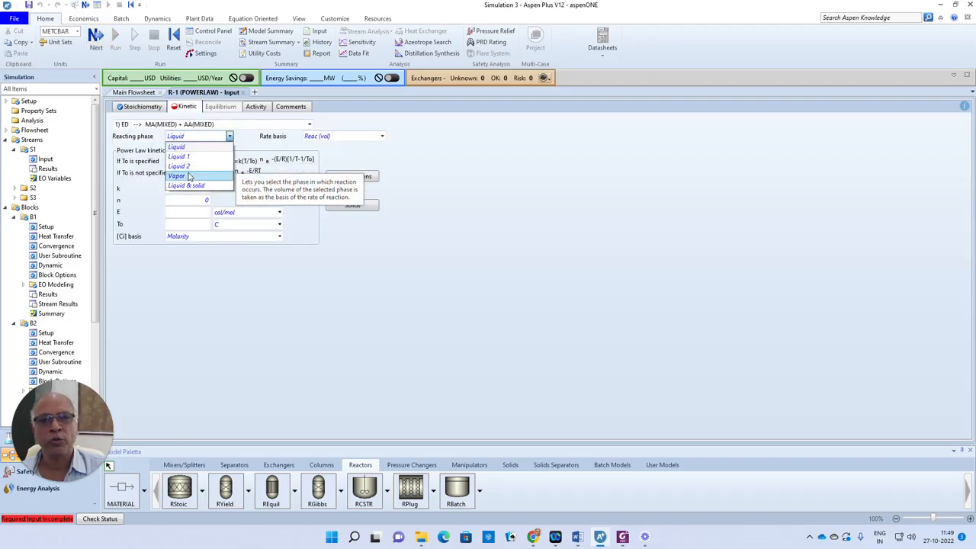
left_click(189, 177)
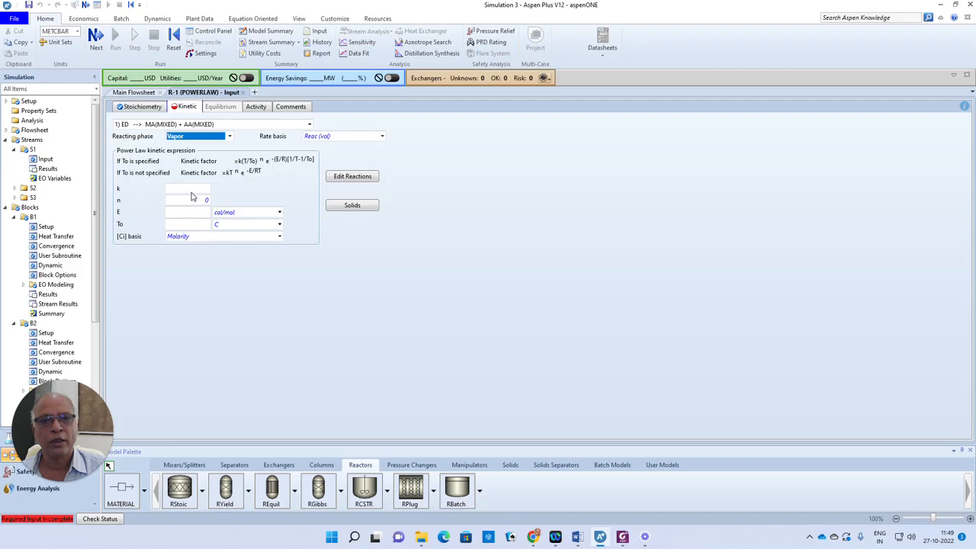
left_click(189, 189)
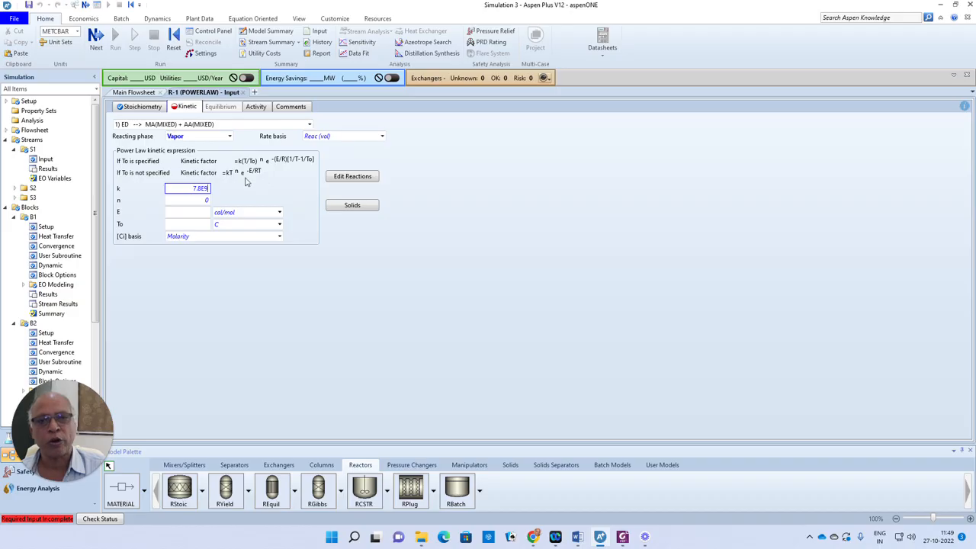
left_click(205, 213)
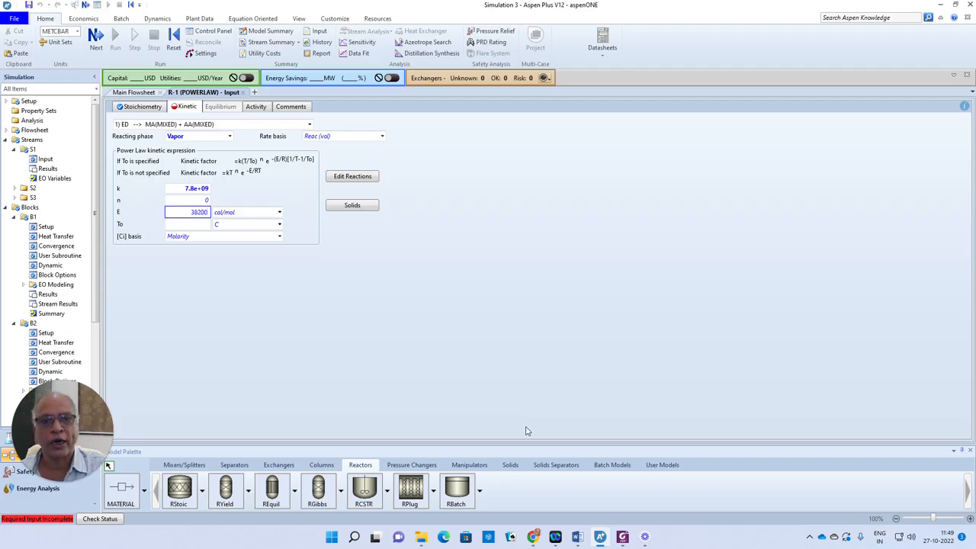
key("Return")
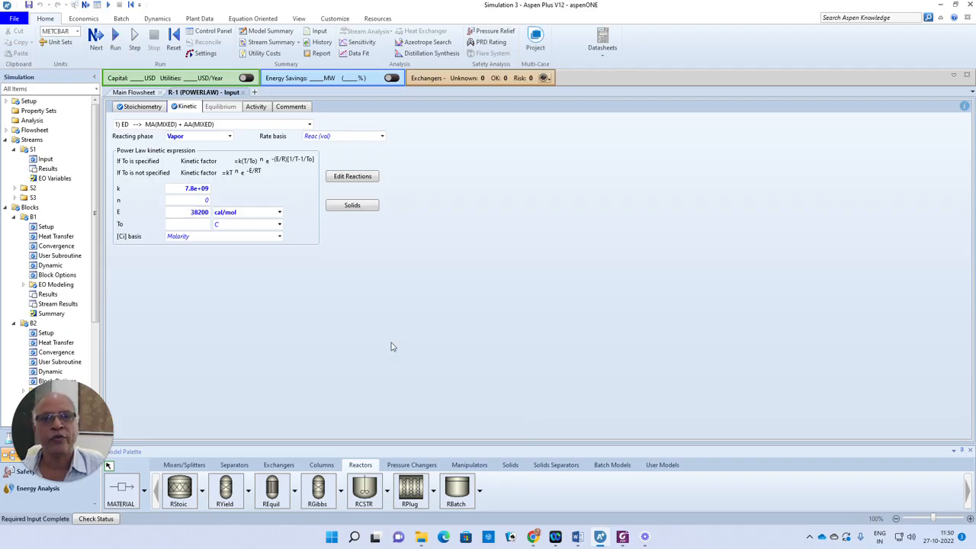
left_click(96, 38)
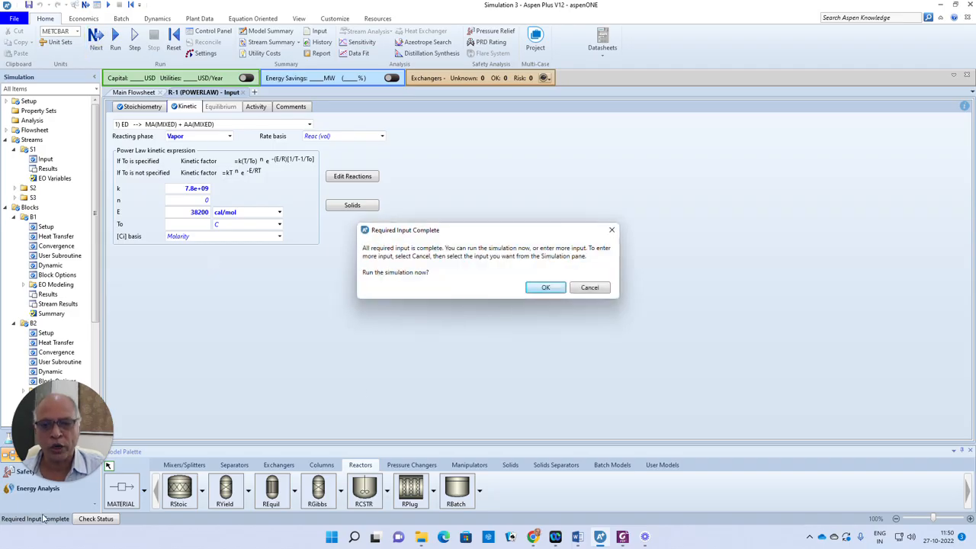
- Run the simulation and check S3 mole flows: 2.13927 ED, 0.964486 MA and AA kmol/hr
left_click(546, 287)
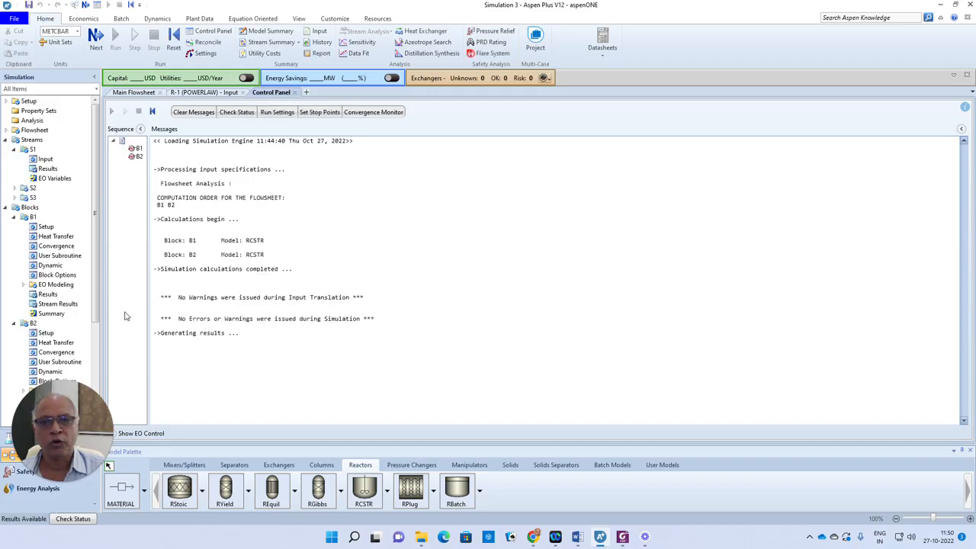
left_click(268, 42)
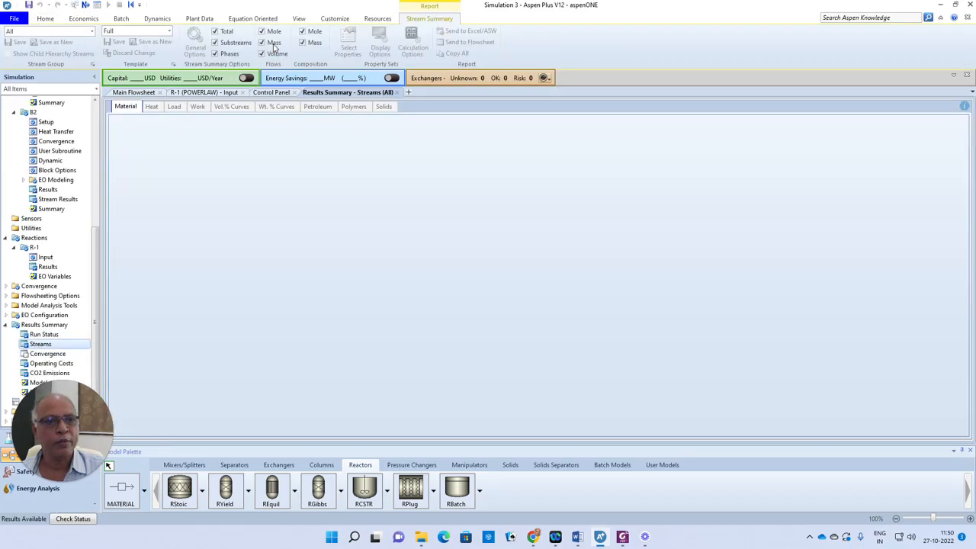
scroll(396, 348, "down", 3)
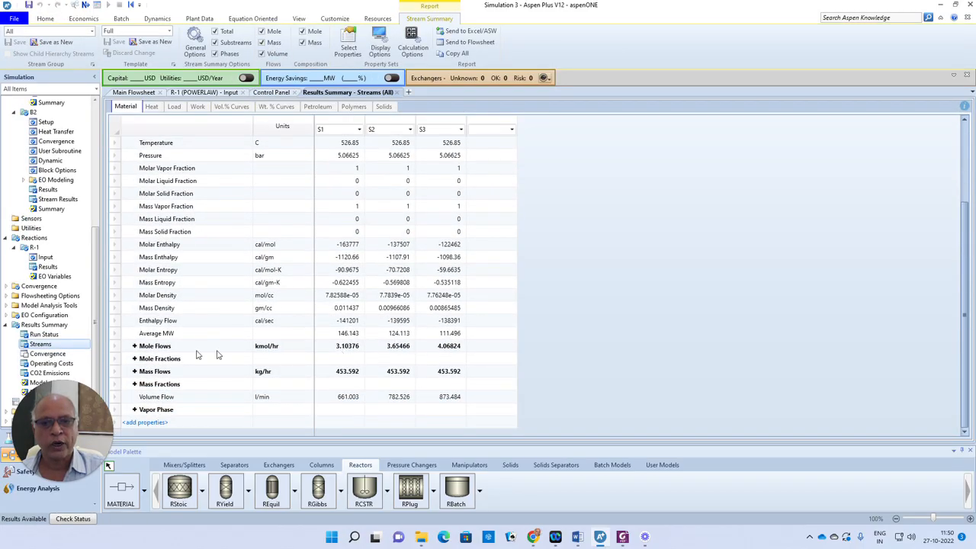
left_click(135, 347)
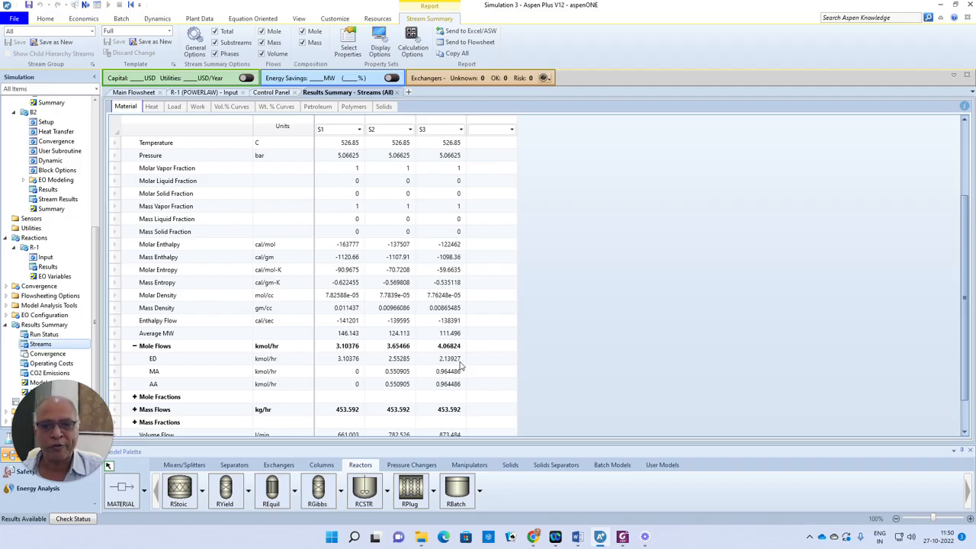
left_click(135, 92)
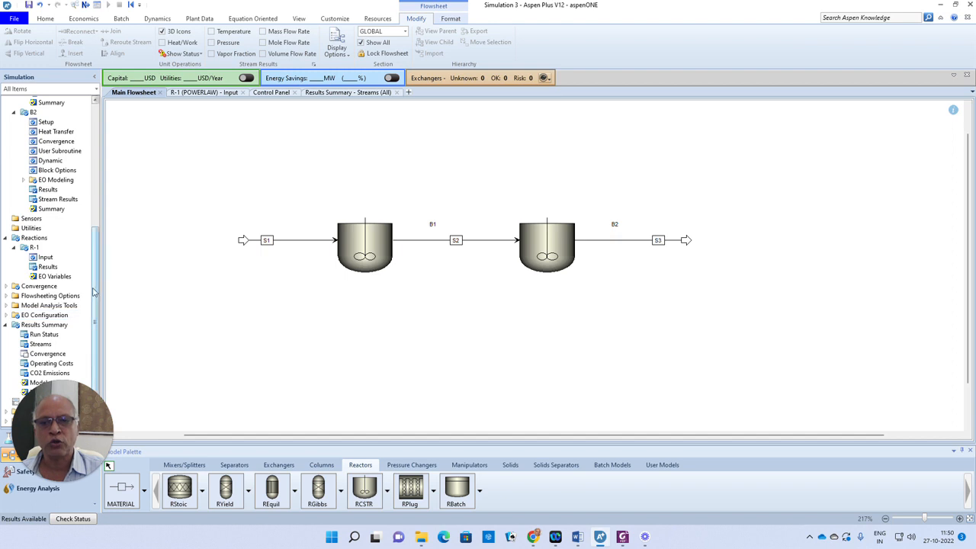
- Create a new optimization problem with the default ID O-1
left_click(6, 305)
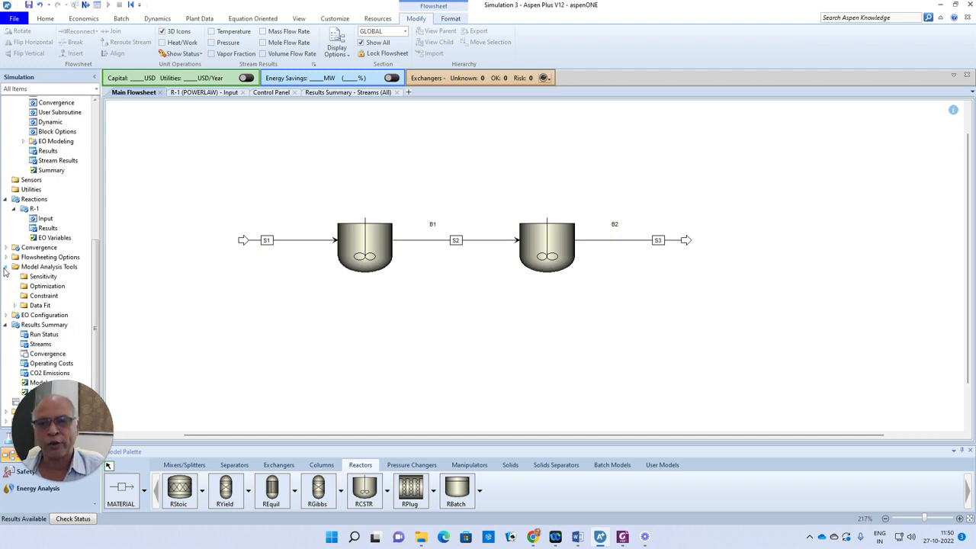
left_click(47, 288)
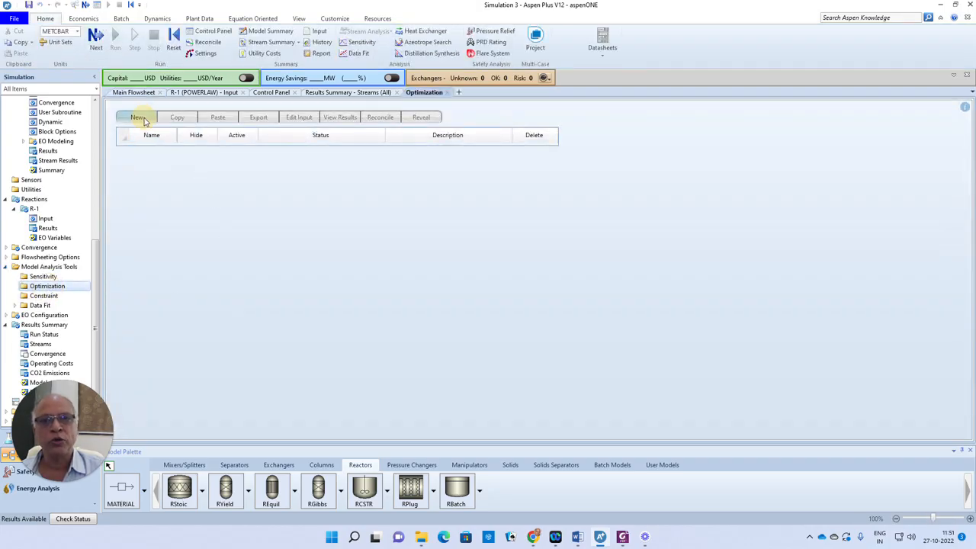
left_click(136, 117)
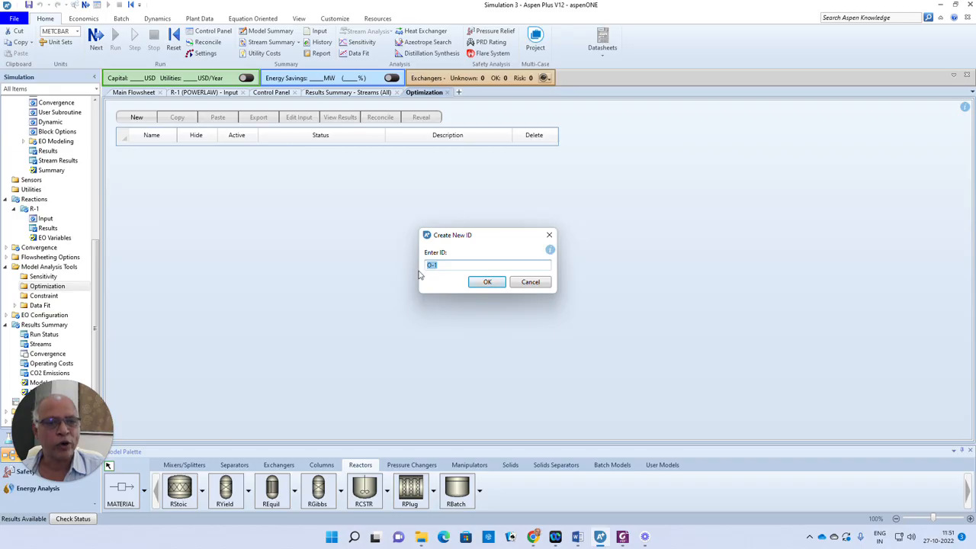
left_click(490, 282)
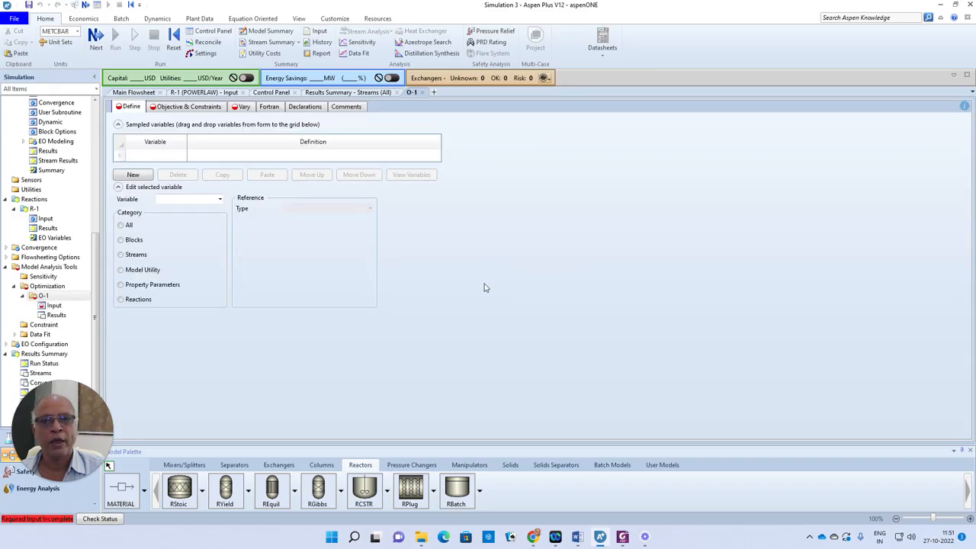
- Define sampled variable FA0 as the ED mole flow in stream S1
left_click(172, 156)
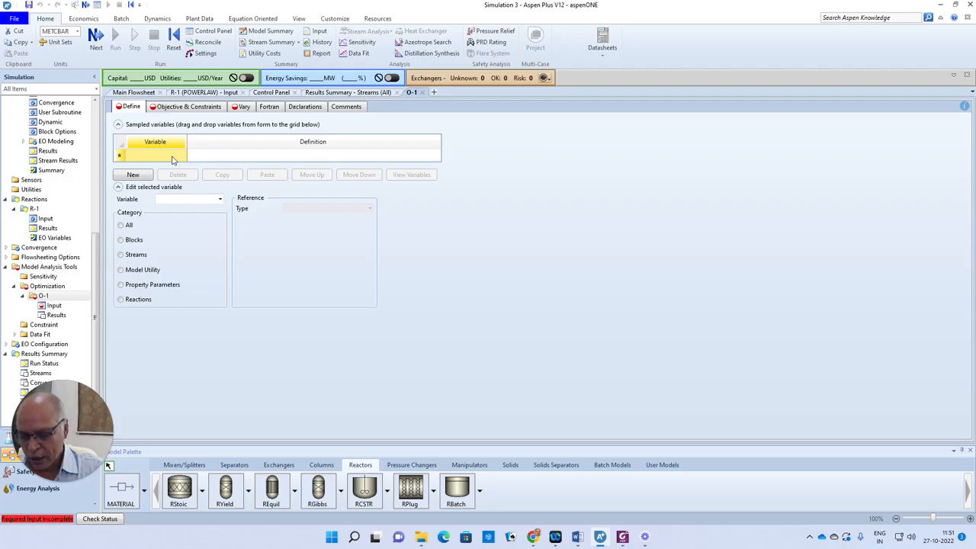
type("FA0")
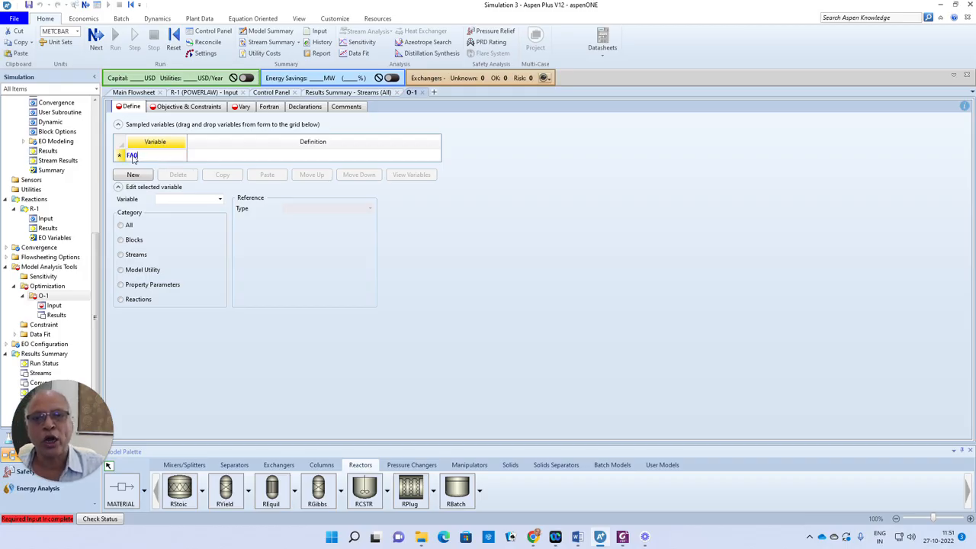
left_click(122, 156)
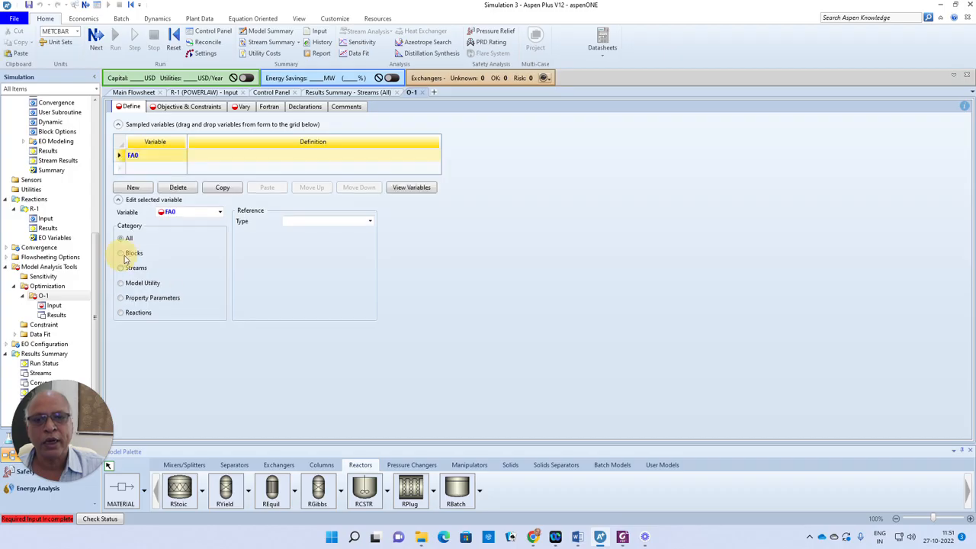
left_click(343, 221)
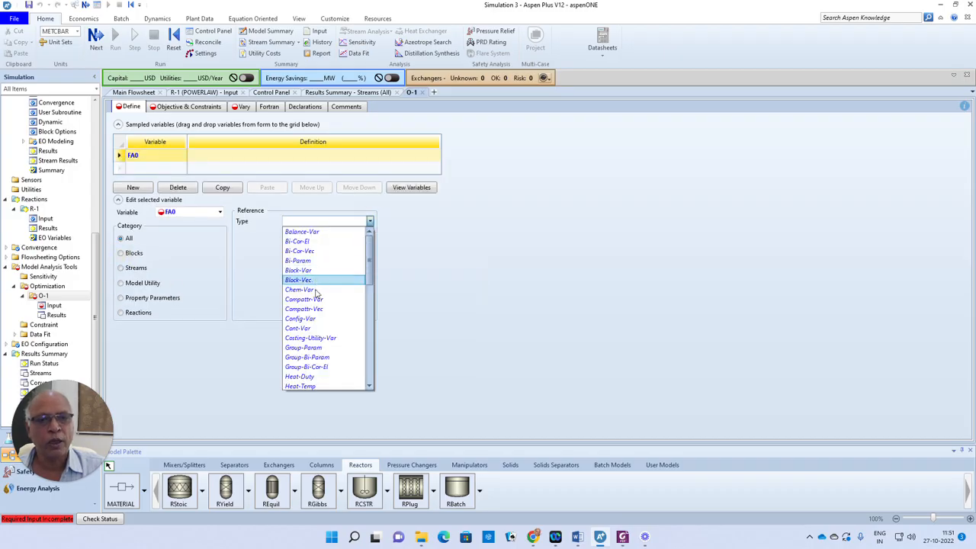
left_click_drag(370, 280, 371, 320)
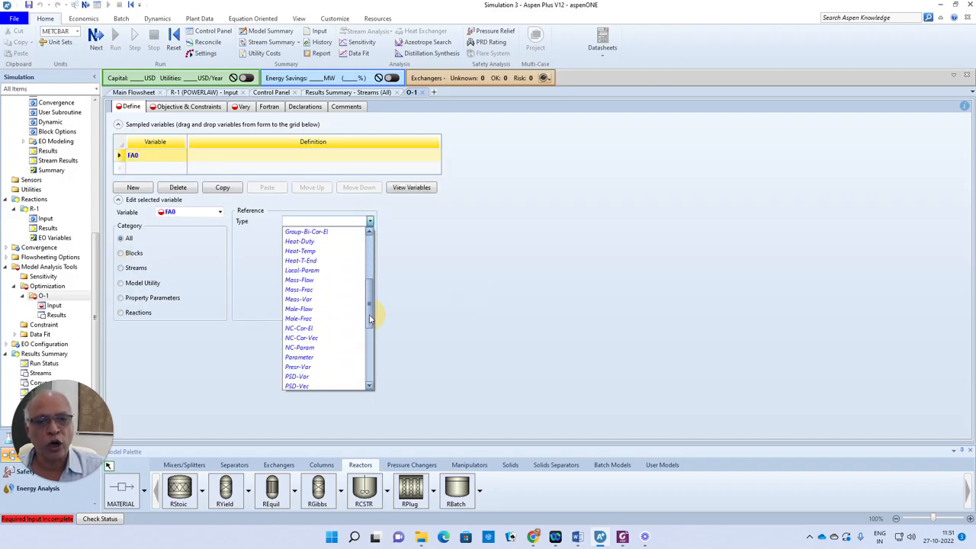
left_click(309, 309)
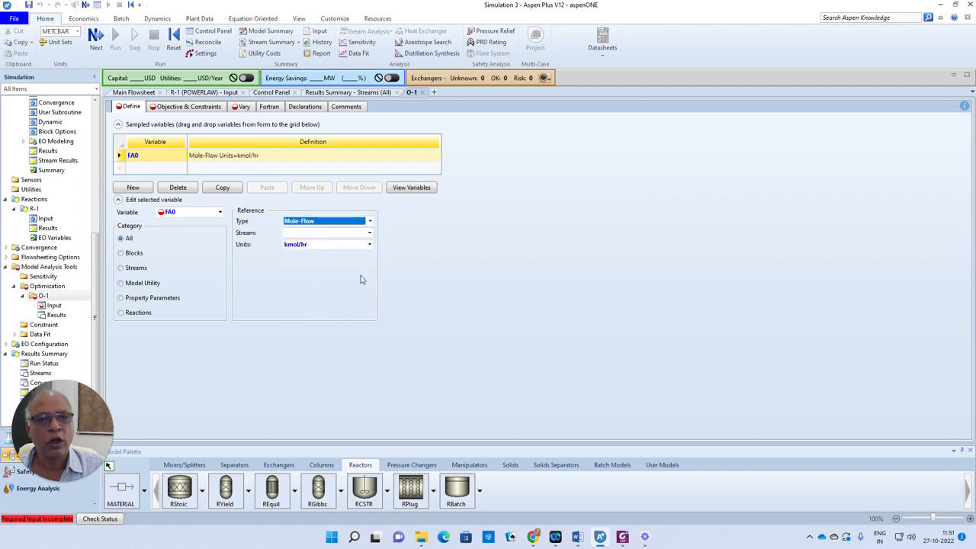
left_click(369, 232)
left_click(299, 242)
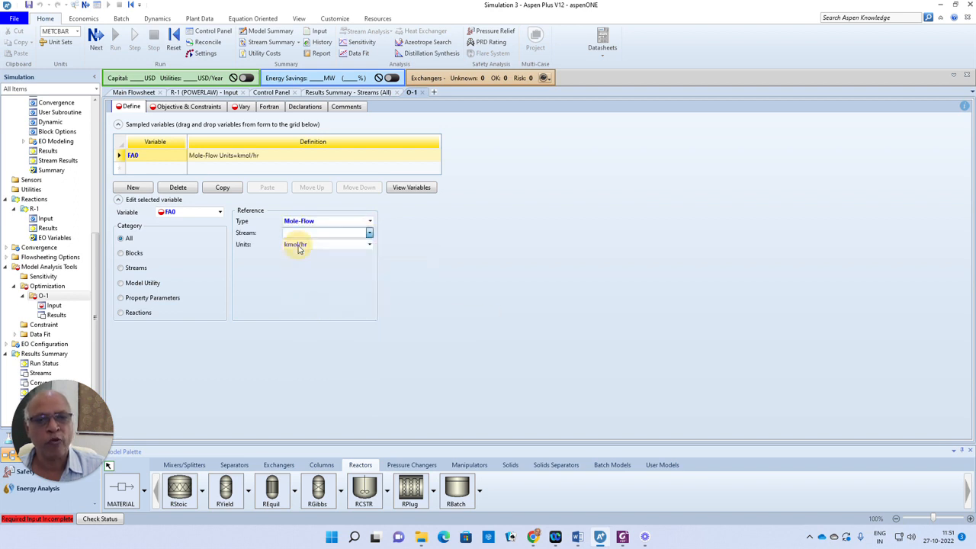
left_click(369, 256)
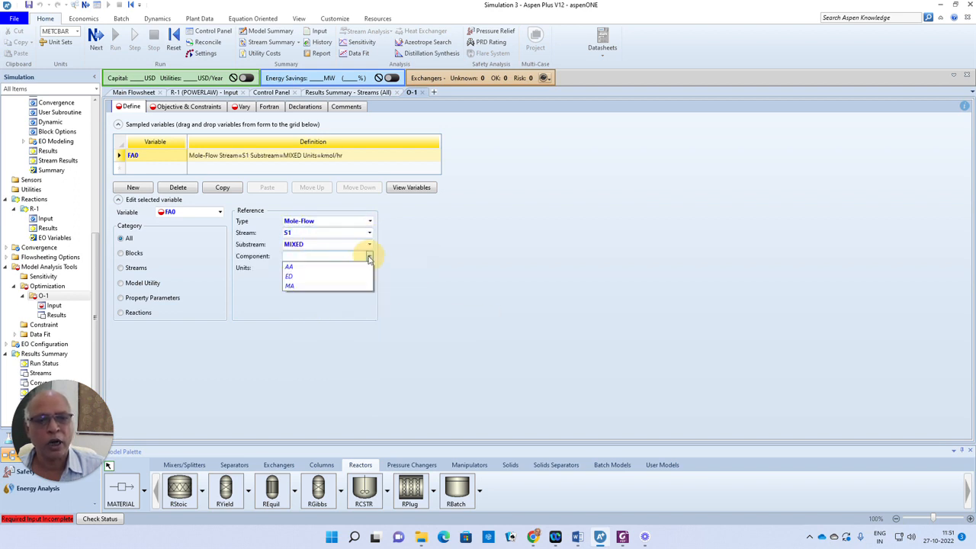
left_click(296, 279)
left_click(441, 288)
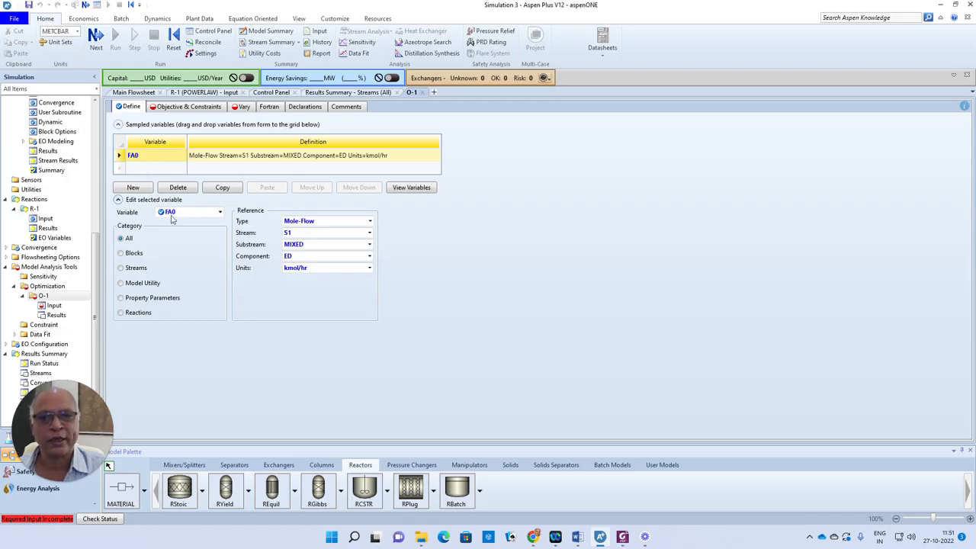
- Define sampled variable FA as the ED mole flow in stream S3
left_click(144, 171)
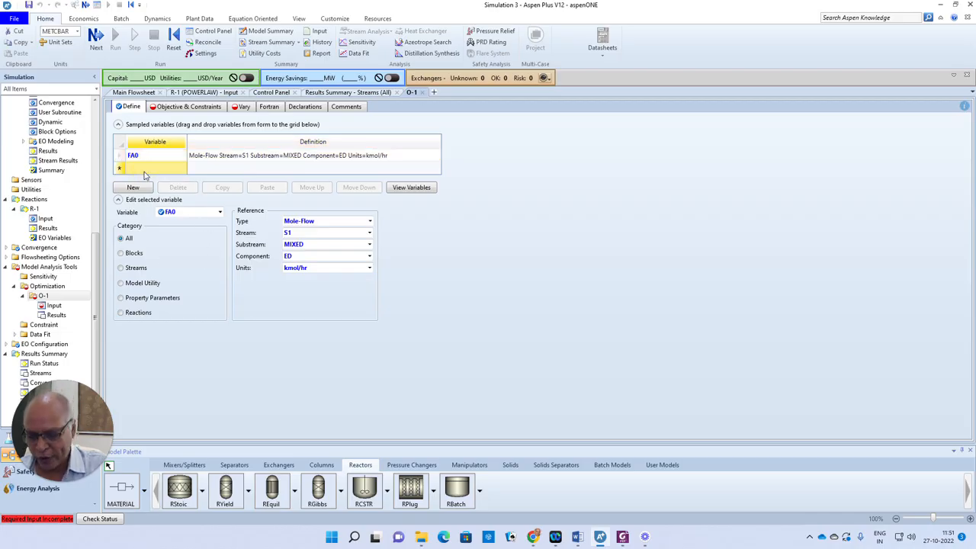
type("FA")
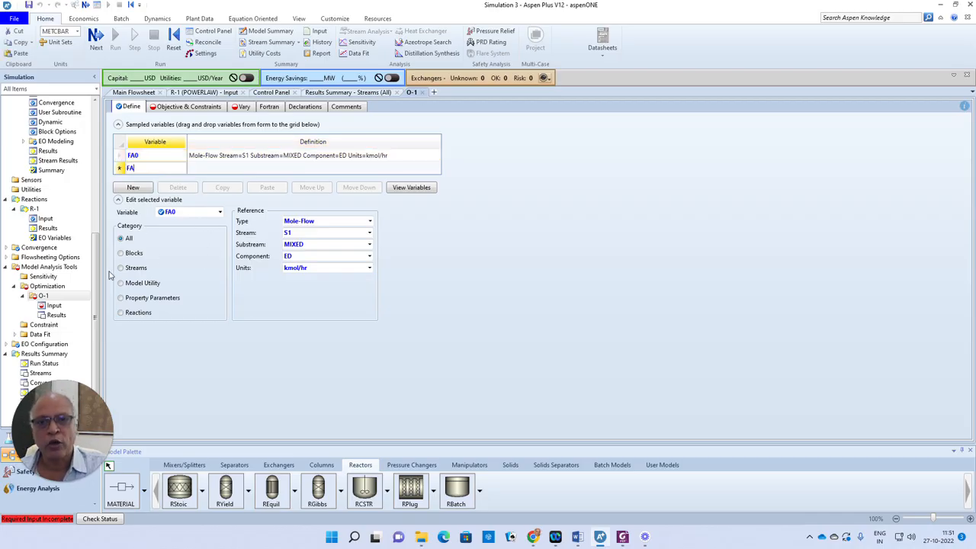
left_click(122, 273)
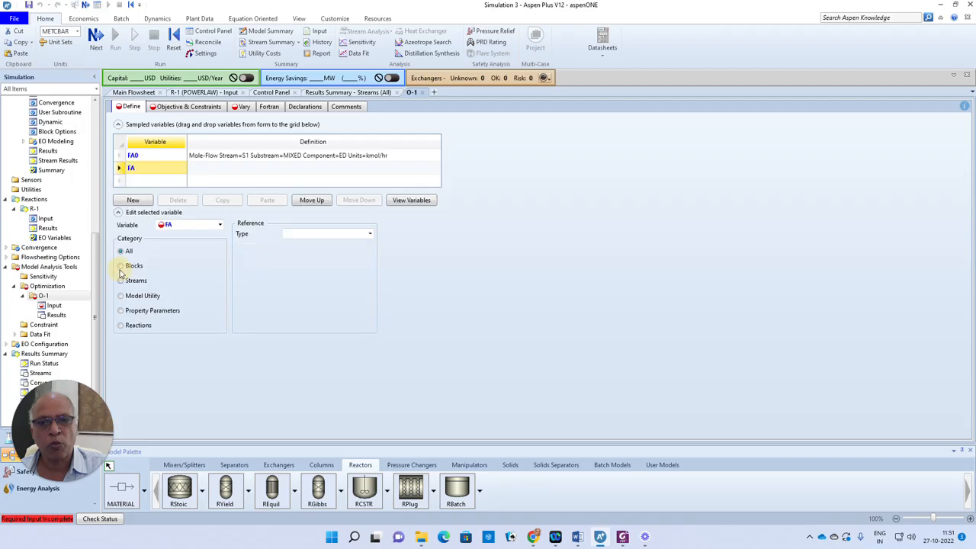
left_click(370, 234)
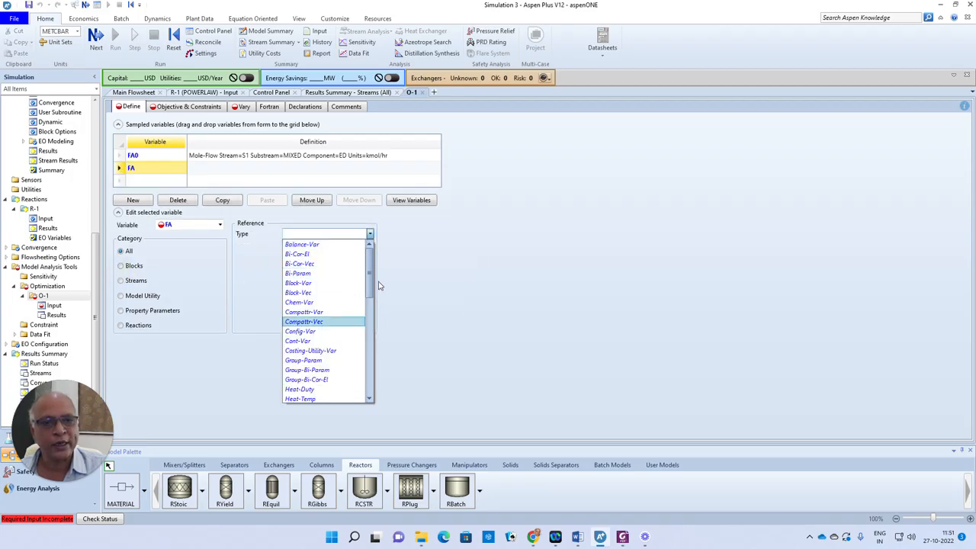
left_click_drag(369, 286, 369, 308)
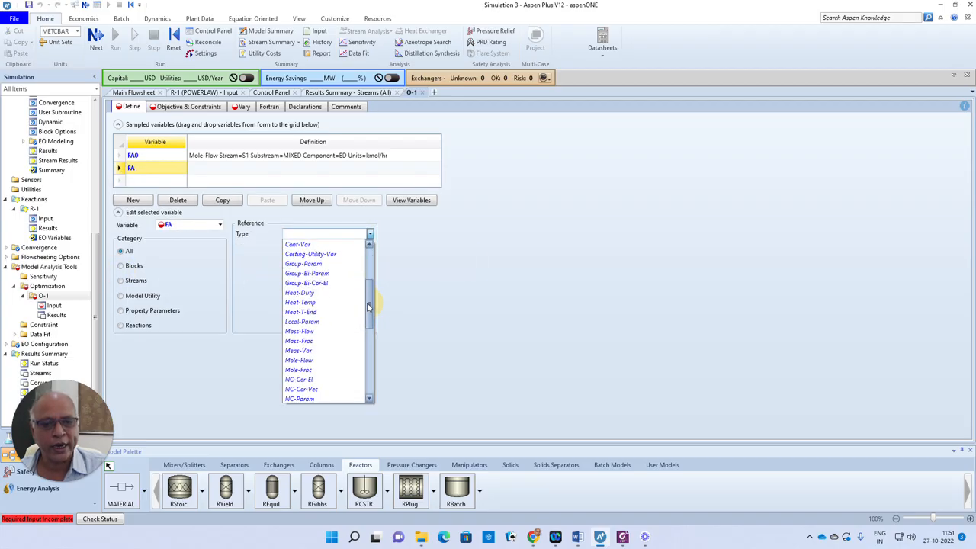
left_click(311, 360)
left_click(370, 246)
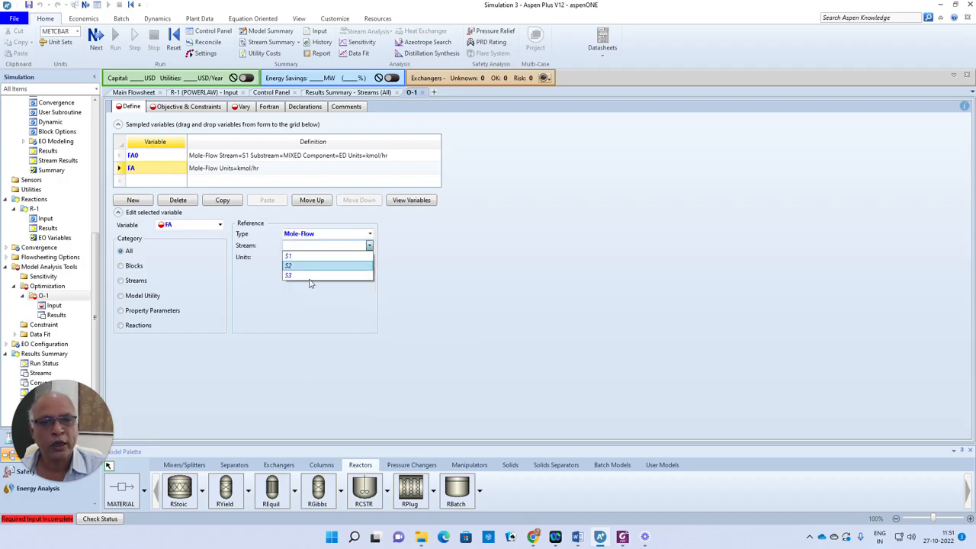
left_click(305, 272)
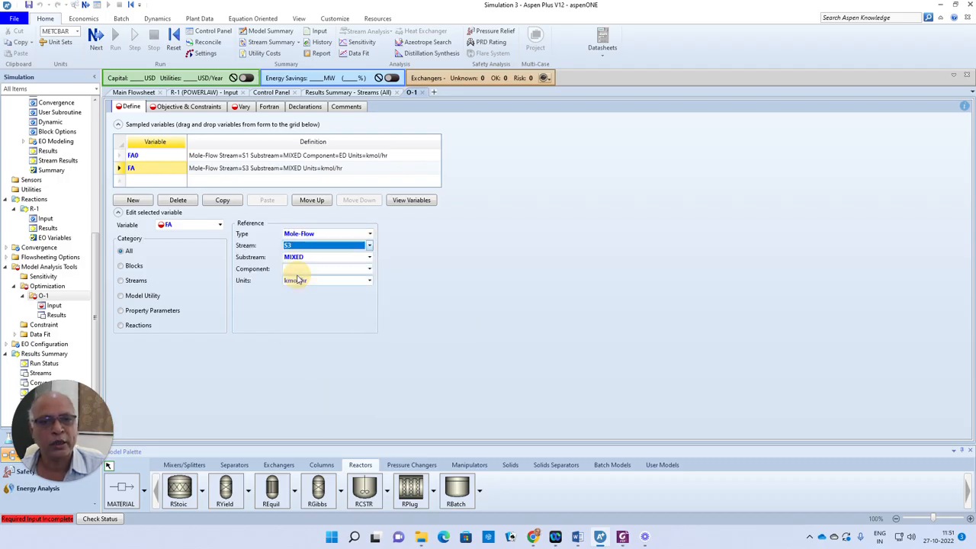
left_click(369, 268)
left_click(290, 293)
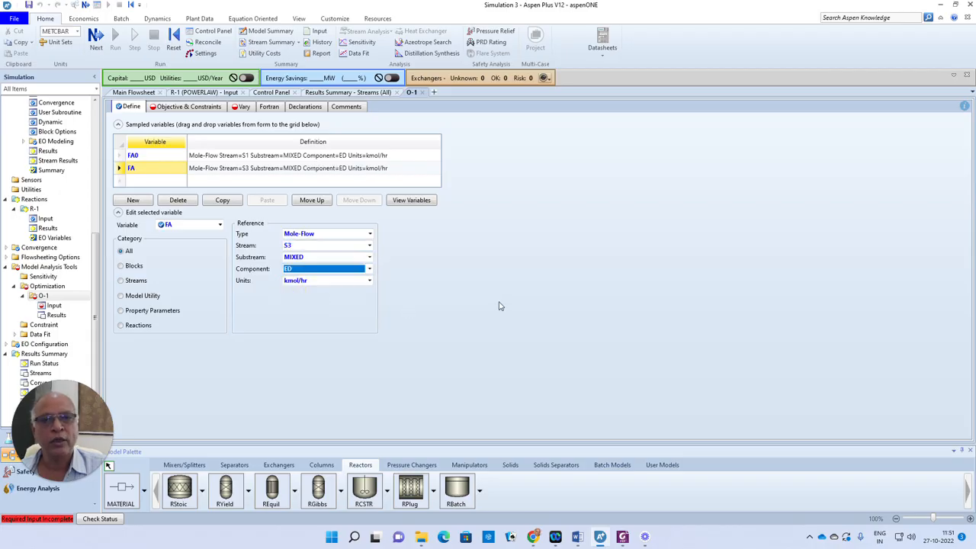
left_click(122, 155)
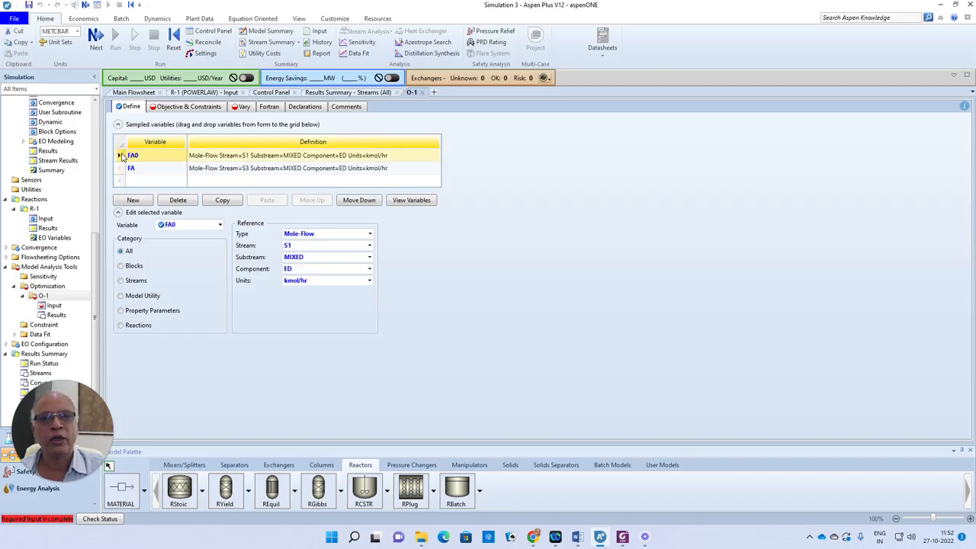
- Delete the old FA0 and FA variables from O-1's Define list
right_click(120, 157)
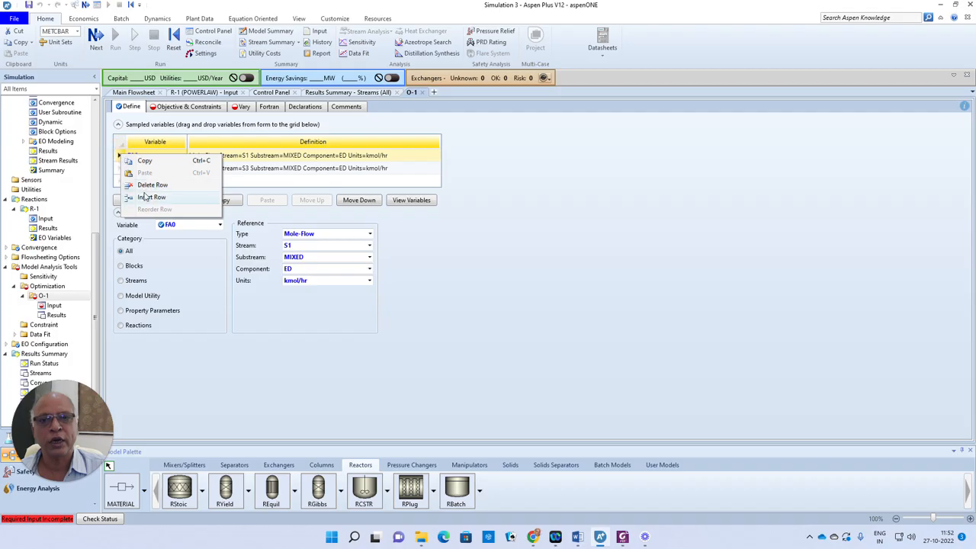
left_click(152, 186)
left_click(506, 280)
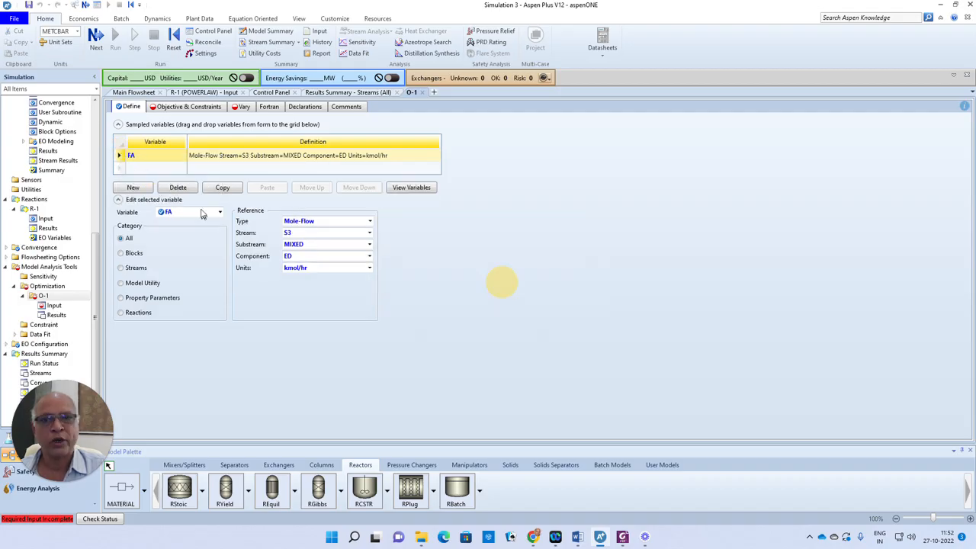
right_click(120, 157)
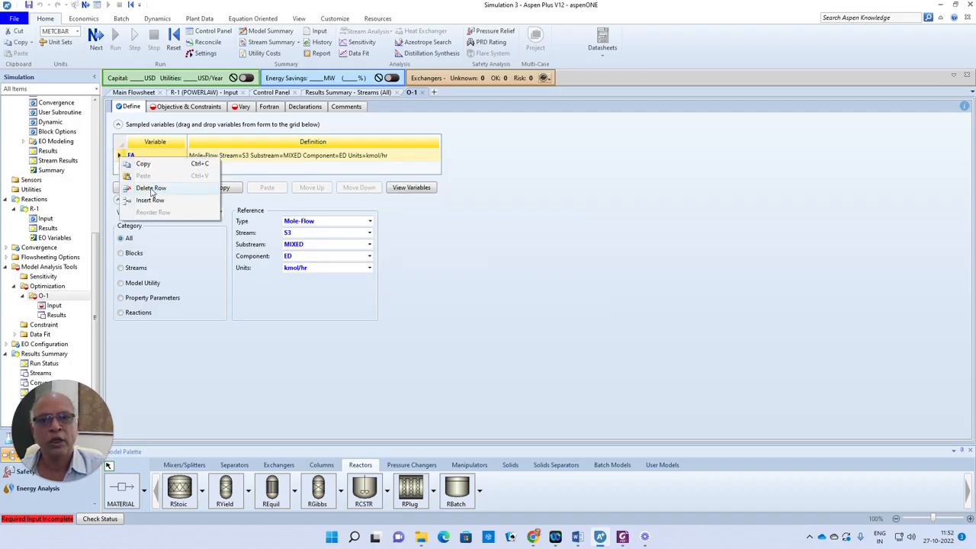
left_click(149, 188)
left_click(512, 281)
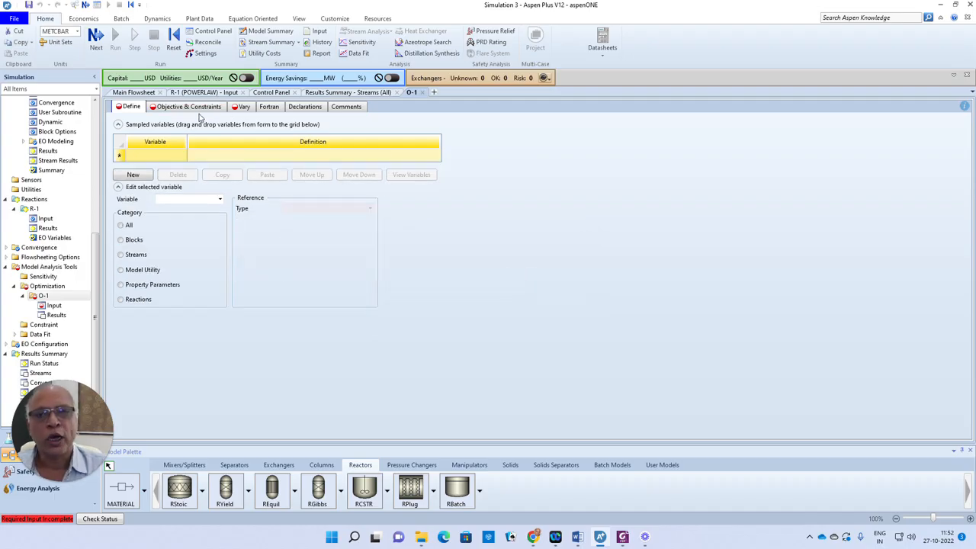
- Add V1 as a Block-Var pointing to block B1's volume VOL
left_click(156, 158)
type("V1")
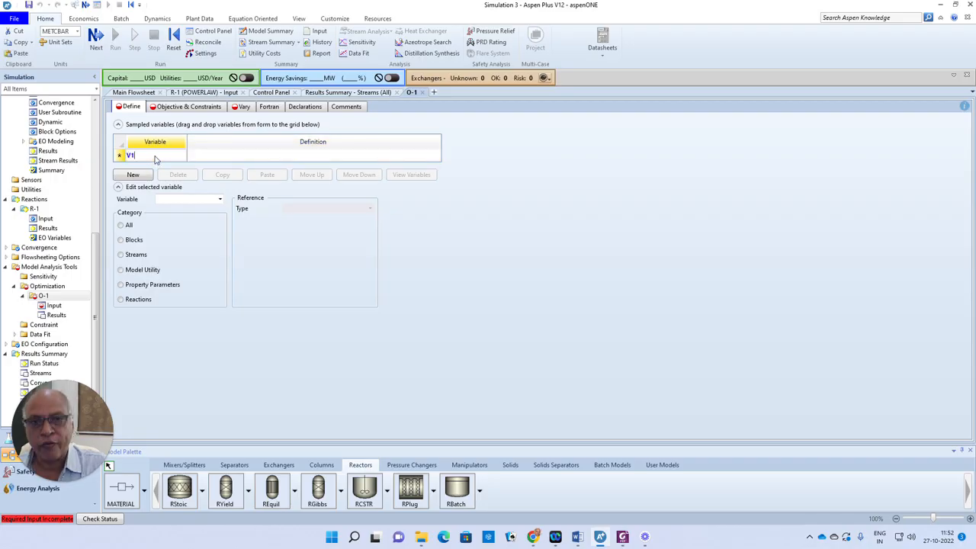
left_click(120, 157)
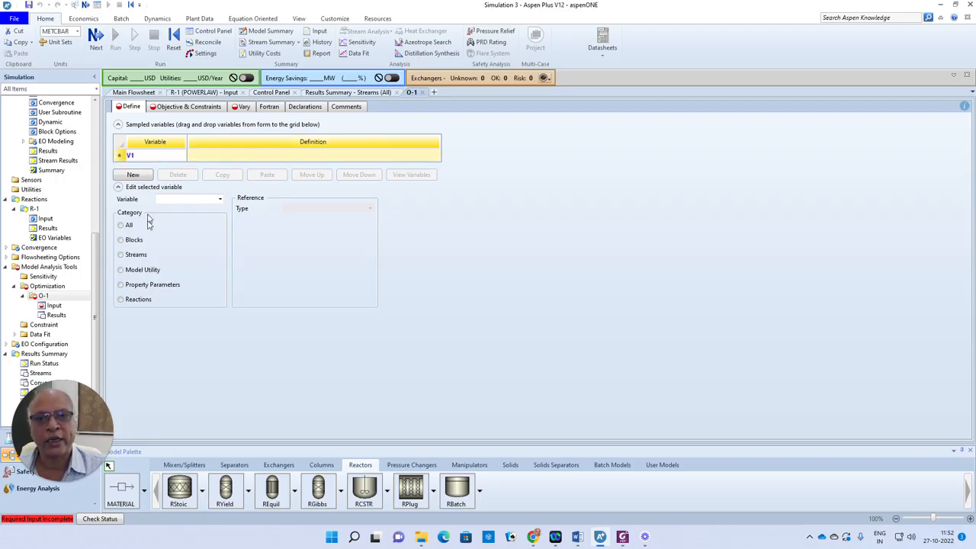
left_click(121, 240)
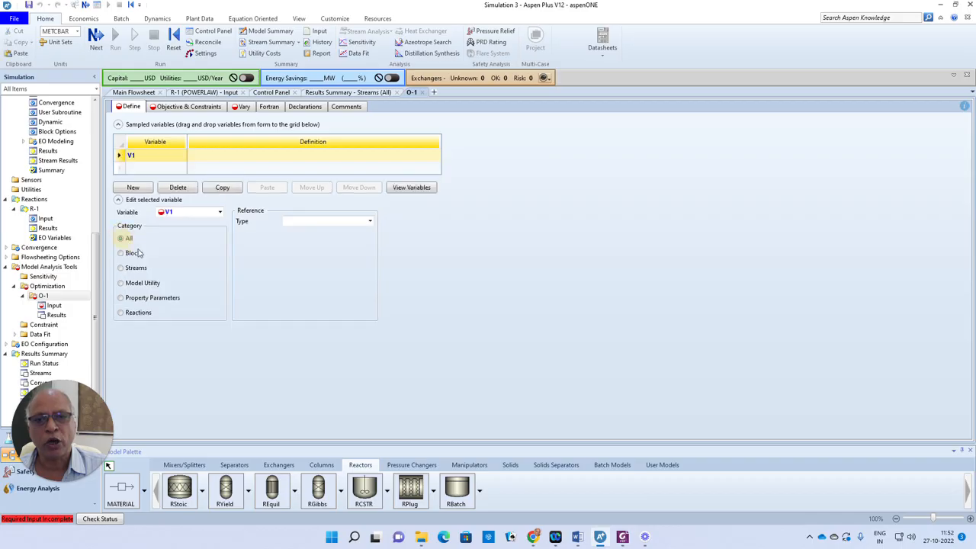
left_click(369, 221)
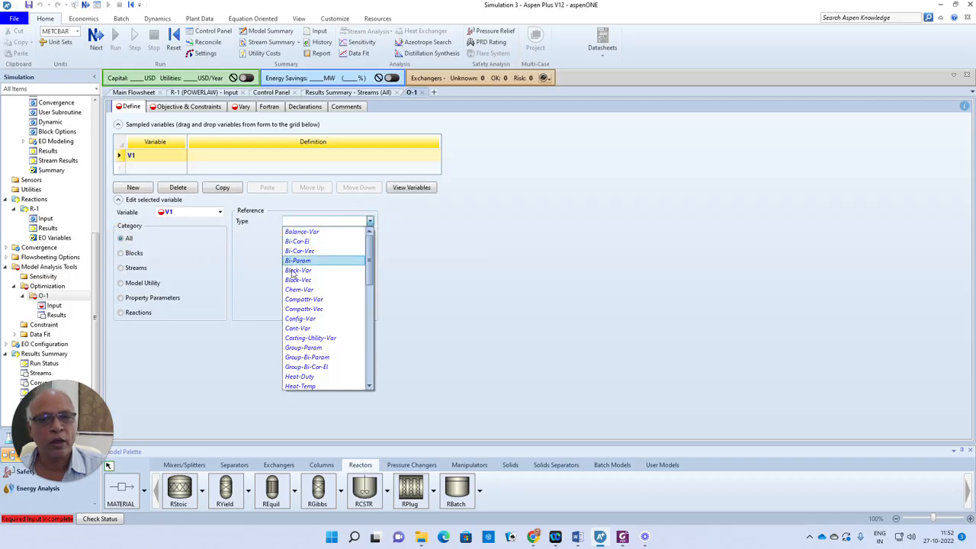
left_click(305, 271)
left_click(369, 232)
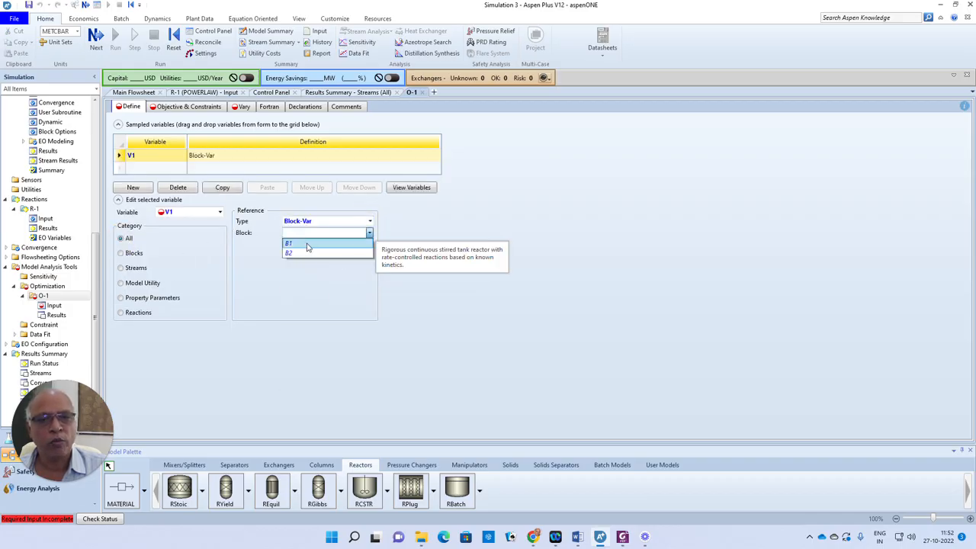
left_click(305, 244)
left_click(355, 243)
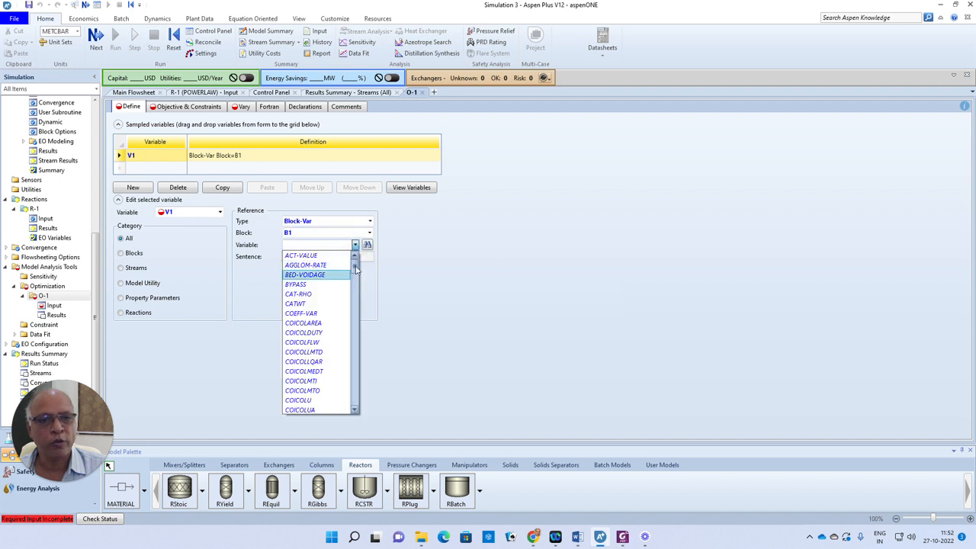
left_click_drag(355, 270, 389, 509)
left_click(298, 333)
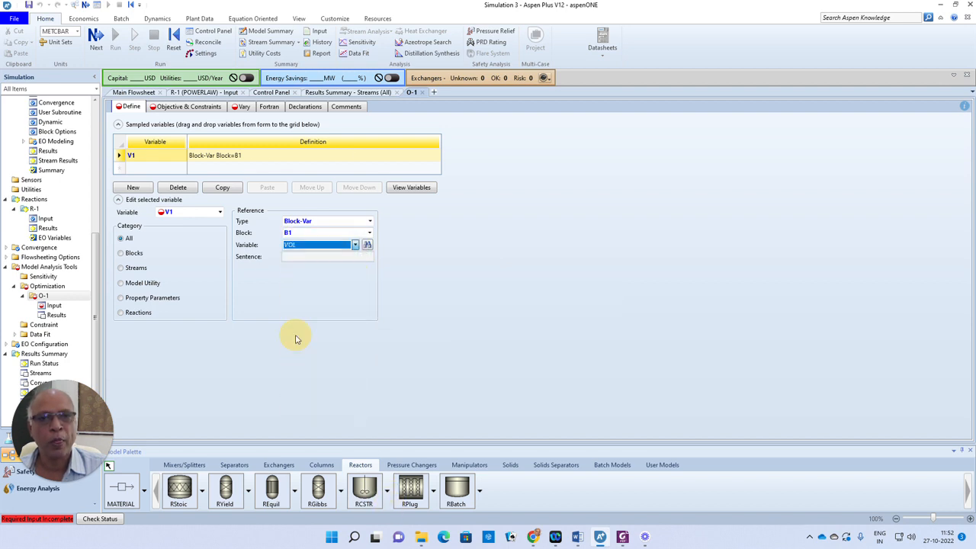
- Add V2 as a Block-Var pointing to block B2's volume VOL
left_click(138, 170)
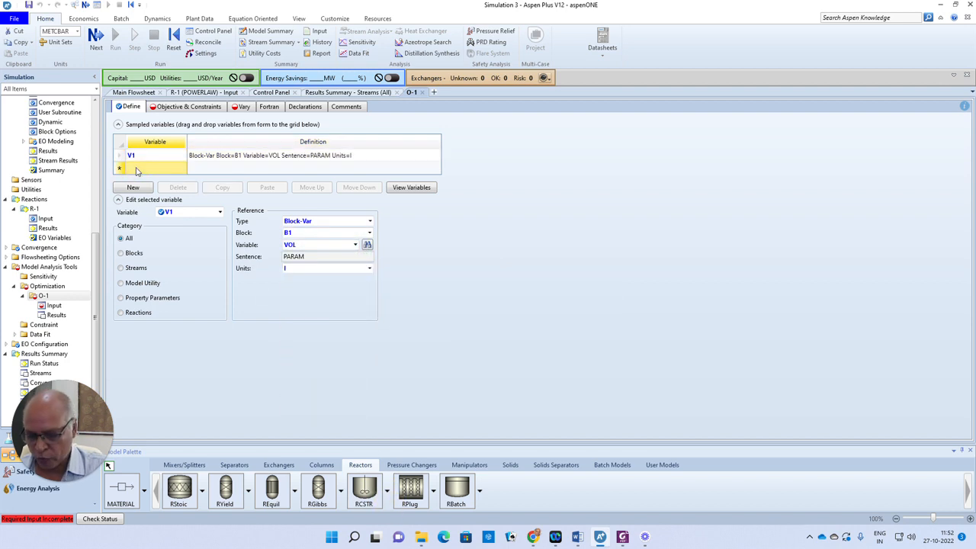
type("V2")
key("Return")
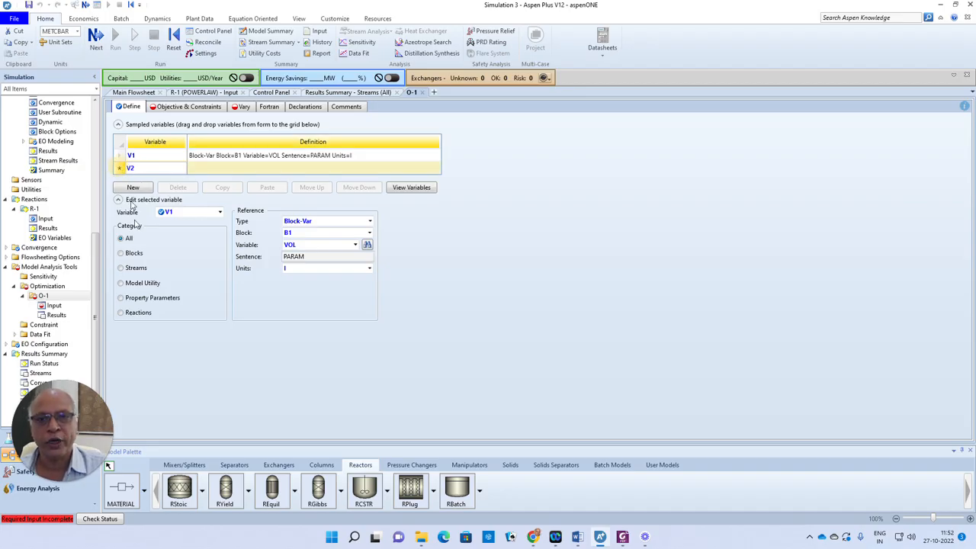
left_click(126, 257)
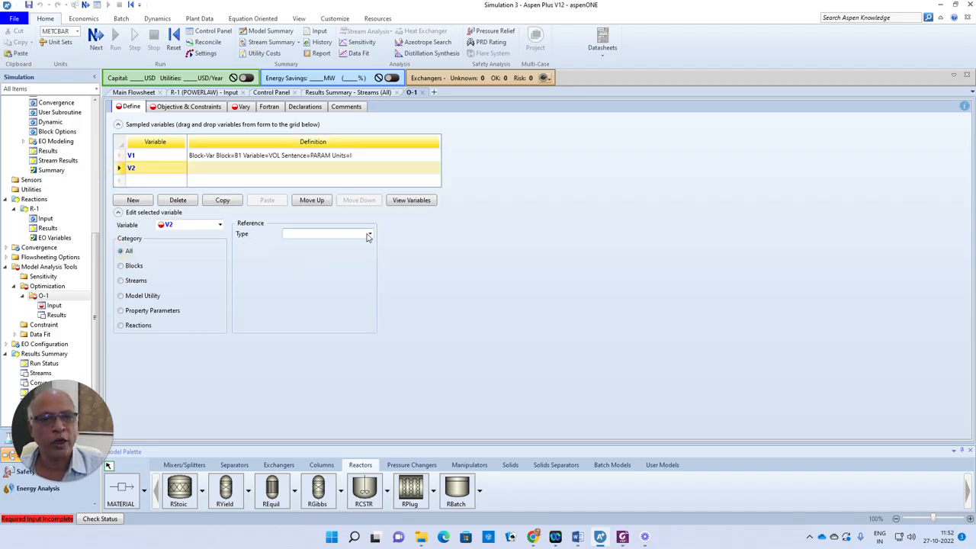
left_click(354, 233)
left_click(305, 283)
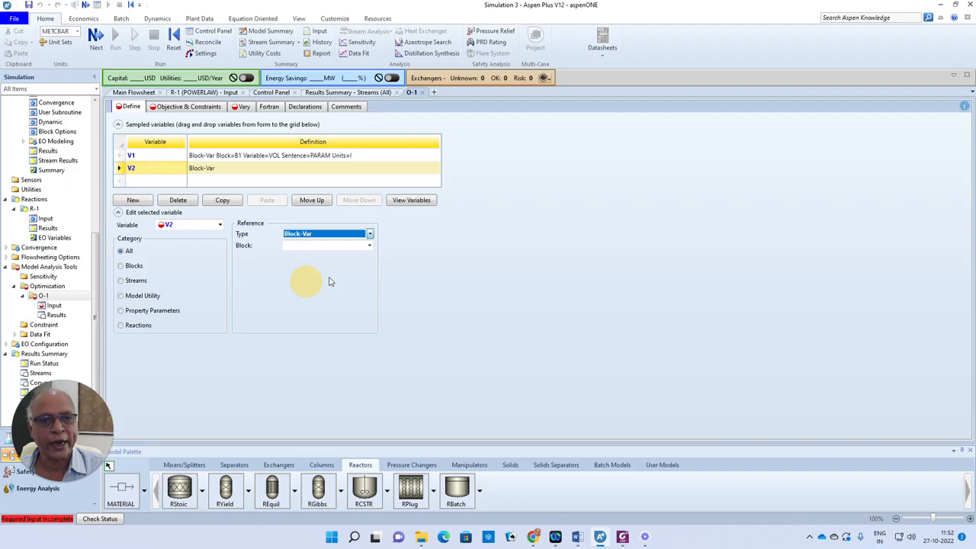
left_click(369, 245)
left_click(291, 265)
left_click(356, 257)
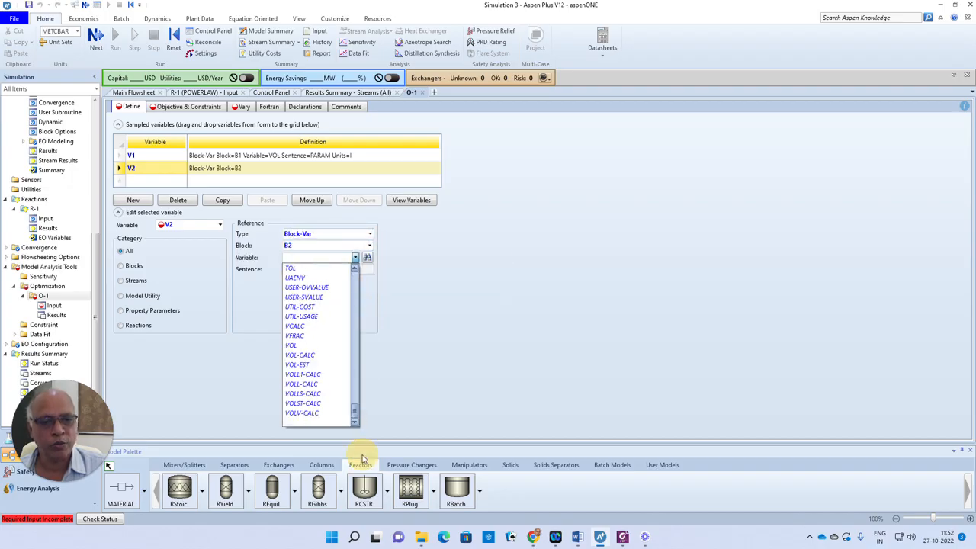
left_click(294, 345)
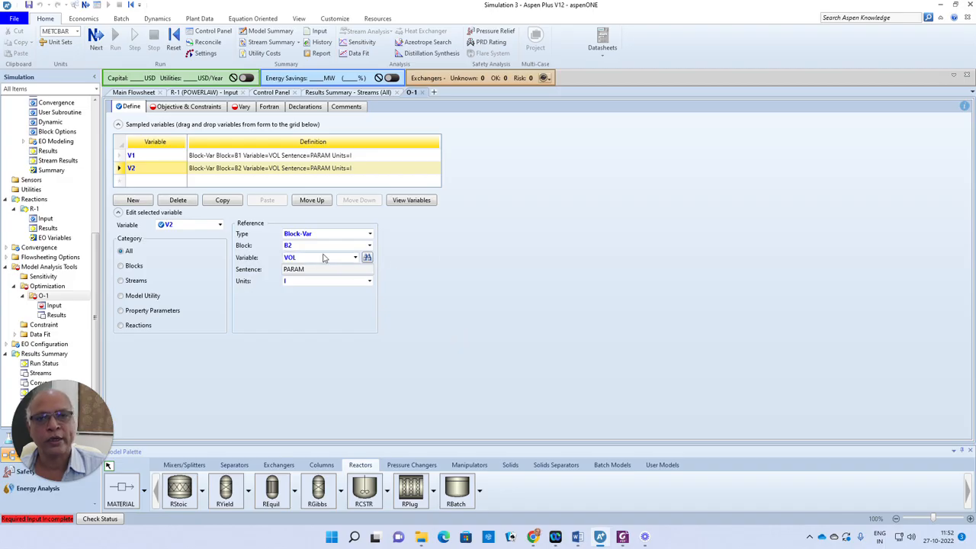
left_click(96, 36)
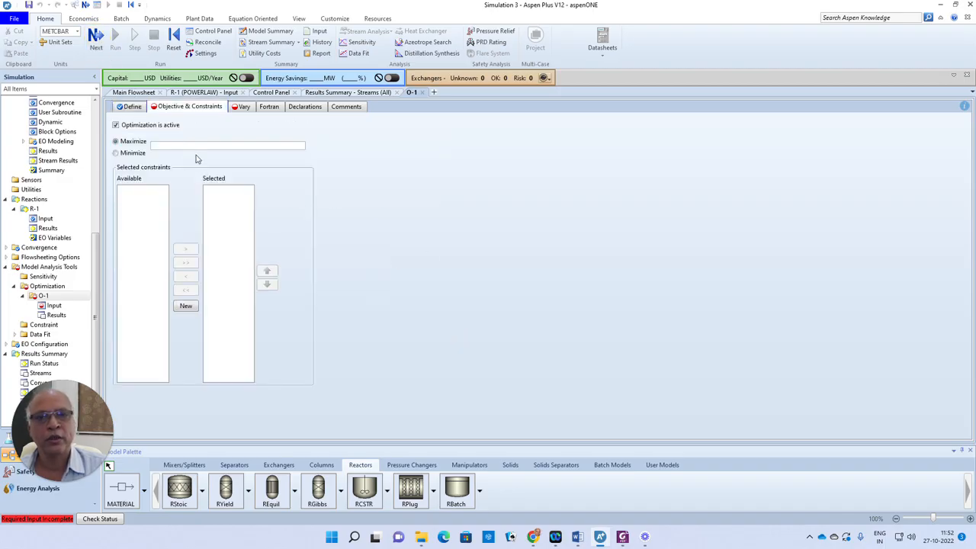
- Set O-1 to minimize V1 + V2 and go to the Constraint list
left_click(115, 153)
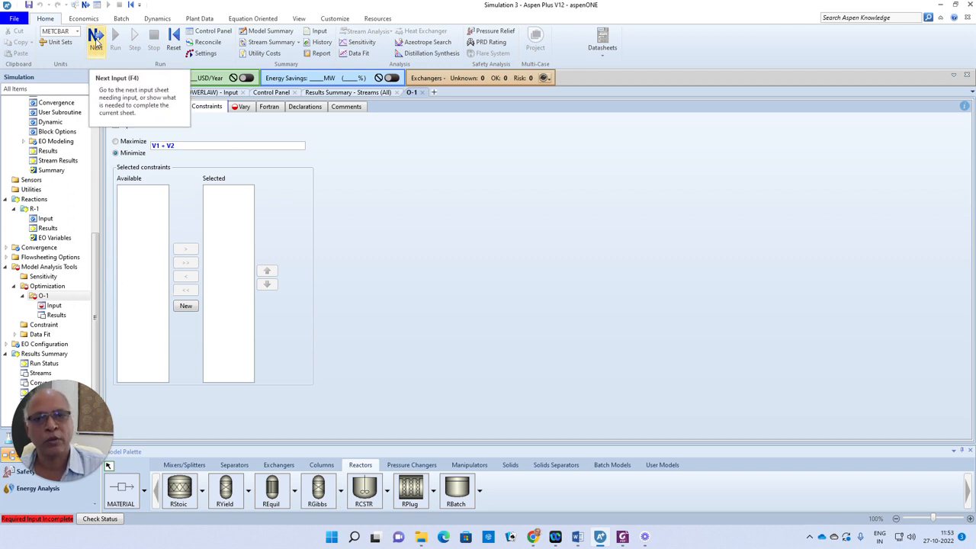
left_click(55, 329)
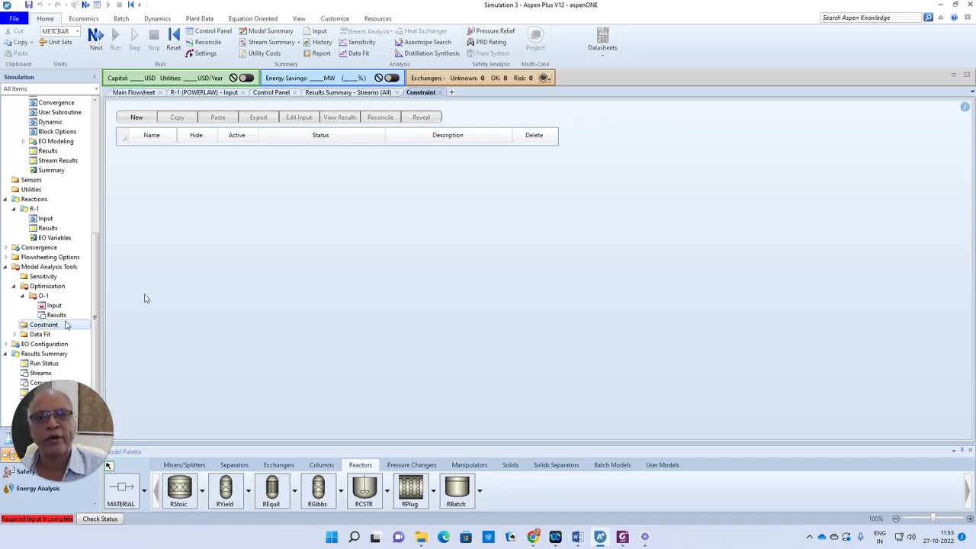
- Create constraint C-1 and define FA0 as the Mole-Flow of ED in stream S1
left_click(134, 117)
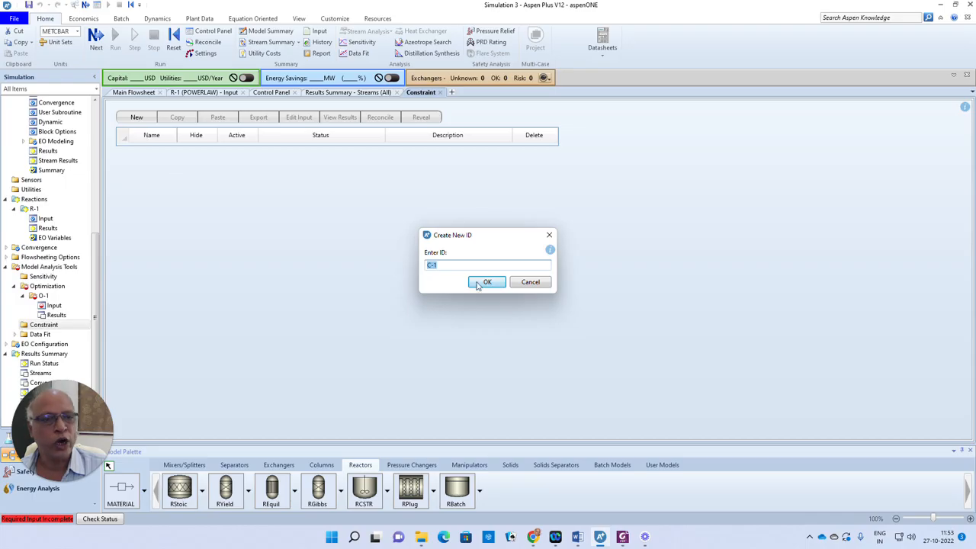
left_click(488, 283)
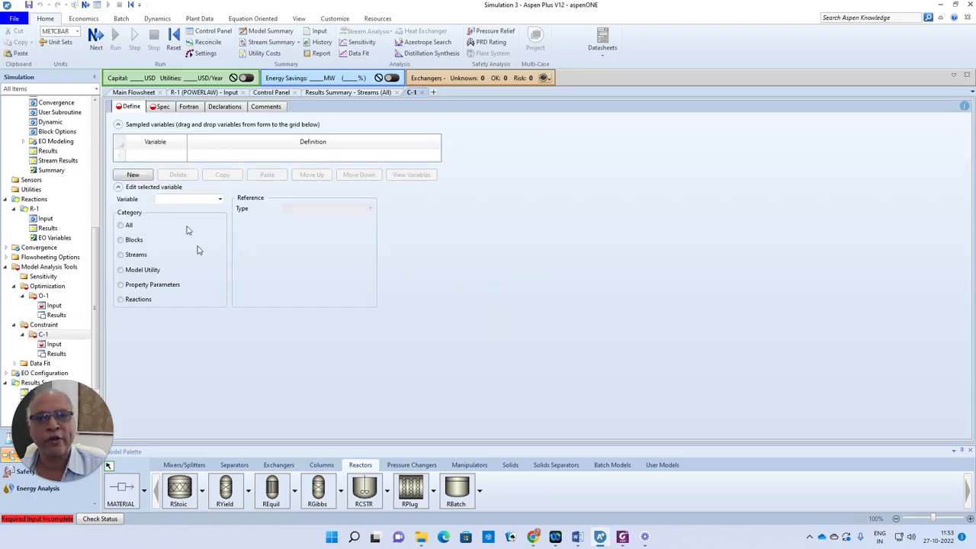
left_click(121, 157)
left_click(147, 158)
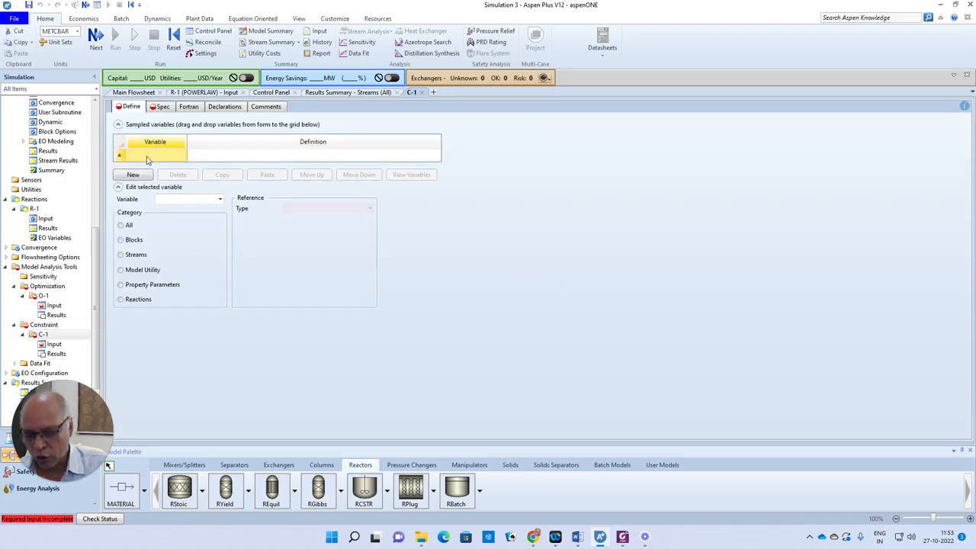
type("FA0")
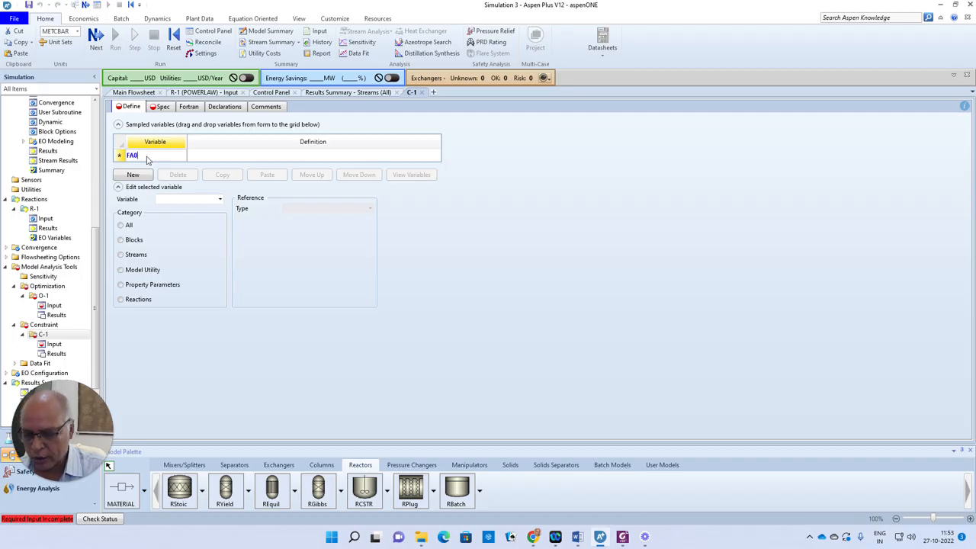
left_click(119, 156)
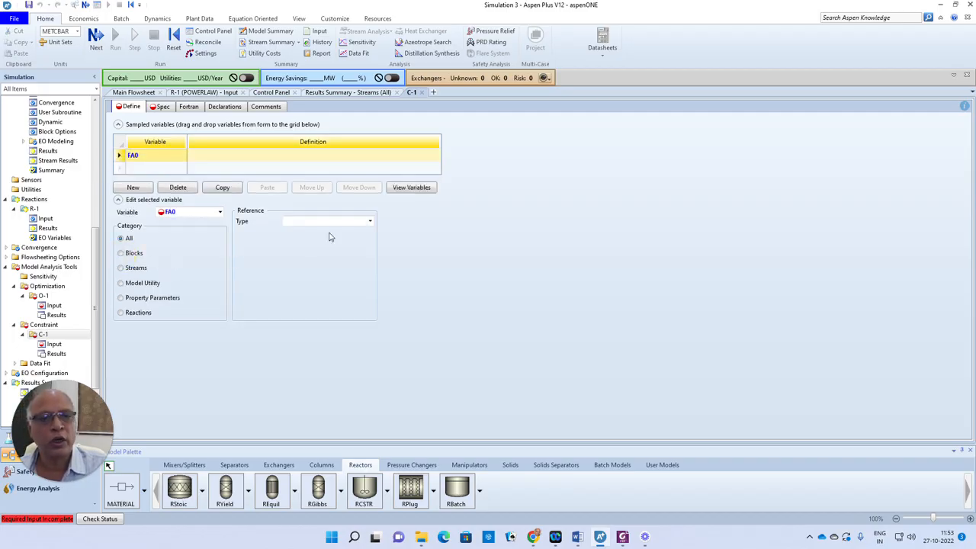
left_click(369, 222)
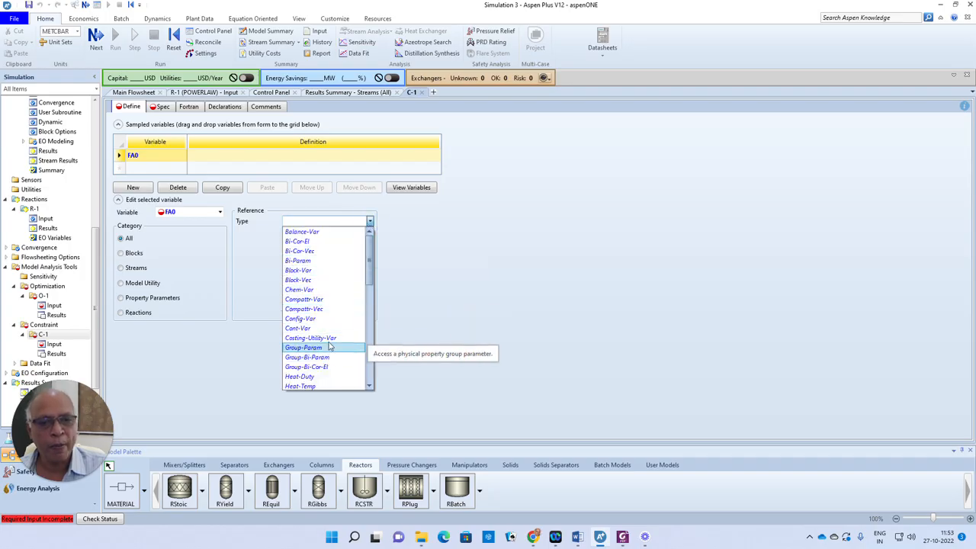
scroll(324, 347, "down", 3)
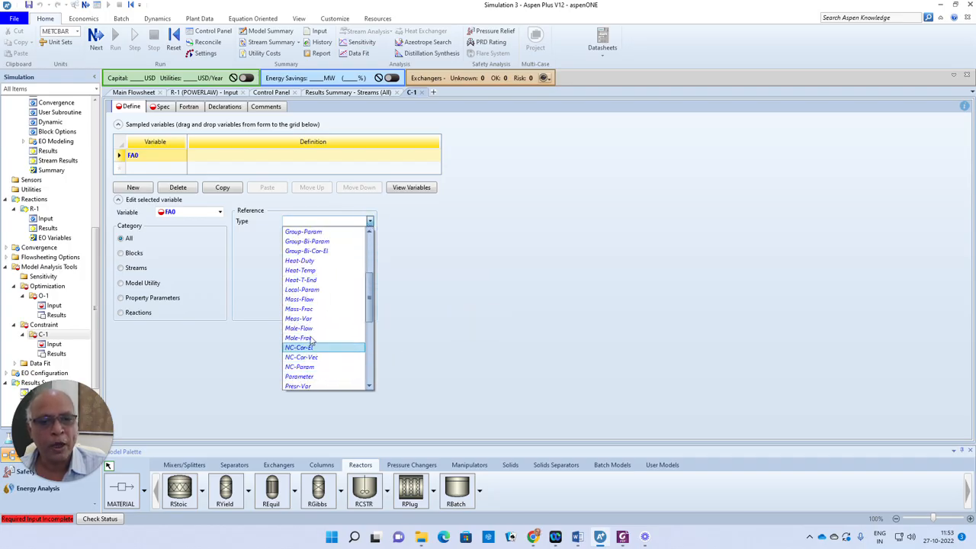
left_click(305, 357)
left_click(369, 233)
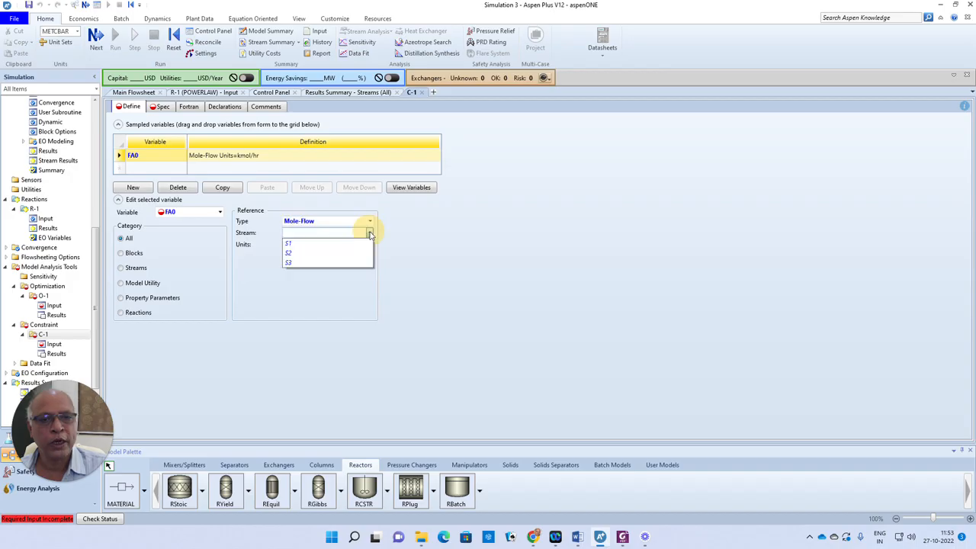
left_click(293, 245)
left_click(368, 256)
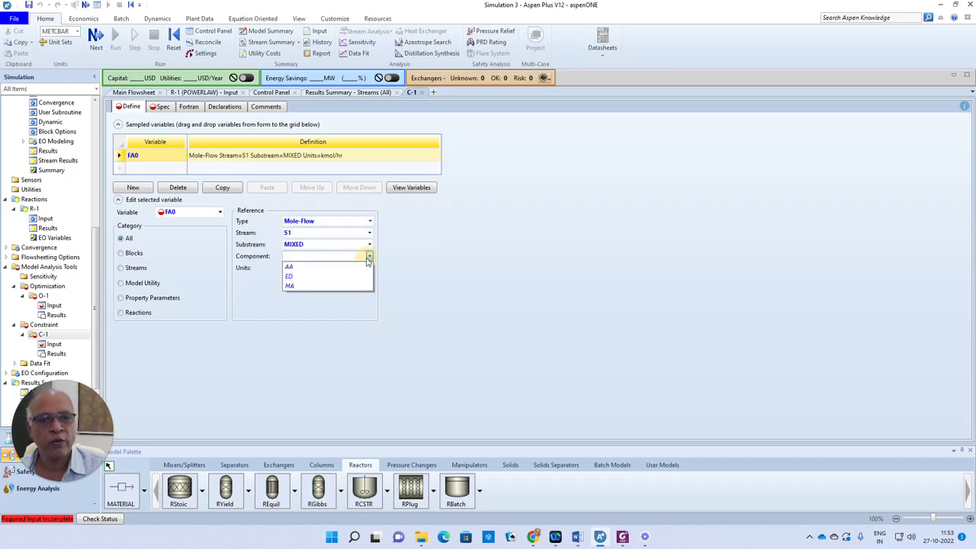
left_click(294, 276)
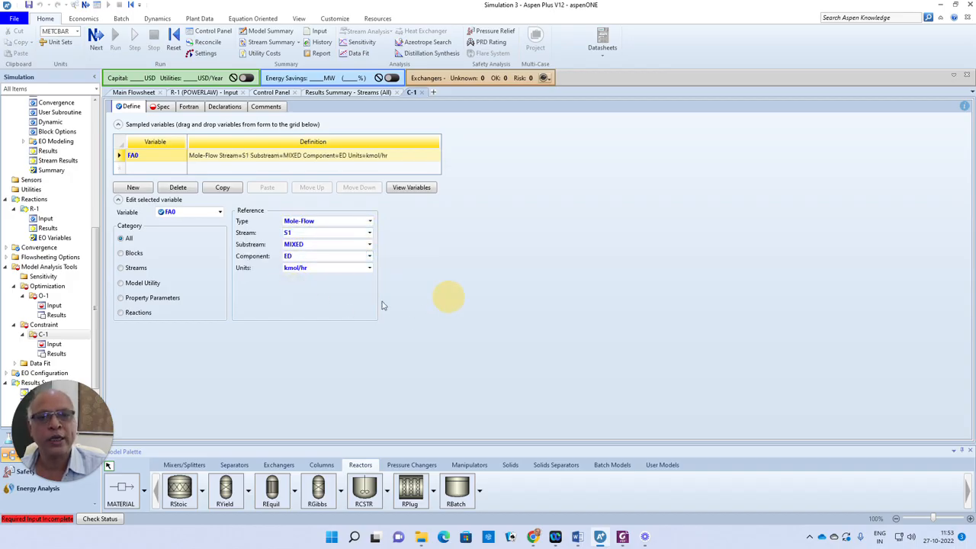
- Define FA as the Mole-Flow of ED in outlet stream S3
left_click(150, 172)
type("FA")
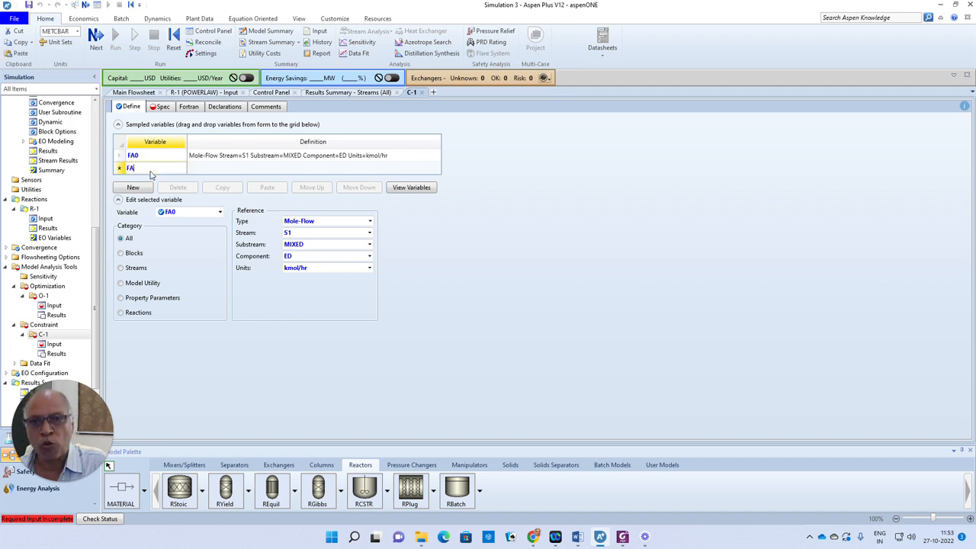
left_click(121, 169)
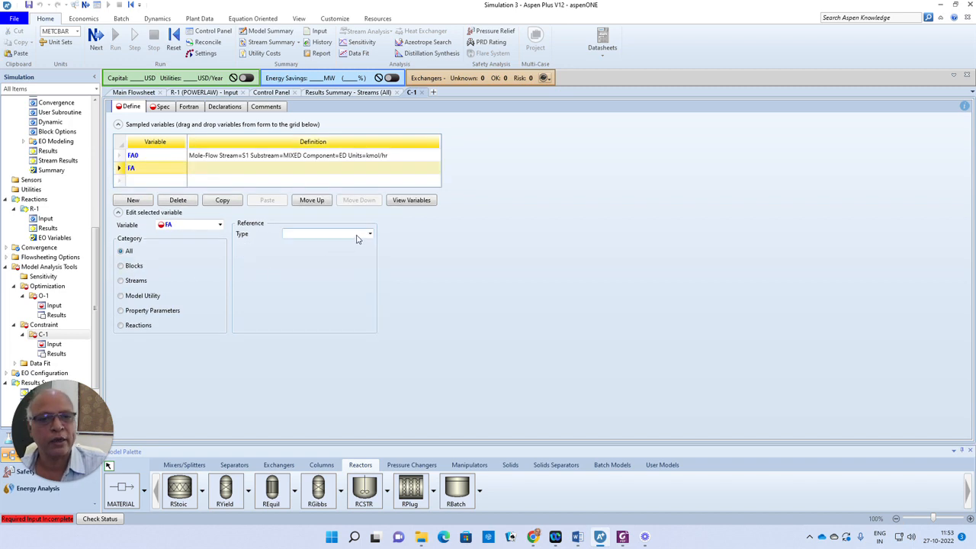
left_click(369, 234)
left_click_drag(367, 260, 371, 312)
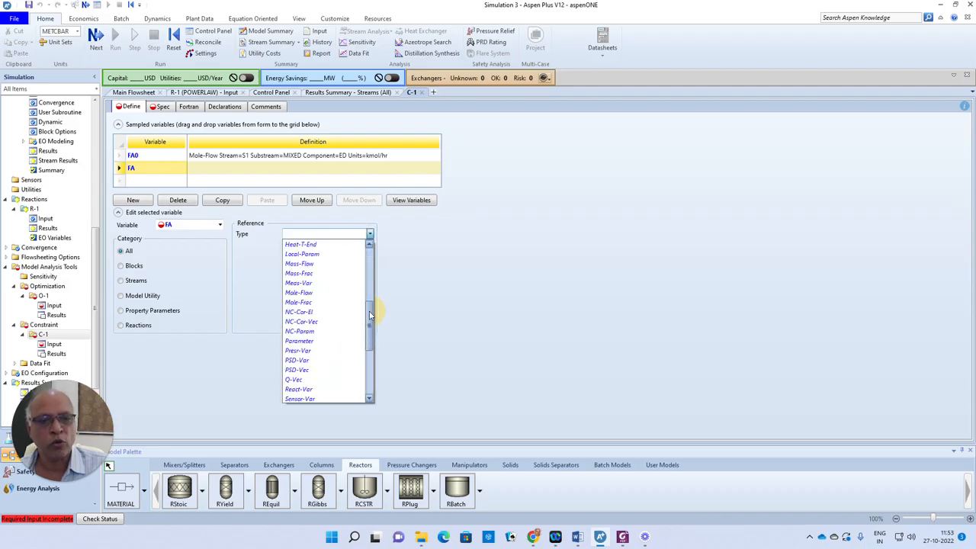
left_click(315, 296)
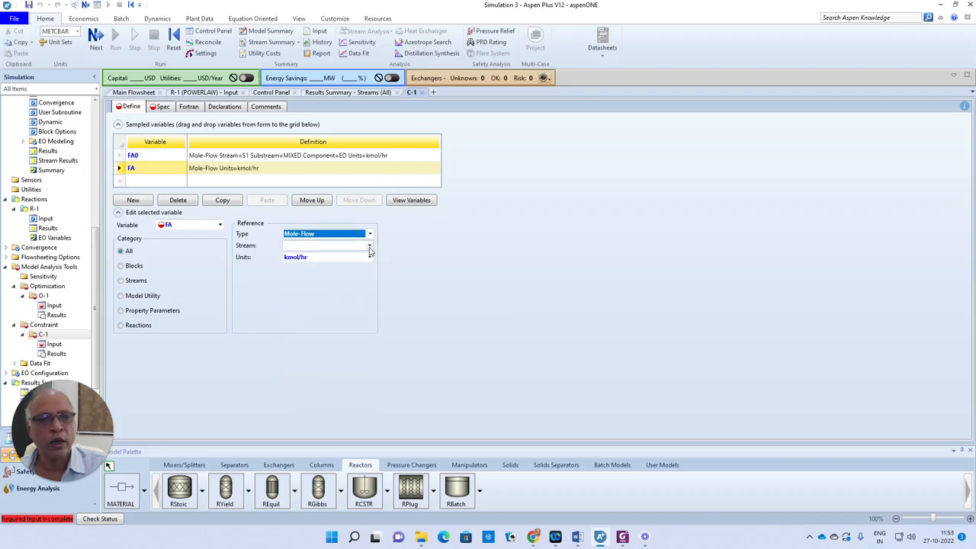
left_click(369, 245)
left_click(293, 277)
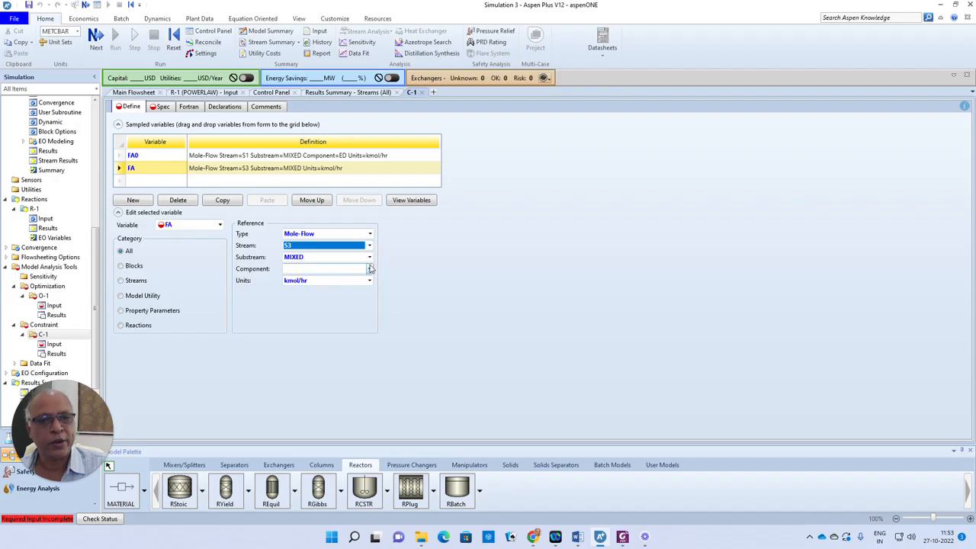
left_click(369, 268)
left_click(303, 291)
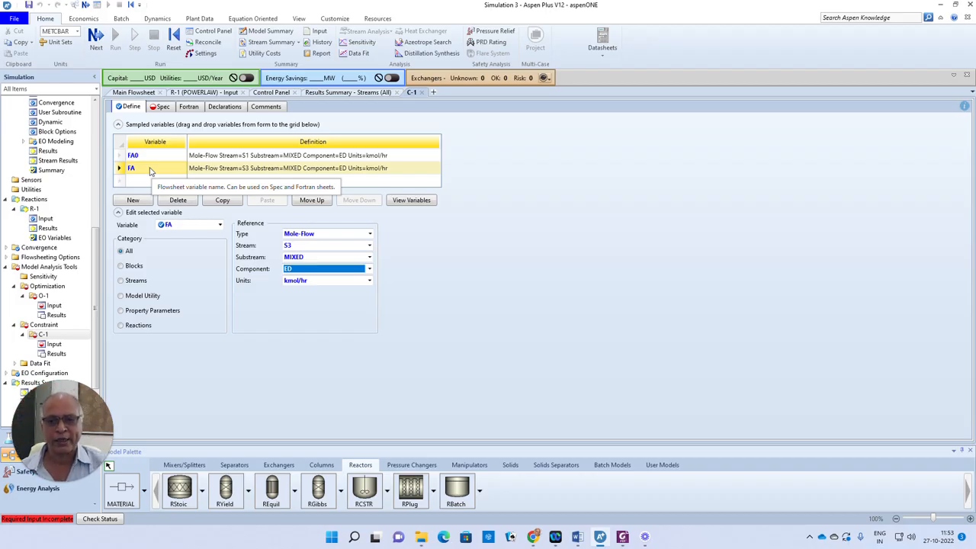
left_click(99, 34)
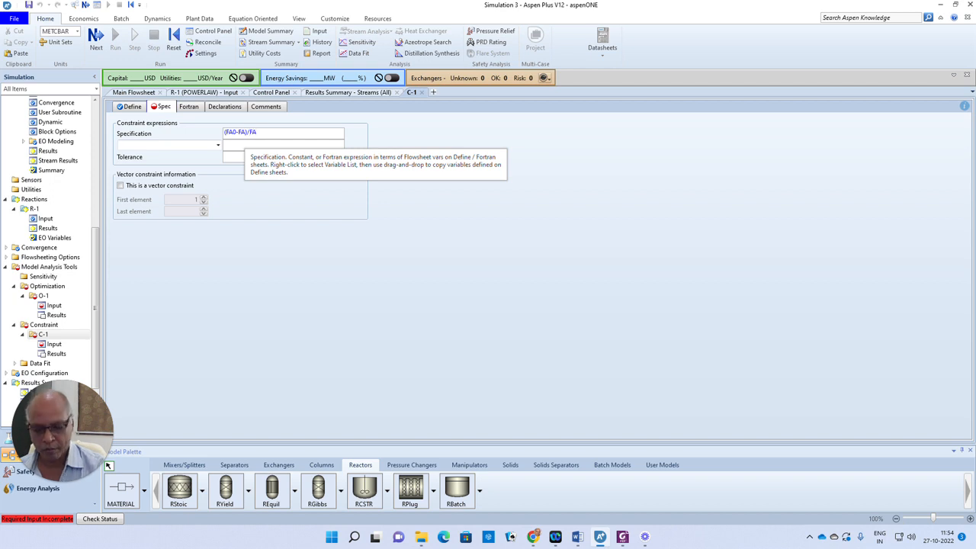
- Make C-1 an Equal-to constraint with value 0.95 and tolerance 0.0001
left_click(218, 149)
left_click(138, 152)
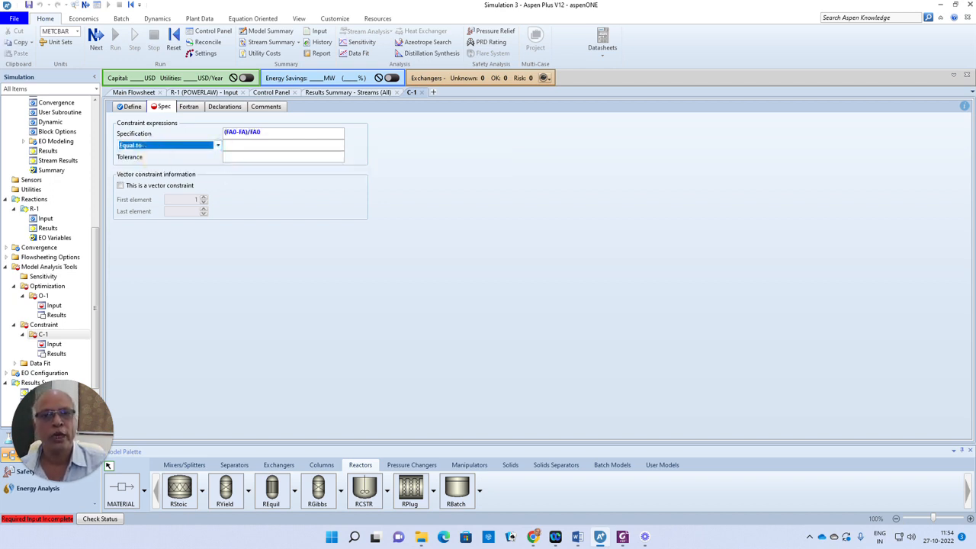
left_click(236, 146)
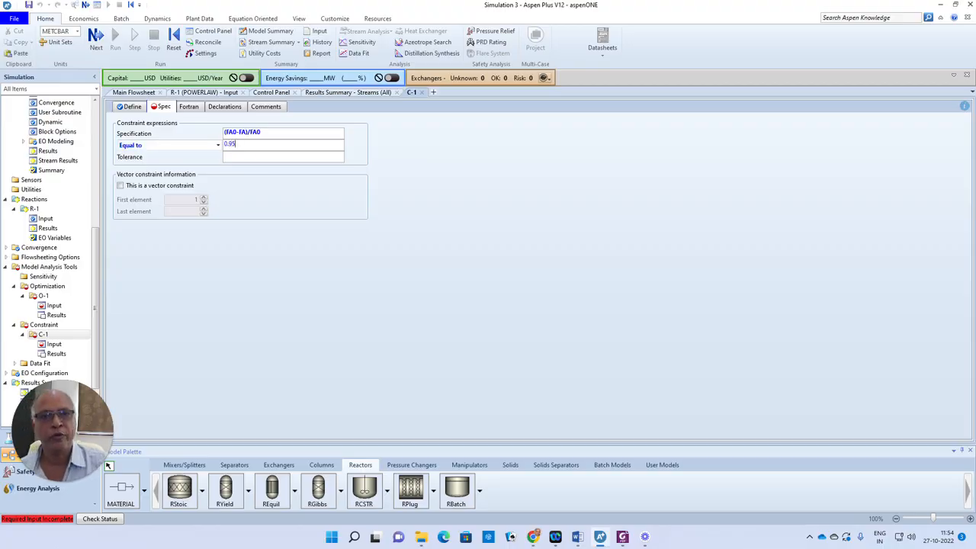
left_click(227, 156)
type("0.0001")
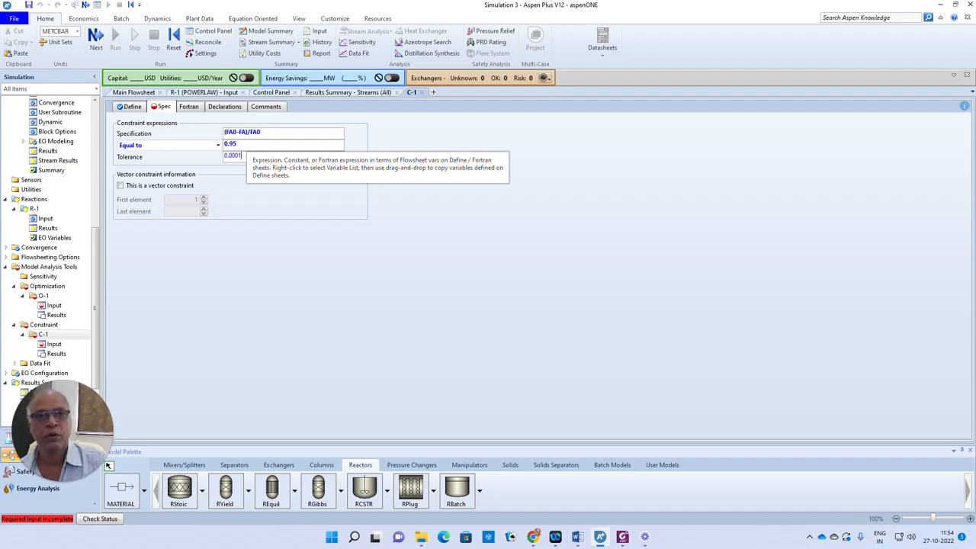
left_click(299, 275)
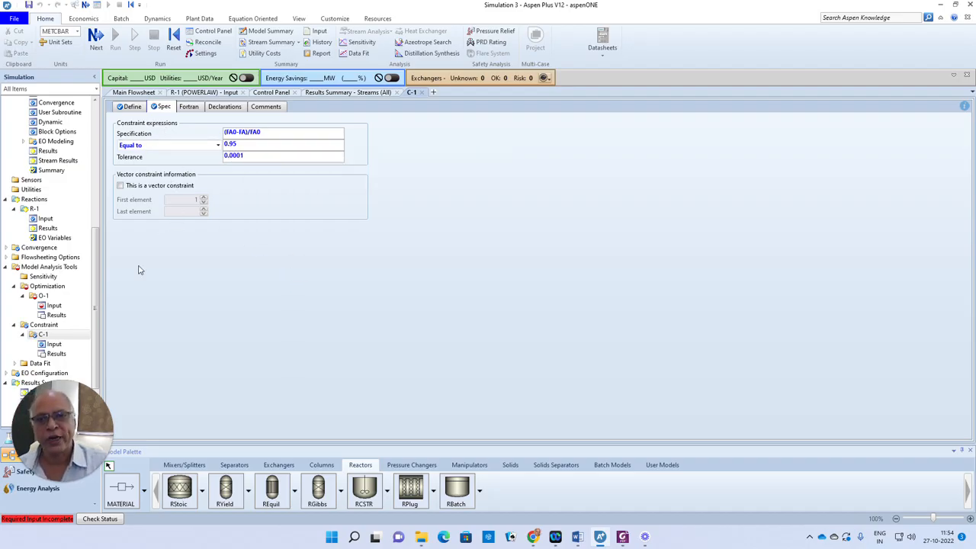
left_click(55, 306)
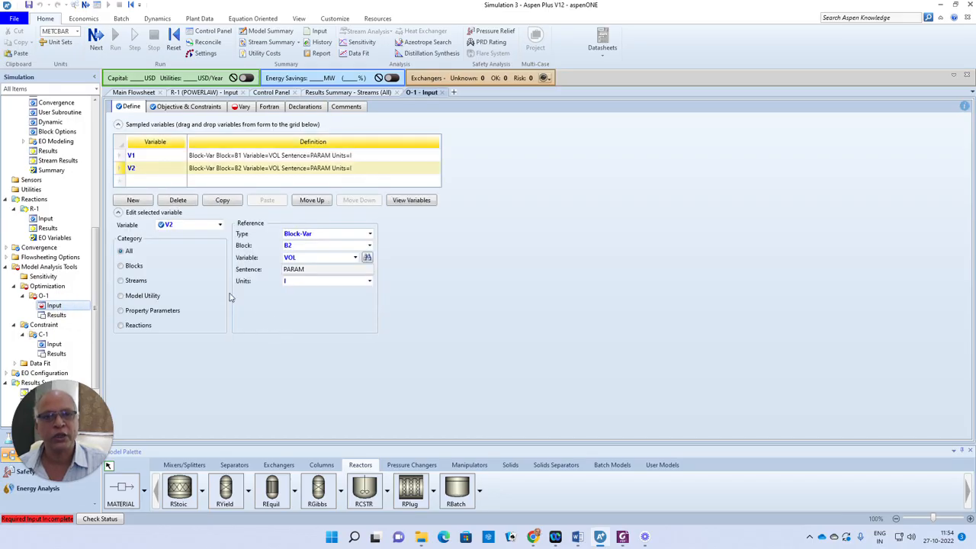
- Move C-1 from Available to Selected constraints on O-1's Objective & Constraints sheet
left_click(186, 107)
left_click(126, 192)
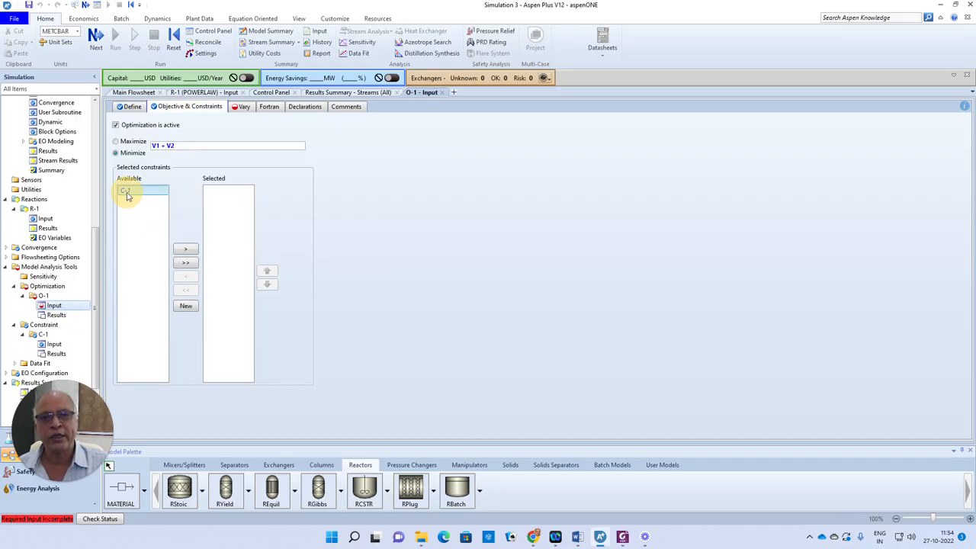
left_click(186, 250)
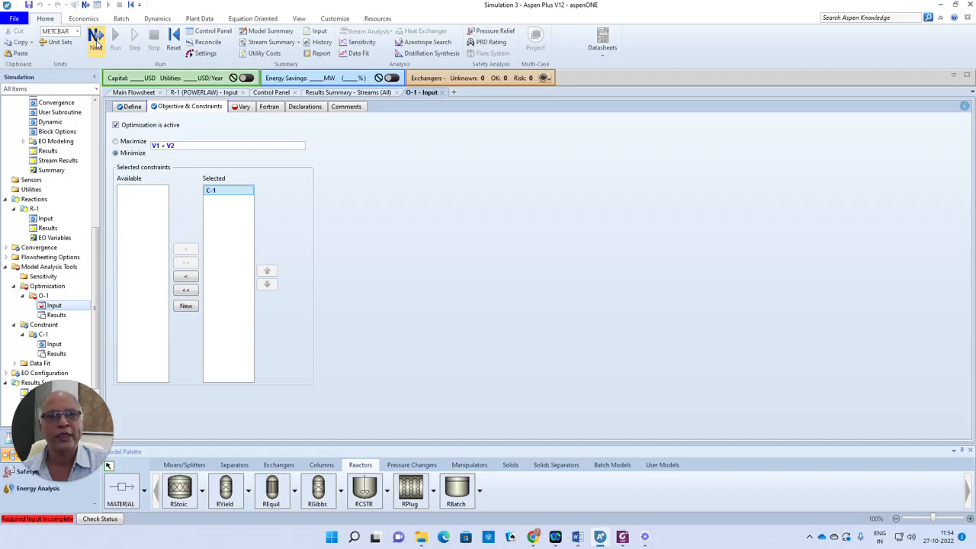
- Add a Block-Var manipulated variable for B1's VOL with lower limit 10 and upper 1000
left_click(95, 42)
left_click(147, 176)
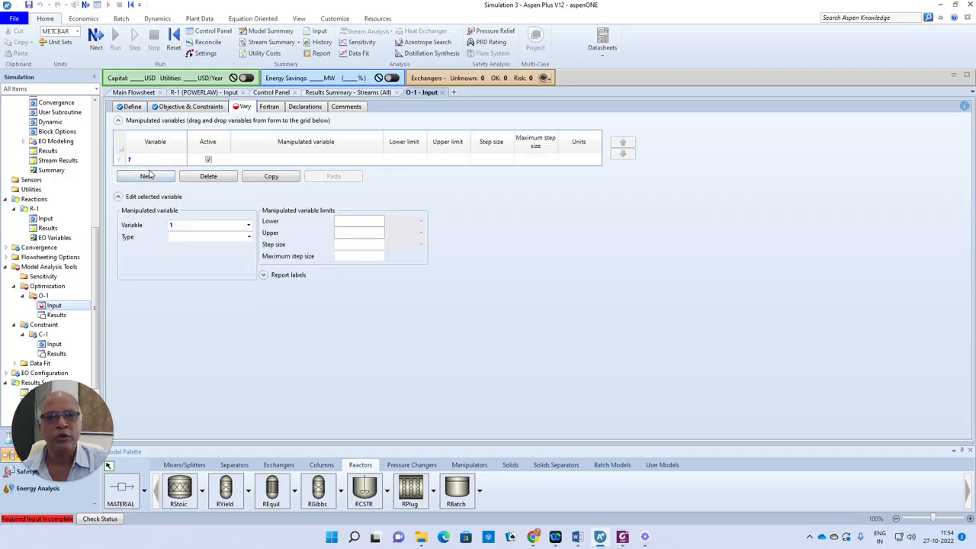
left_click(248, 238)
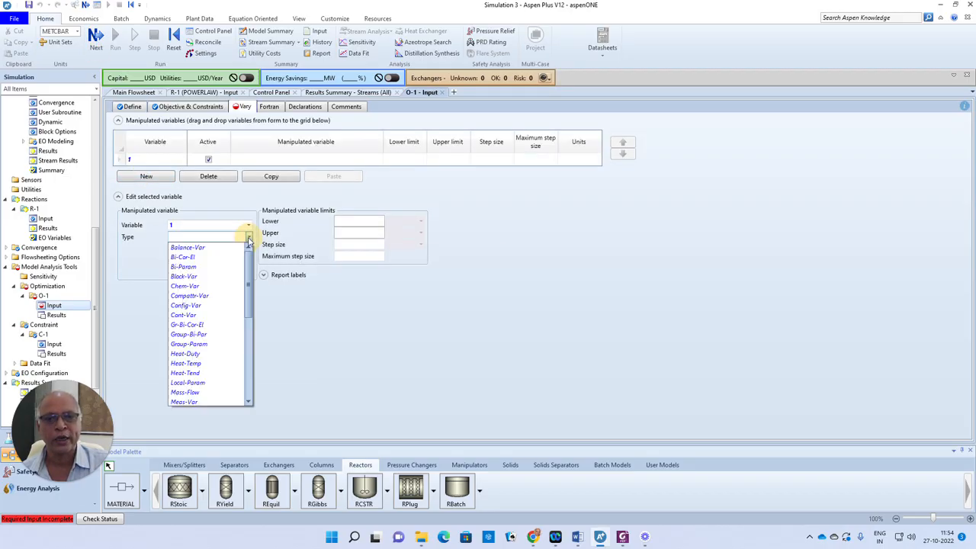
left_click(206, 277)
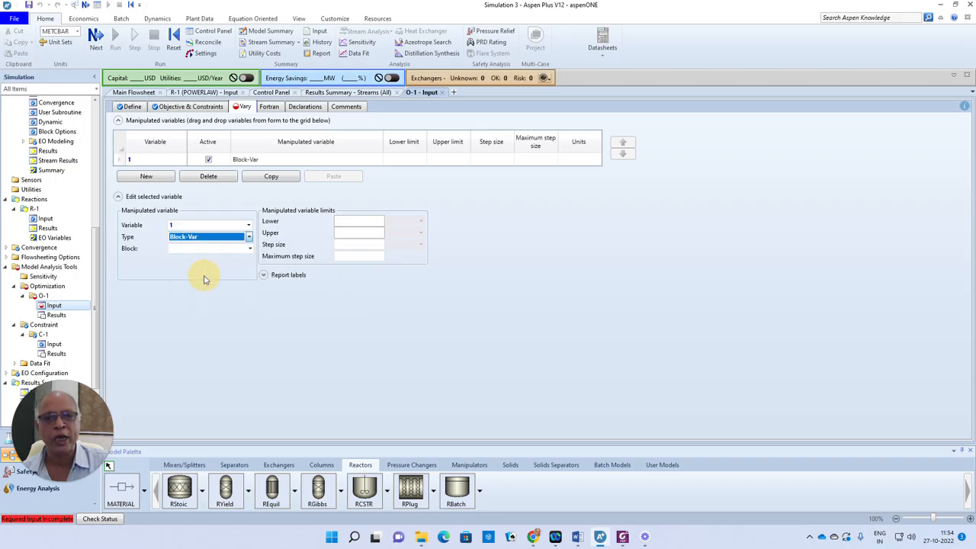
left_click(249, 248)
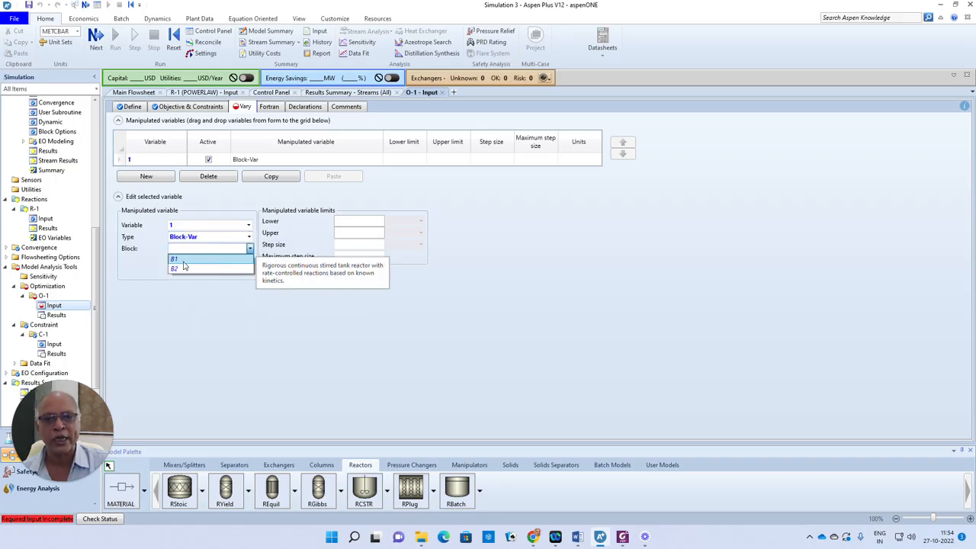
left_click(183, 261)
left_click(236, 261)
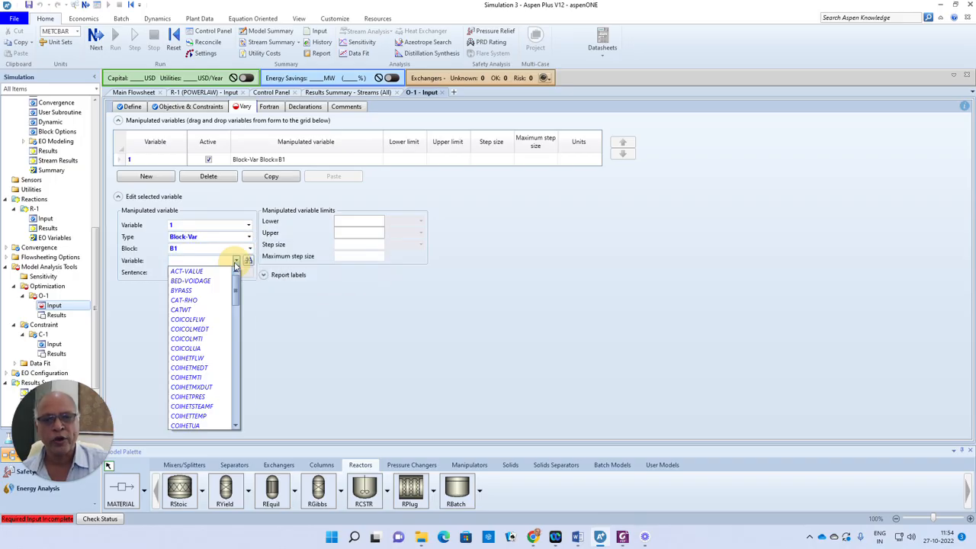
left_click_drag(236, 294, 238, 412)
left_click(207, 415)
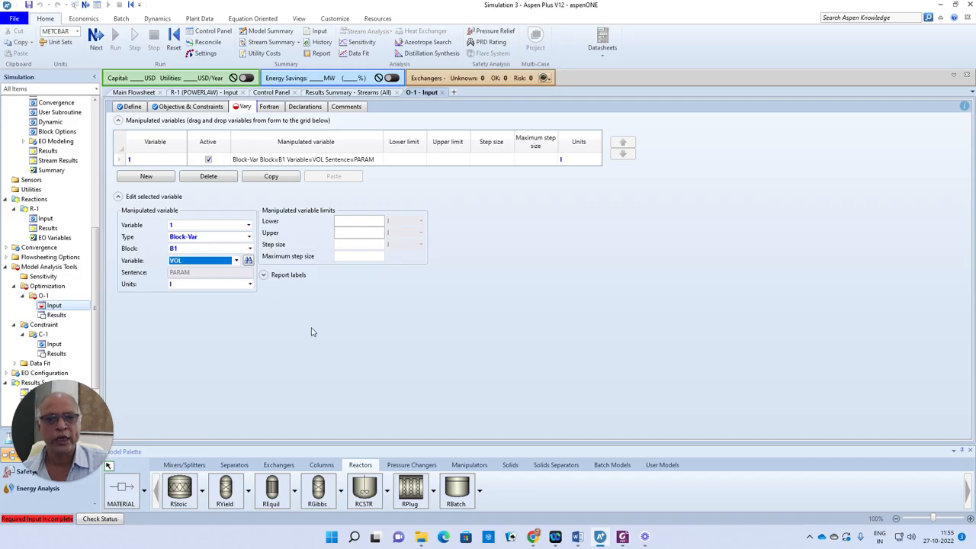
left_click(355, 220)
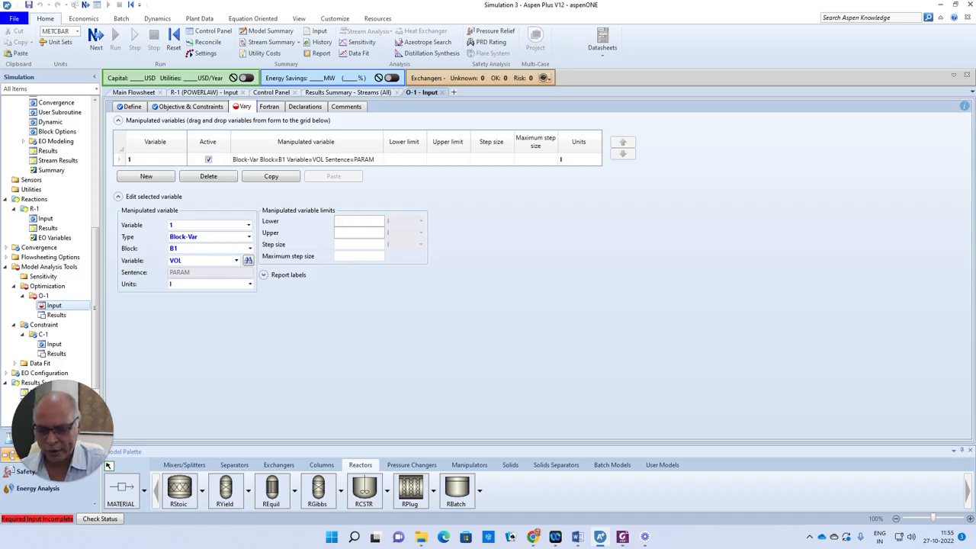
key("Return")
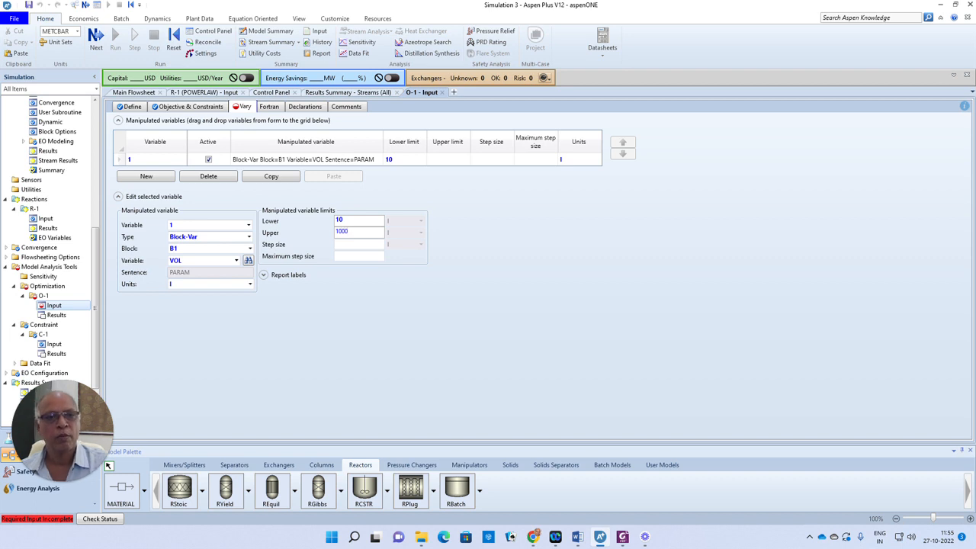
left_click(359, 303)
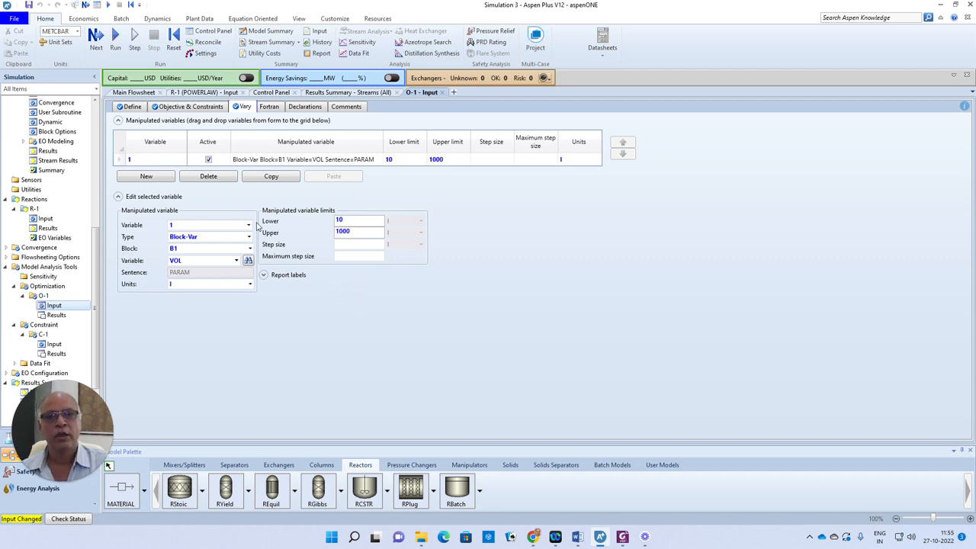
- Add manipulated variable 2 as Block-Var B2 VOL with lower limit 10 and upper 1000
left_click(147, 176)
left_click(122, 171)
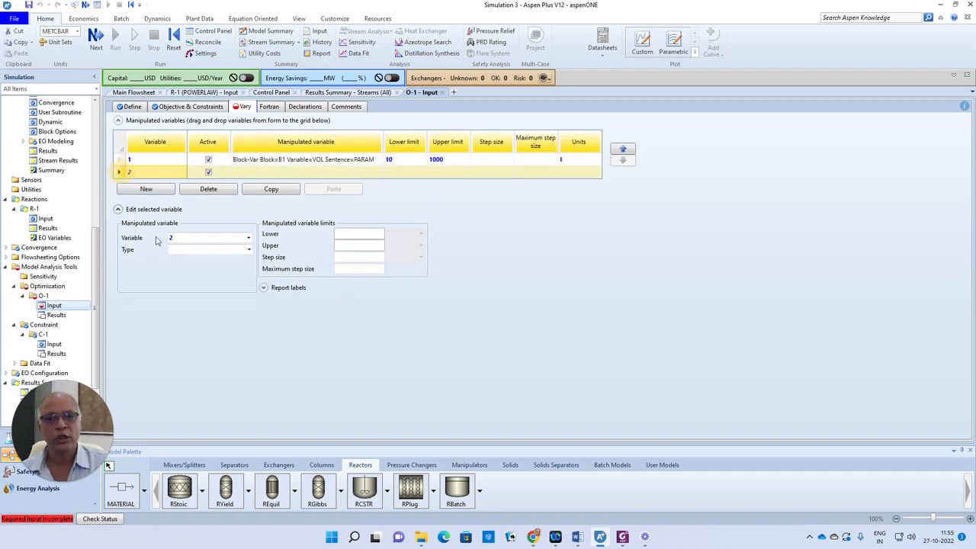
left_click(248, 250)
left_click(195, 279)
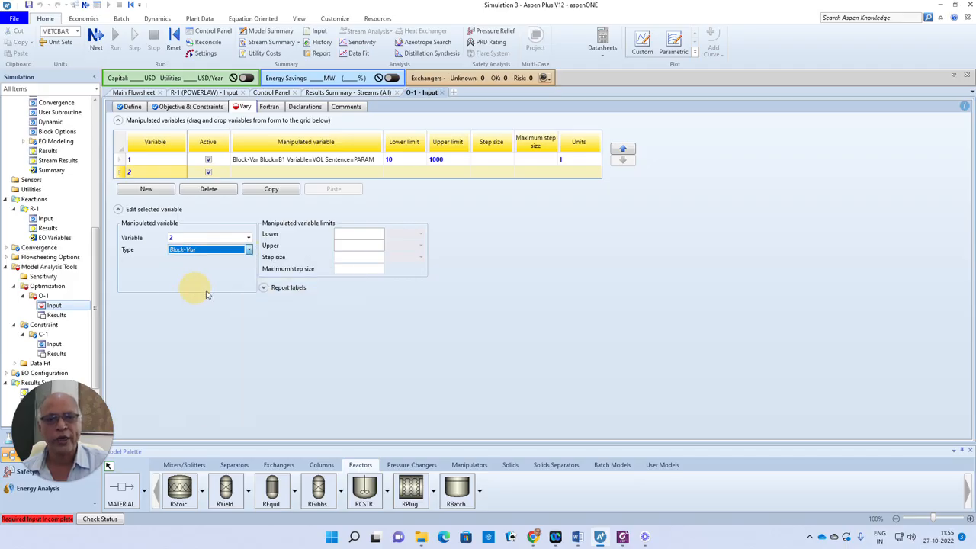
left_click(249, 261)
left_click(236, 280)
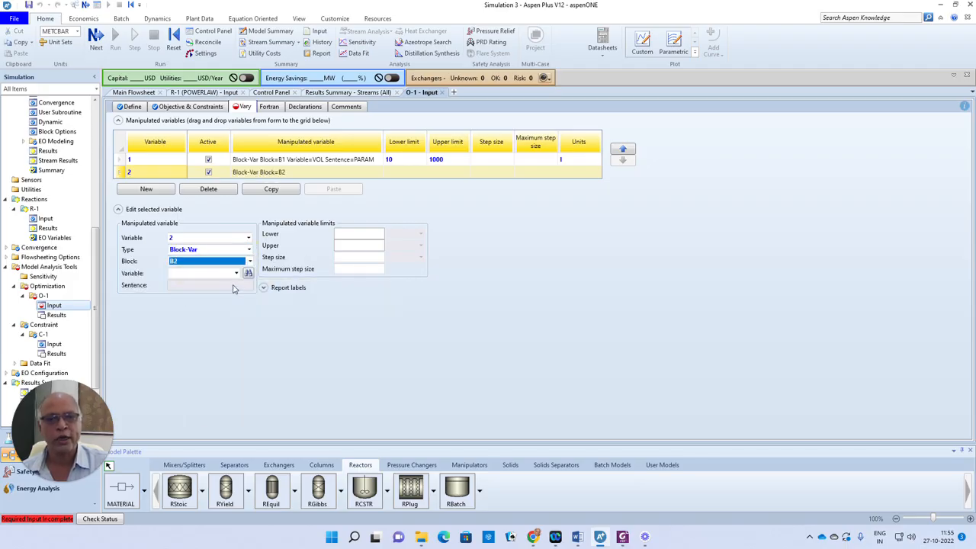
left_click(236, 273)
left_click_drag(236, 312, 246, 437)
left_click(177, 418)
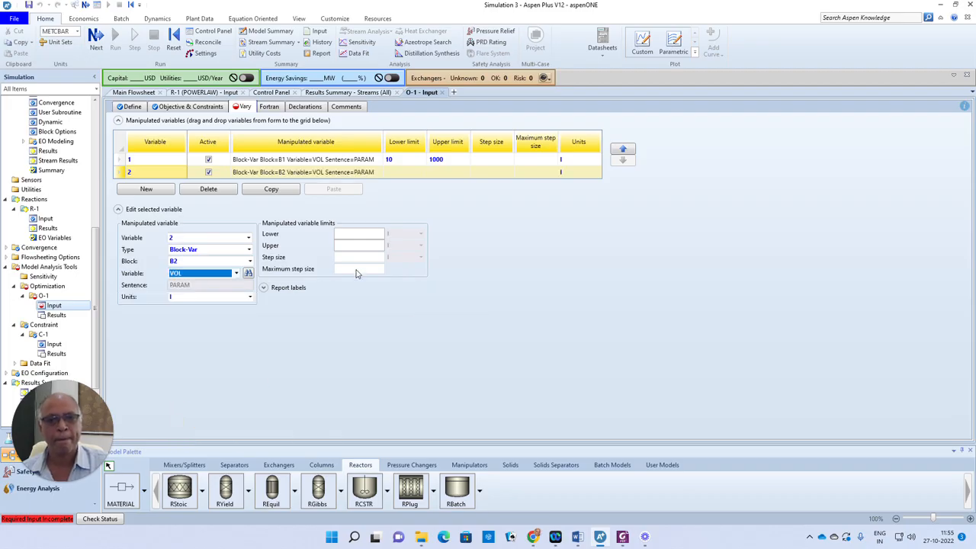
left_click(351, 234)
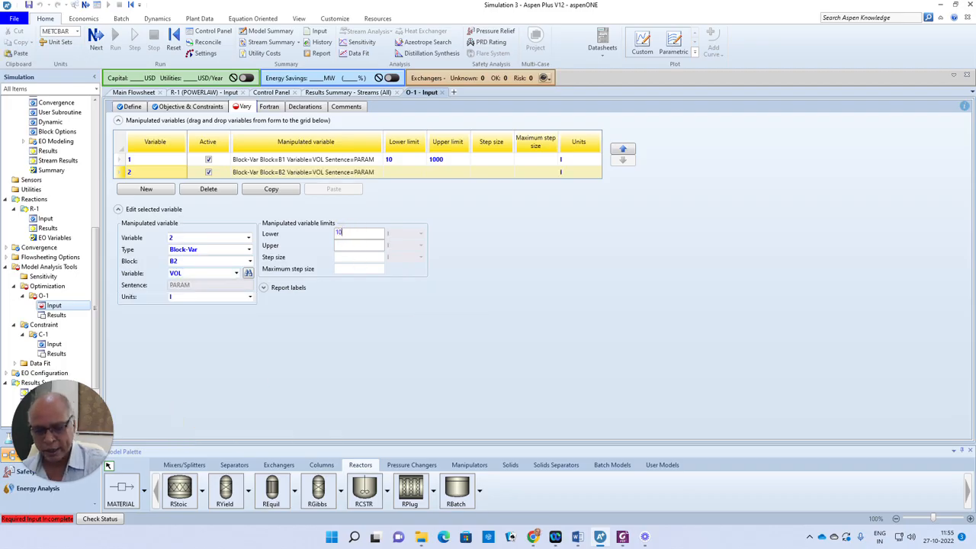
key("Tab")
type("1")
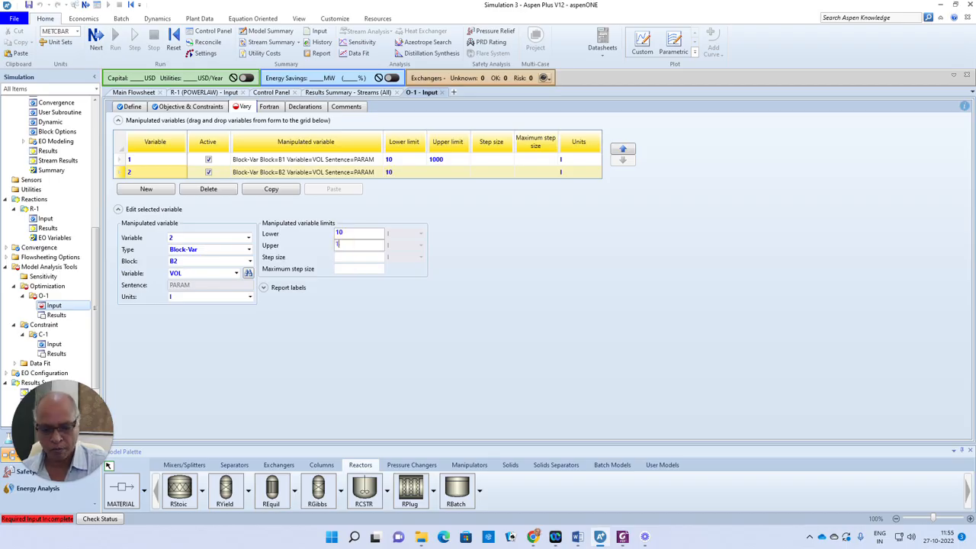
left_click(350, 332)
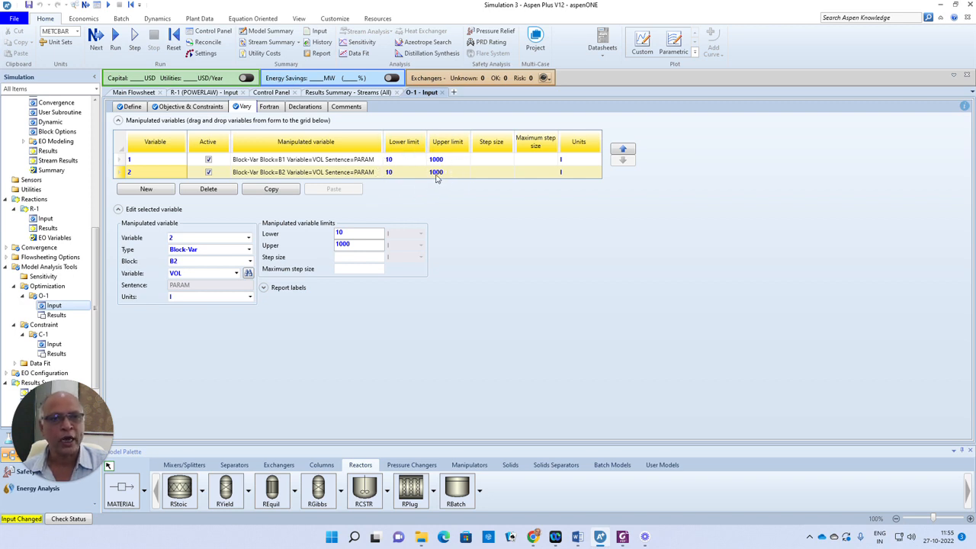
- Run the simulation and view C-1 results, where FA ends at 0.155224 kmol/hr
left_click(97, 36)
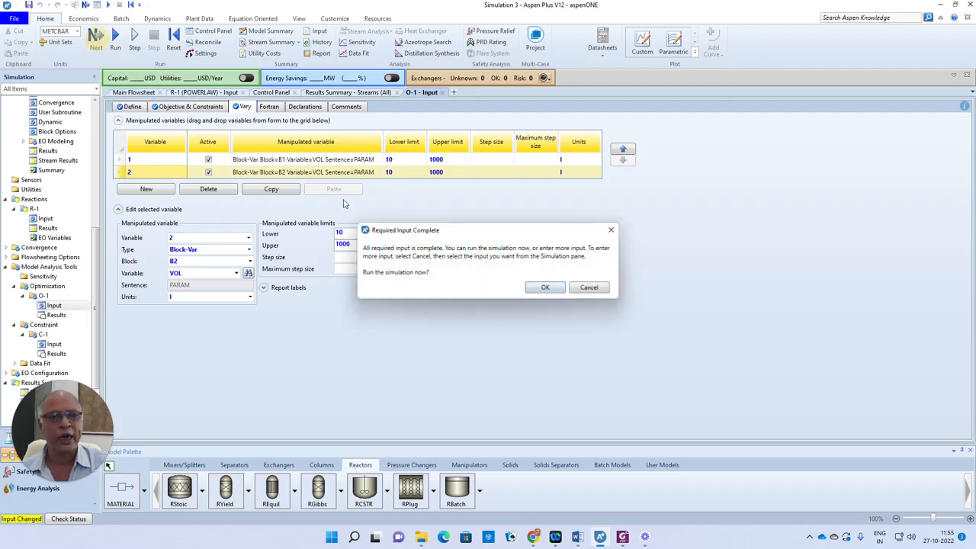
left_click(544, 287)
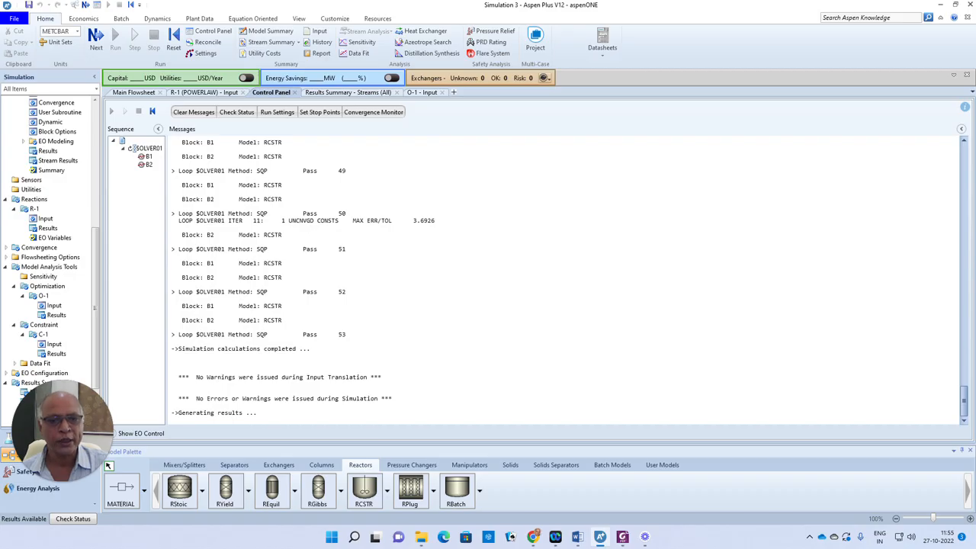
double_click(264, 334)
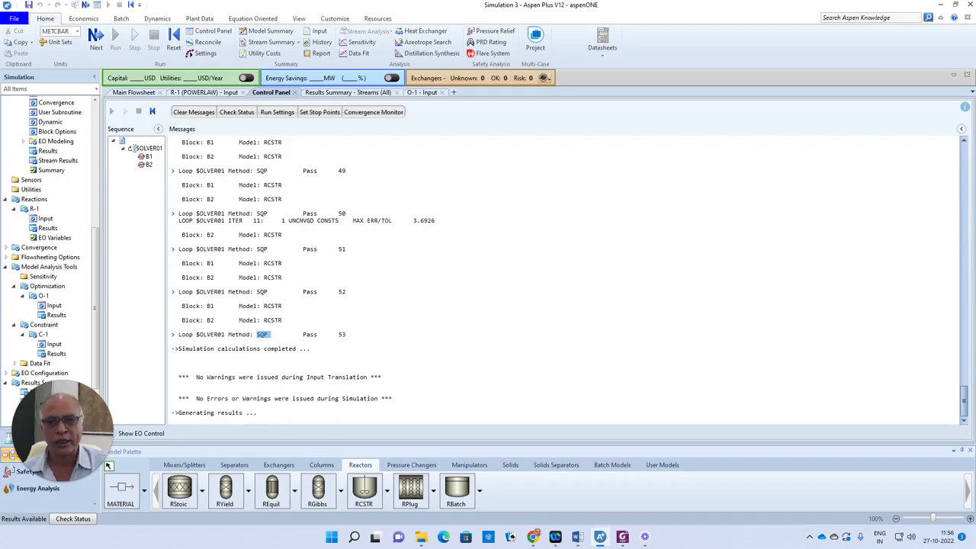
left_click(56, 354)
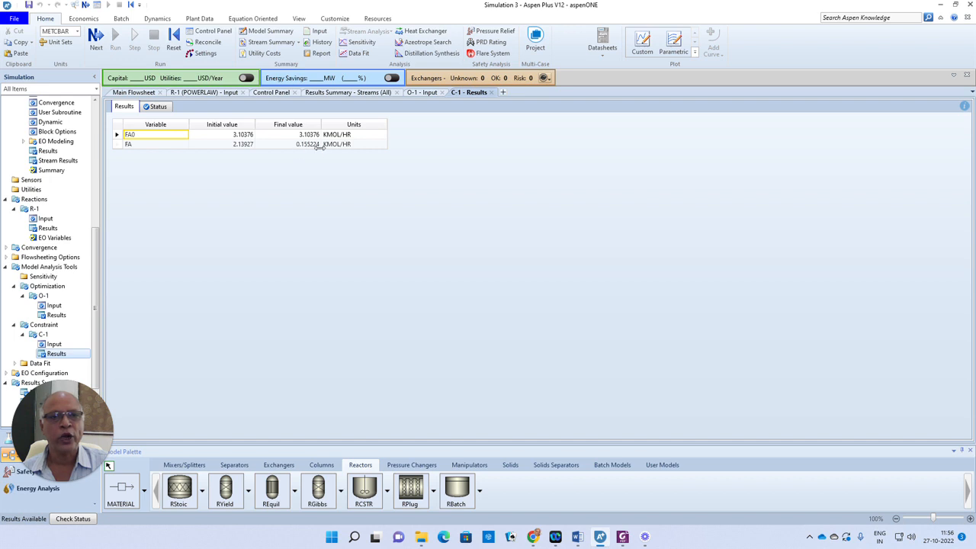
mouse_move(624, 539)
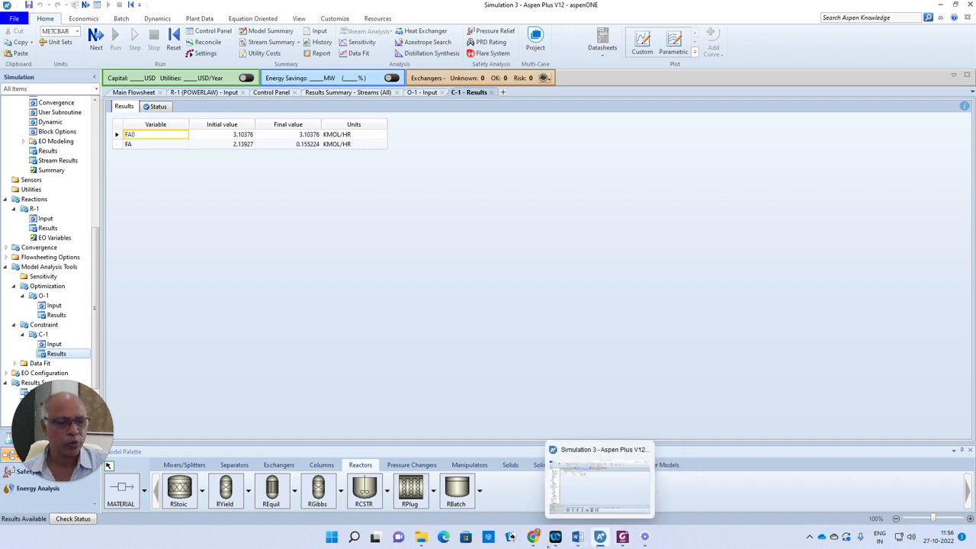
- Launch Calculator and compute 3.10376 − 0.155224 = 2.948536
left_click(356, 537)
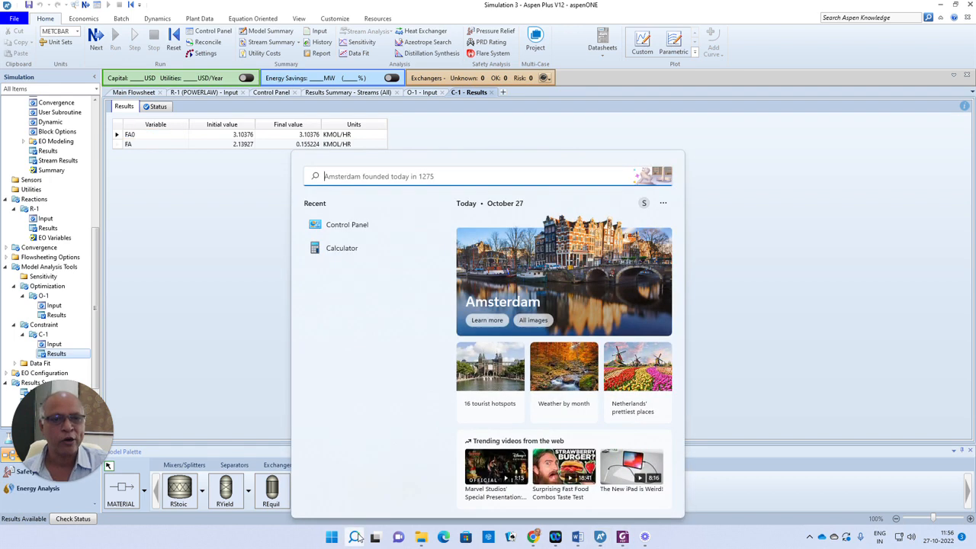
left_click(347, 247)
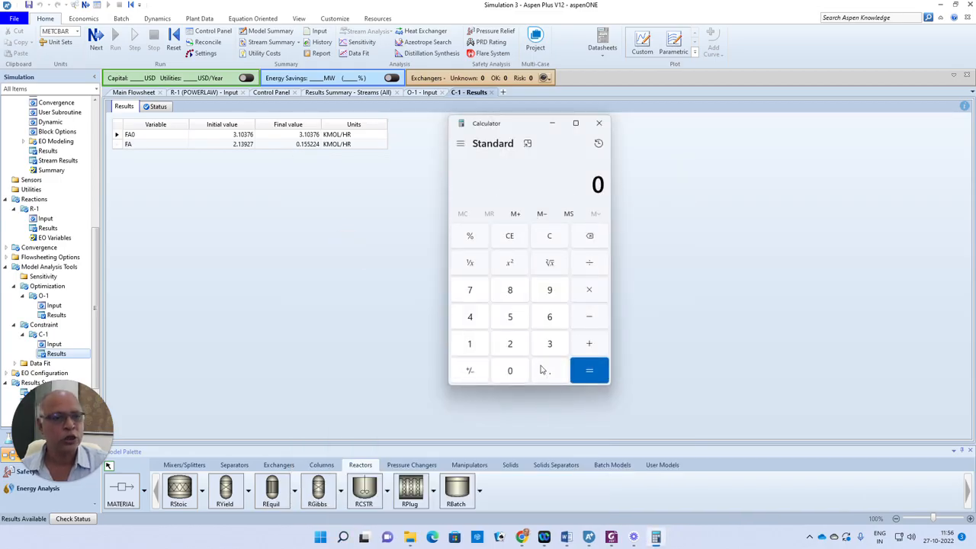
left_click(547, 343)
left_click(553, 373)
left_click(469, 343)
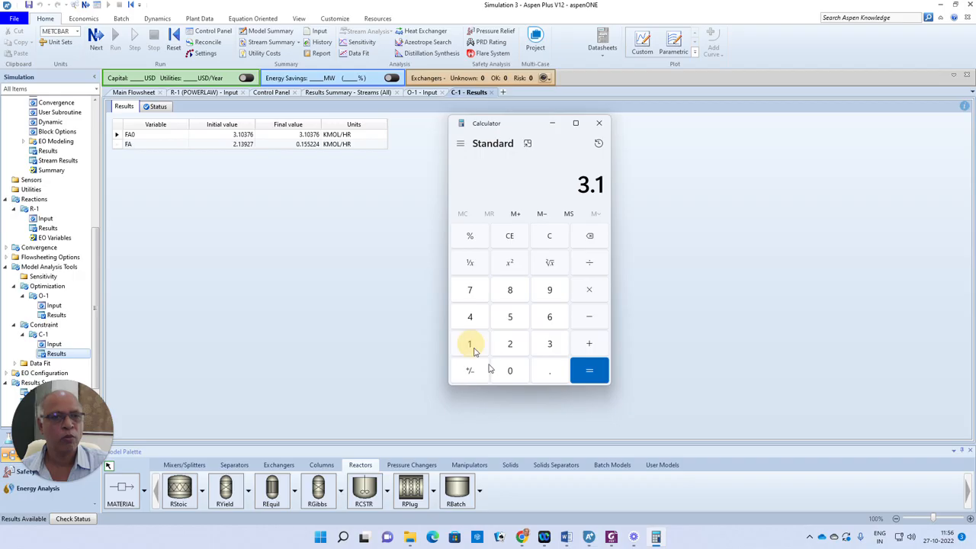
left_click(509, 371)
left_click(549, 343)
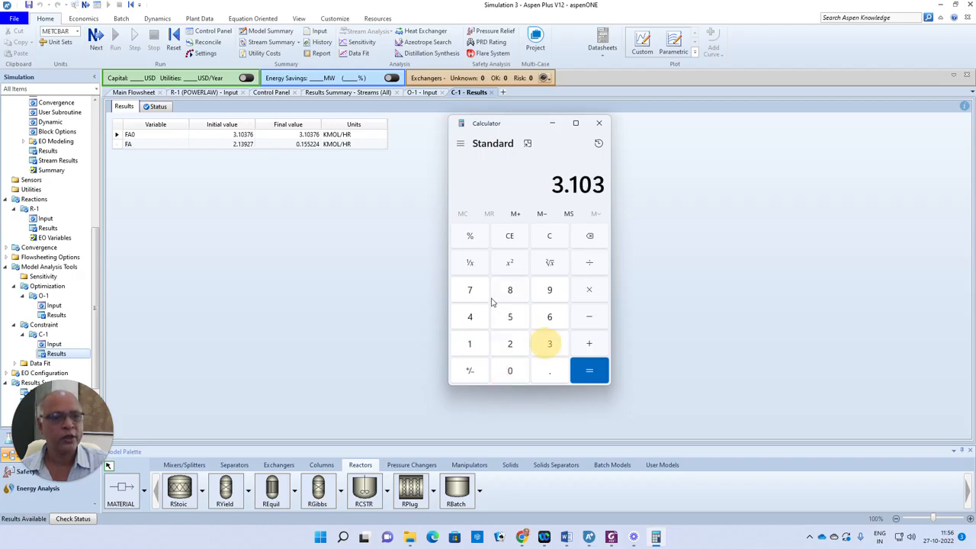
left_click(470, 289)
left_click(549, 317)
left_click(589, 318)
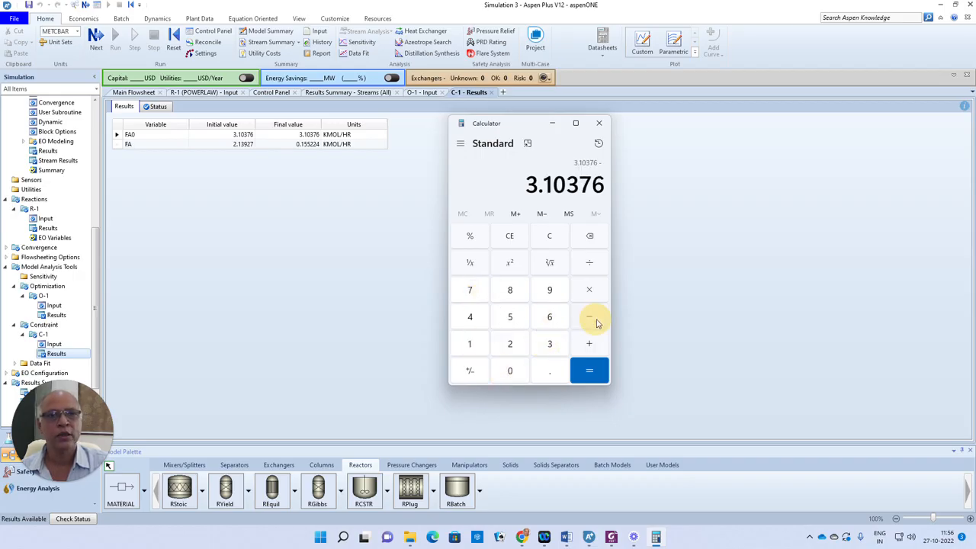
left_click(555, 374)
left_click(470, 343)
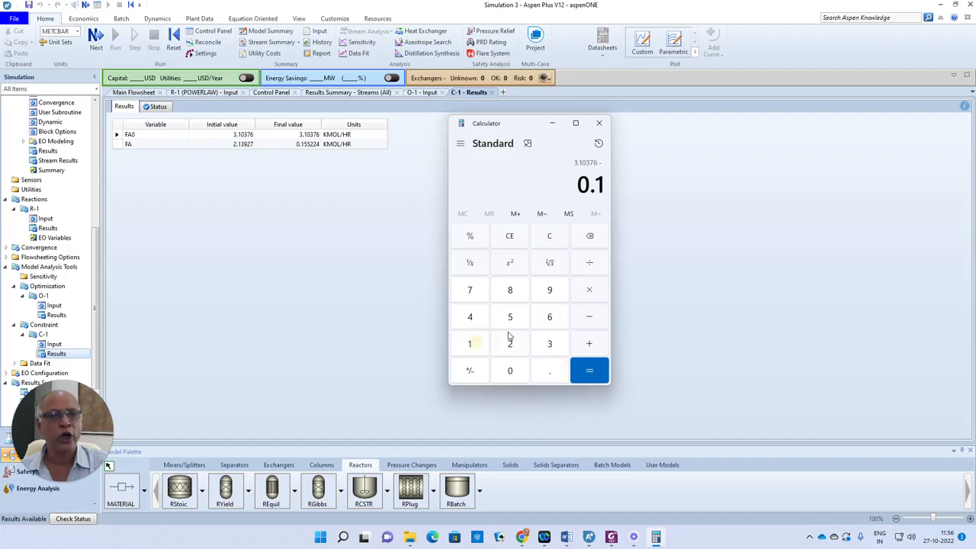
left_click(510, 321)
left_click(510, 321)
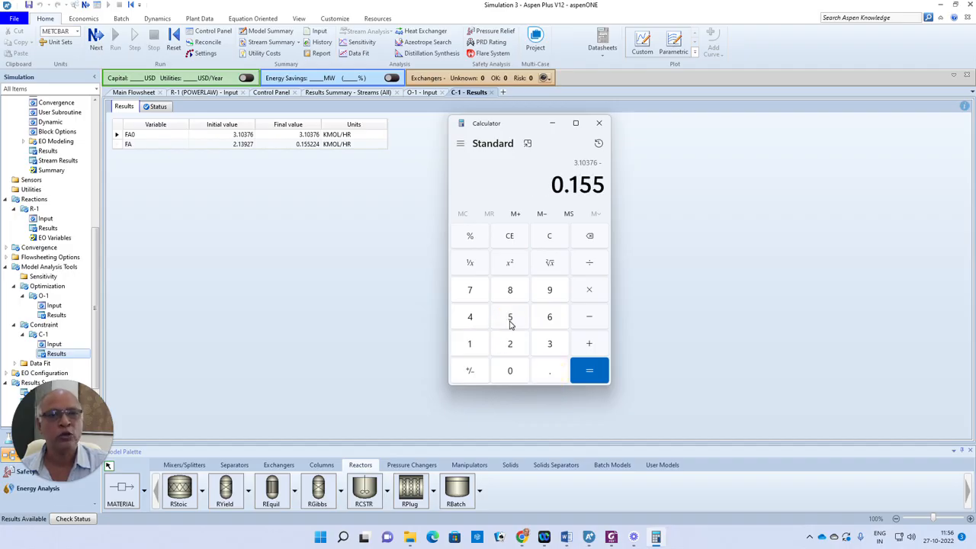
left_click(511, 345)
left_click(510, 344)
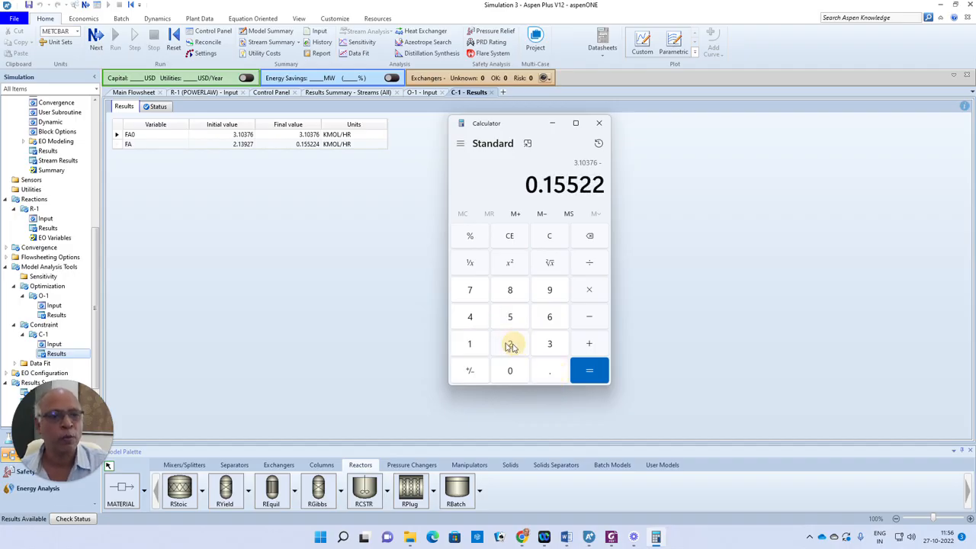
left_click(469, 317)
left_click(589, 371)
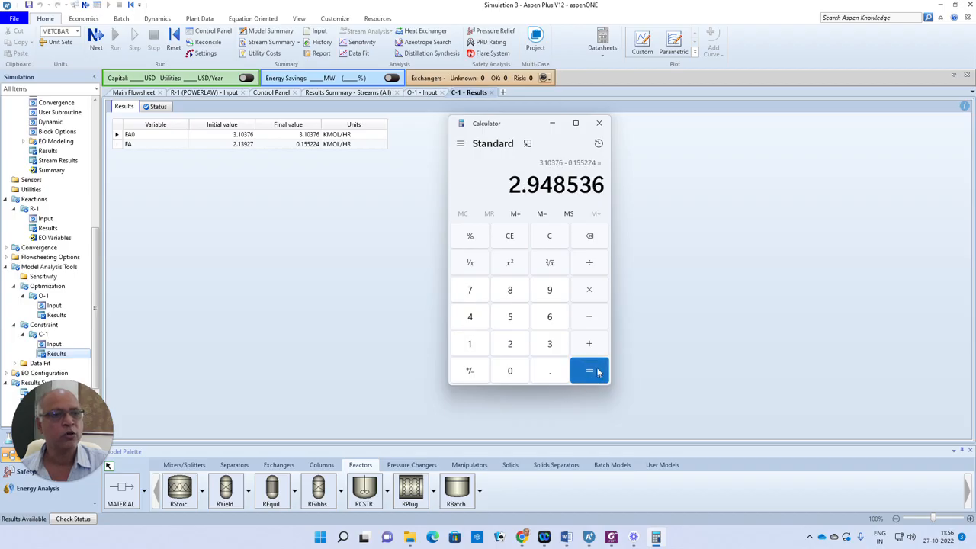
- Divide 2.948536 by 3.10376 to get a conversion of about 0.95, then return to Aspen Plus
left_click(590, 263)
left_click(549, 343)
left_click(549, 370)
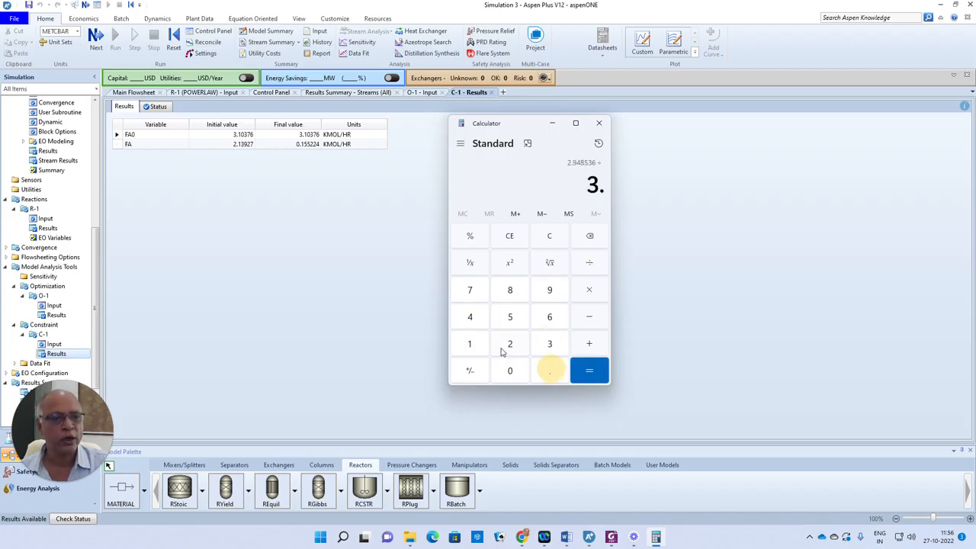
left_click(470, 344)
left_click(511, 377)
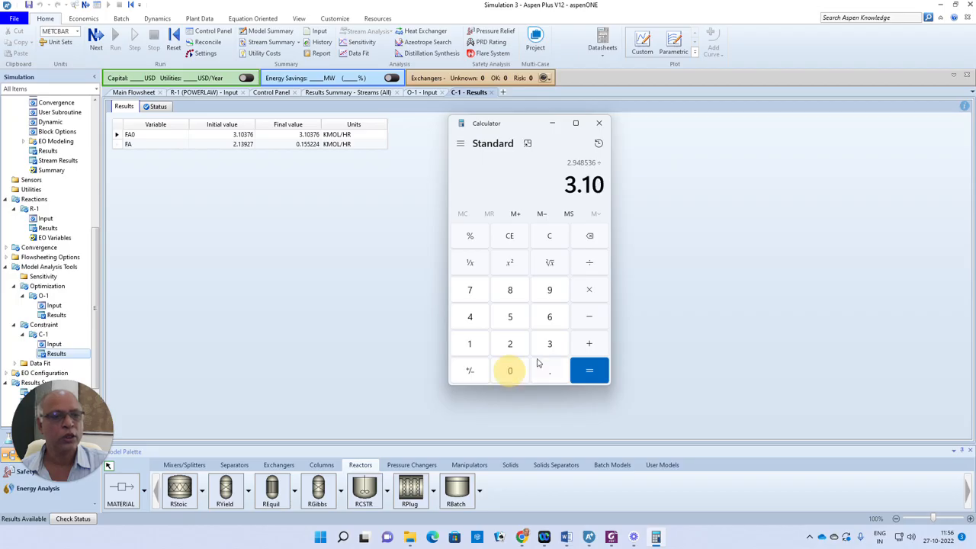
left_click(552, 345)
left_click(476, 296)
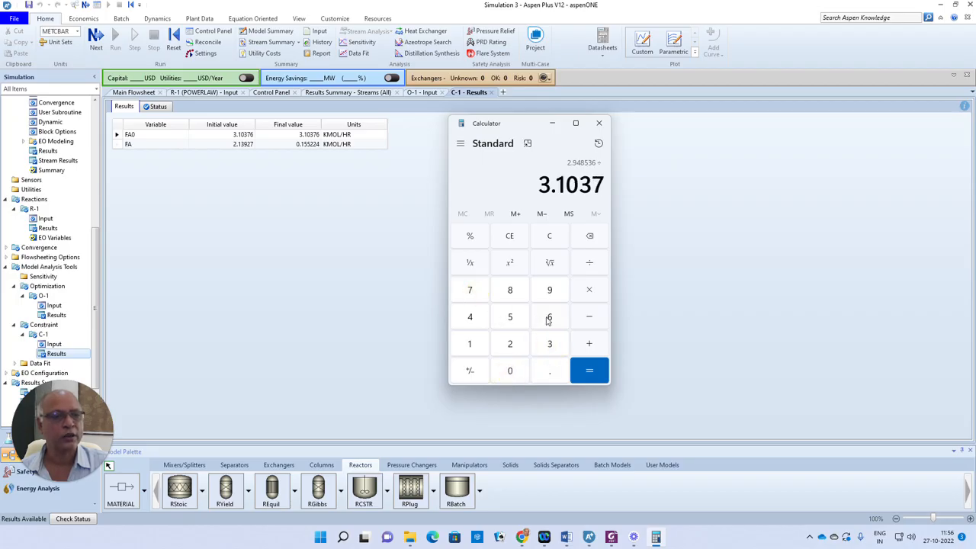
left_click(548, 319)
left_click(587, 371)
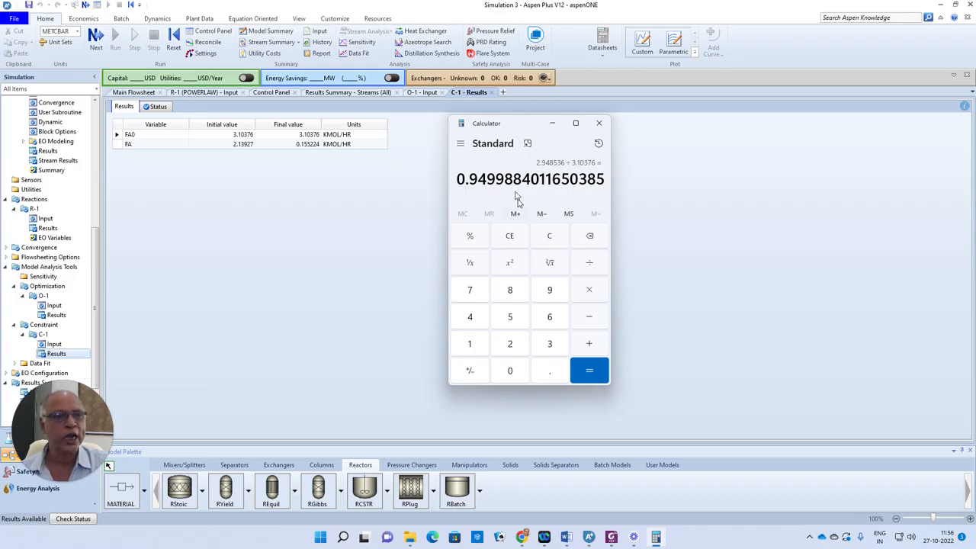
left_click(58, 318)
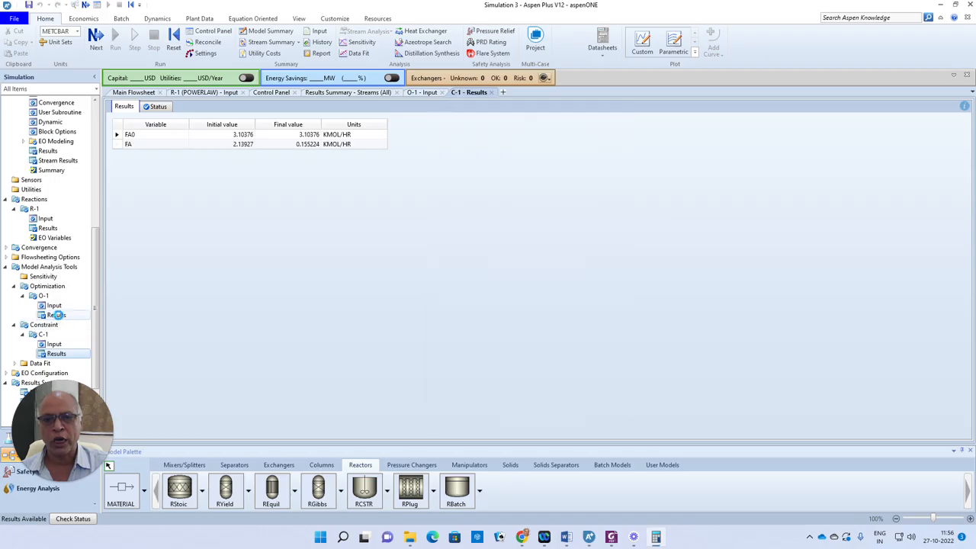
- Open O-1 Results showing V1 239.114 L, V2 274.625 L, total 513.74 L
left_click(57, 315)
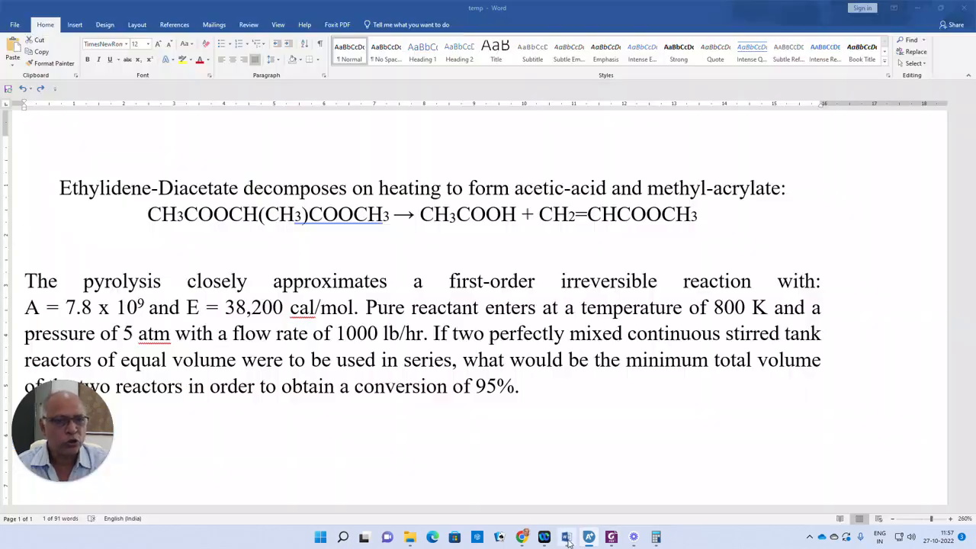
left_click(566, 537)
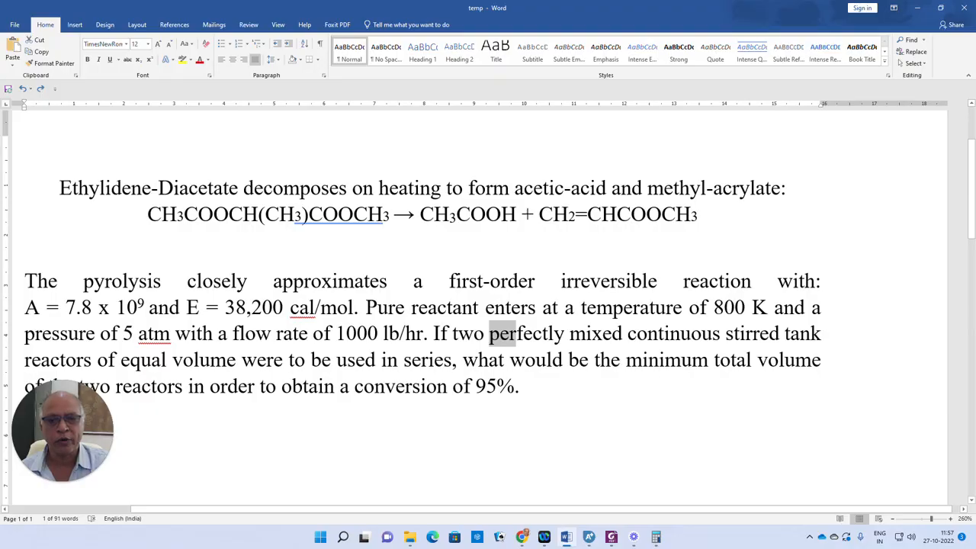
left_click_drag(122, 361, 256, 360)
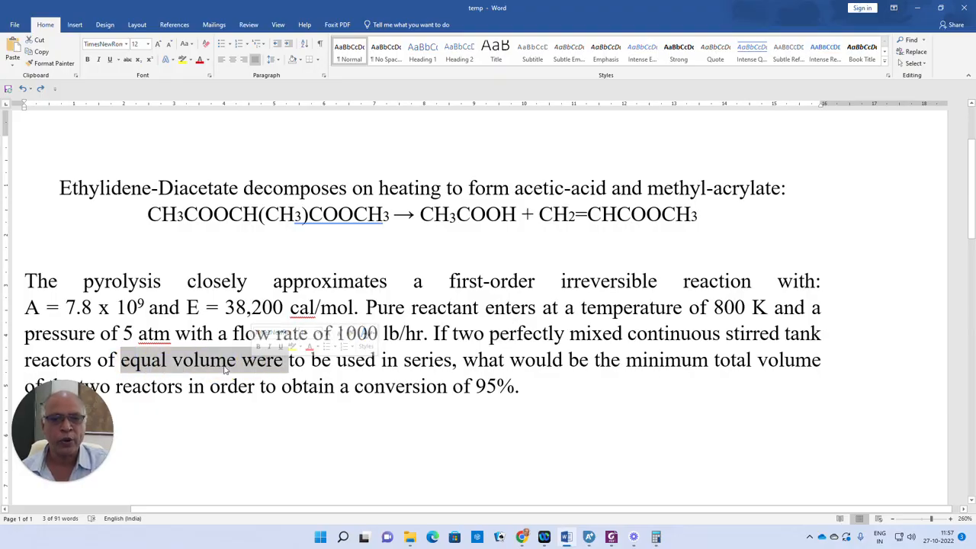
left_click(589, 537)
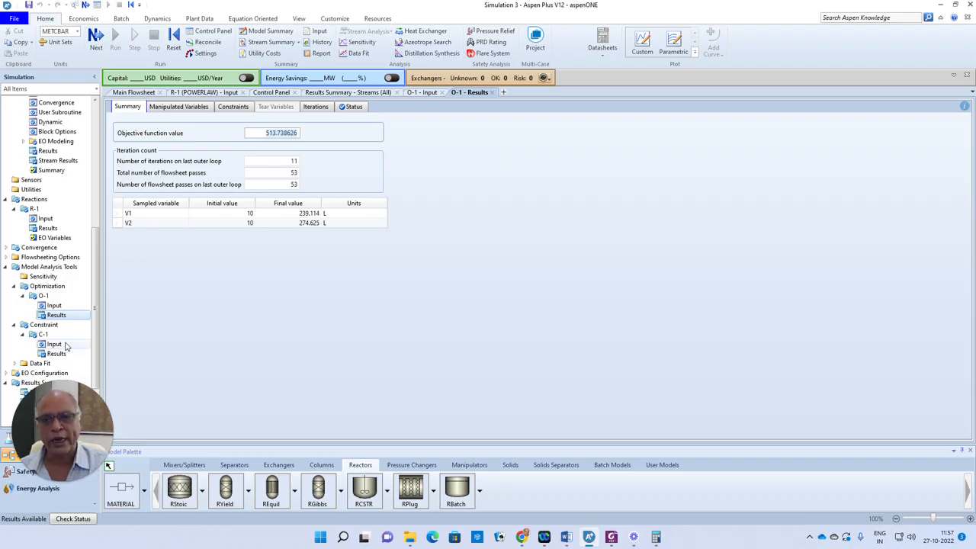
- Create constraint C-2 and define VO1 as block B1's reactor volume VOL
left_click(45, 325)
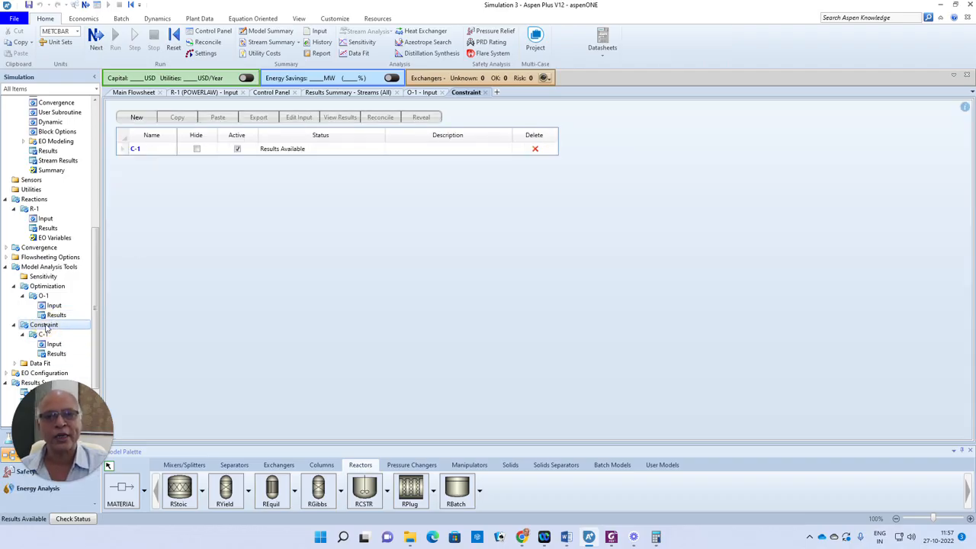
left_click(136, 118)
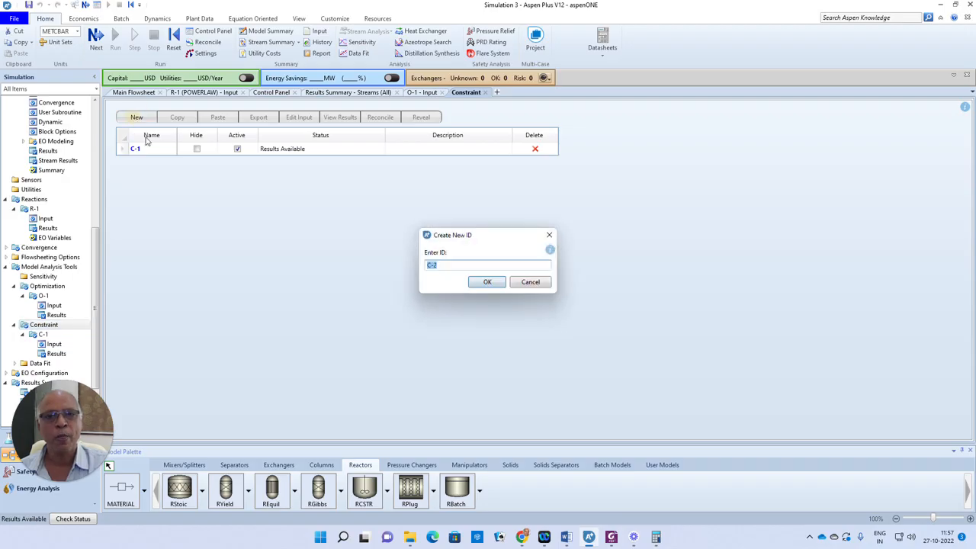
left_click(484, 282)
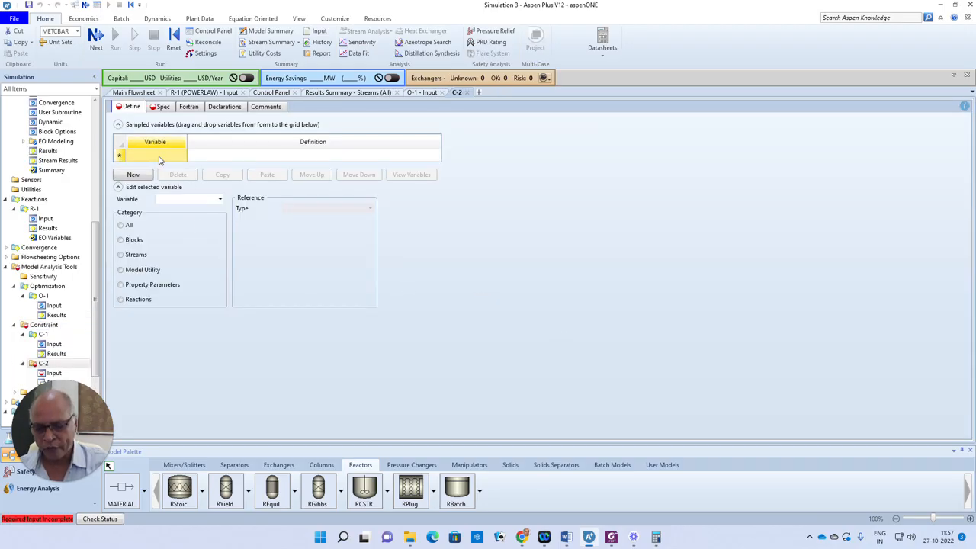
type("VO1")
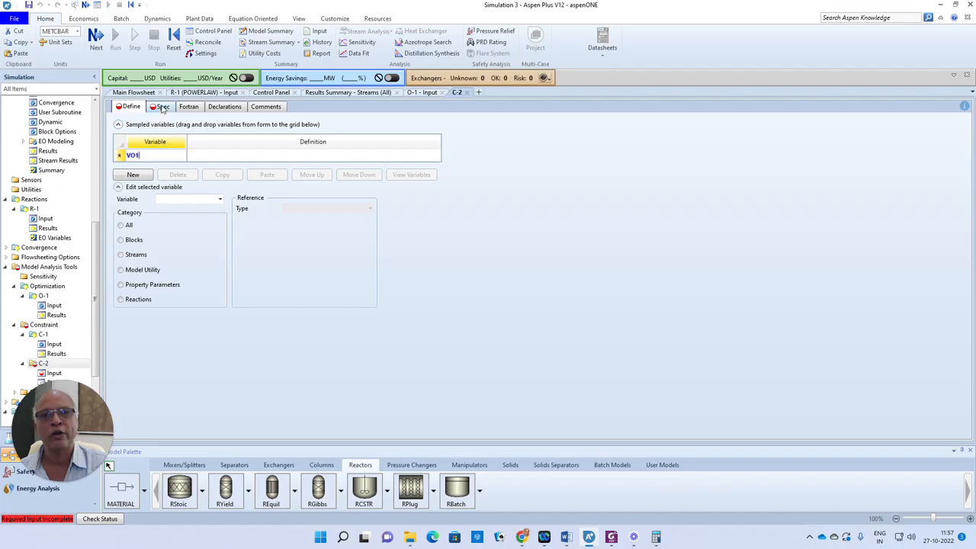
left_click(120, 156)
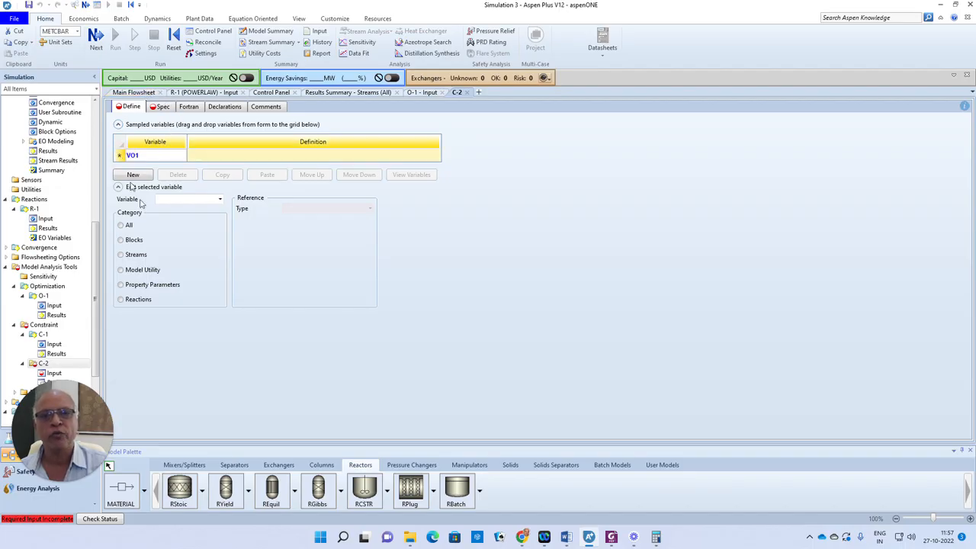
left_click(129, 248)
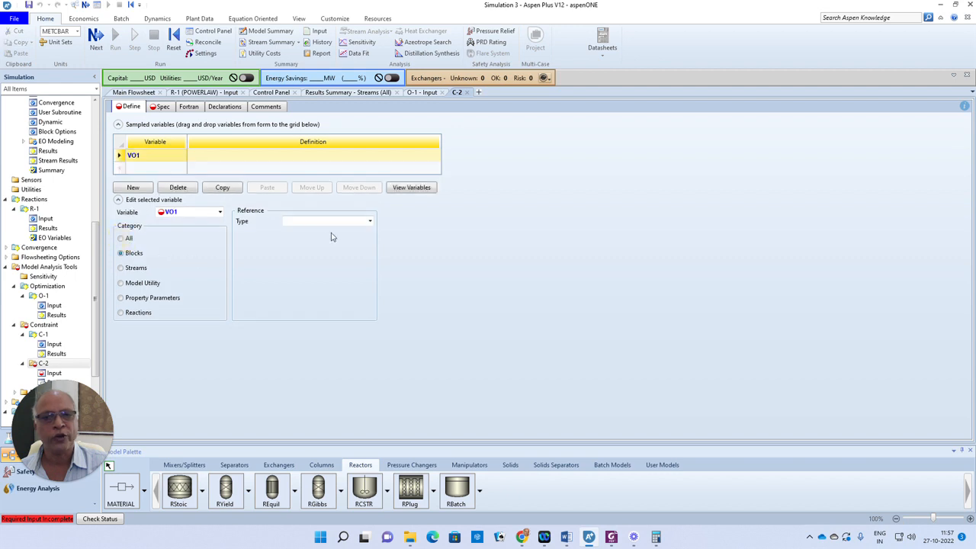
left_click(370, 221)
left_click(310, 234)
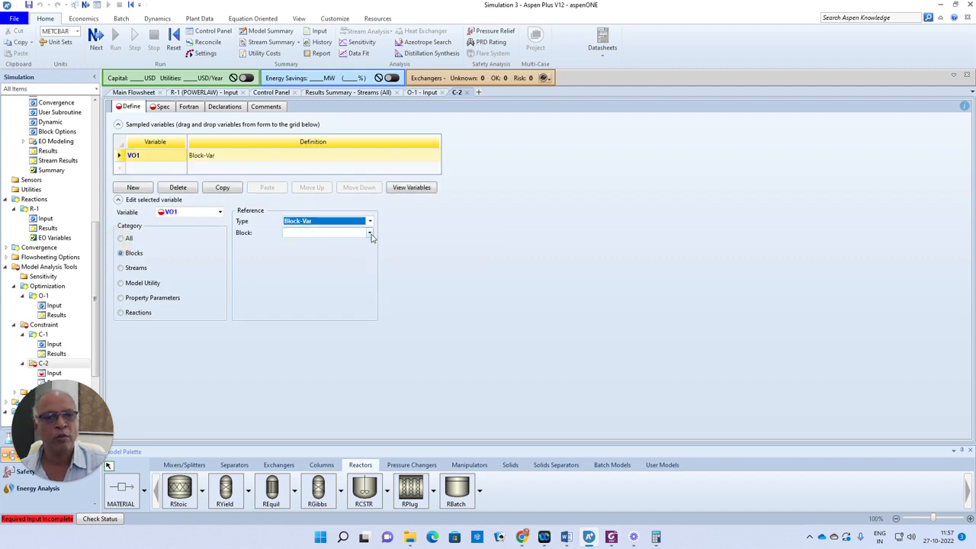
left_click(370, 233)
left_click(303, 245)
left_click(355, 245)
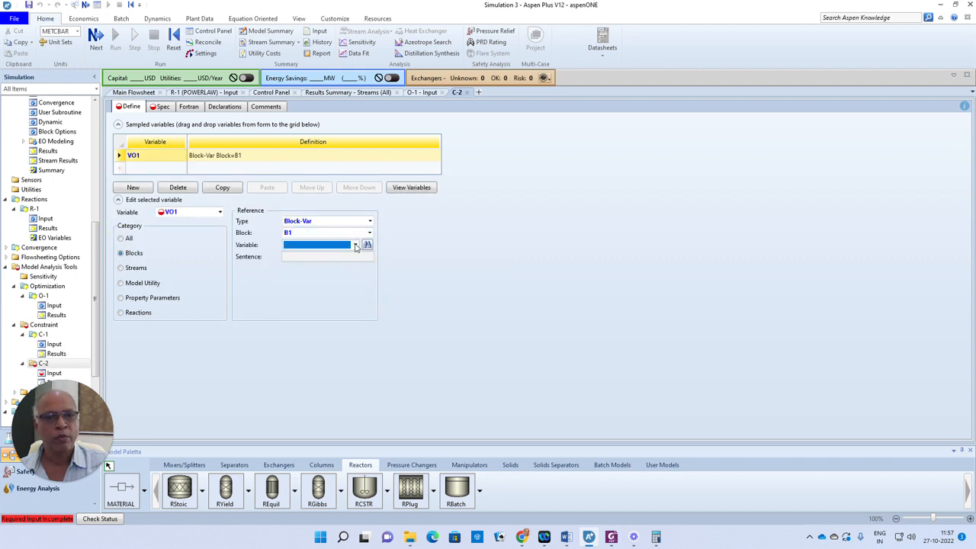
left_click_drag(353, 266, 357, 413)
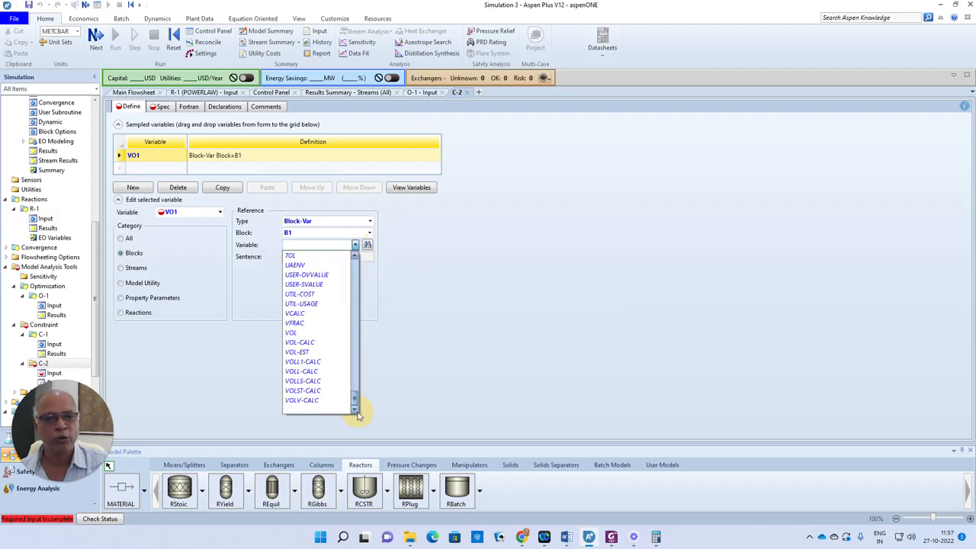
left_click(297, 337)
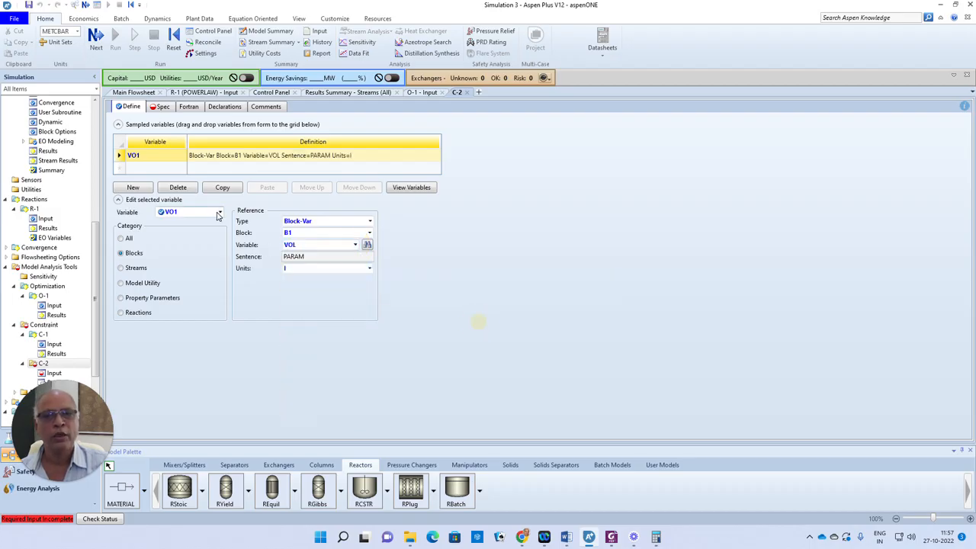
- Add a second sampled variable VO2 defined as block B2's reactor volume VOL
left_click(150, 175)
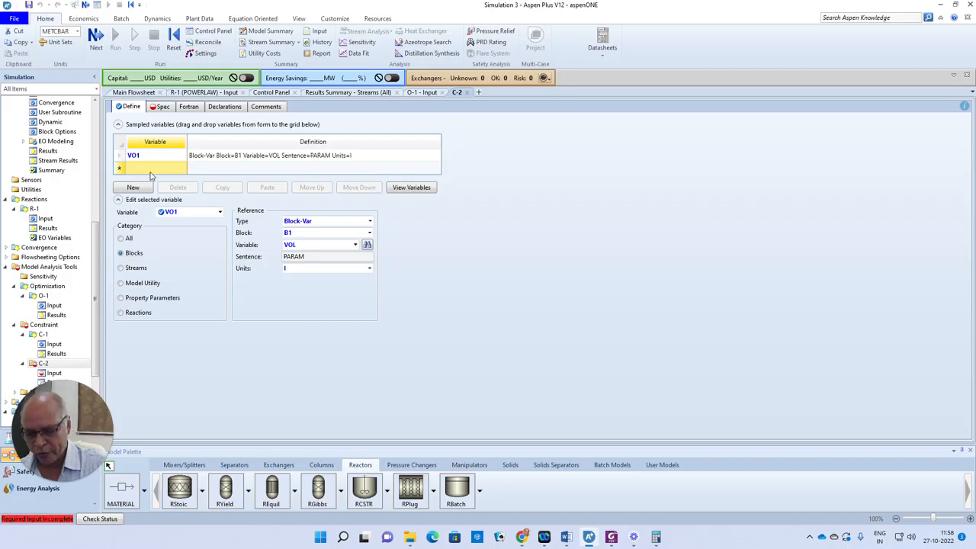
type("VO2")
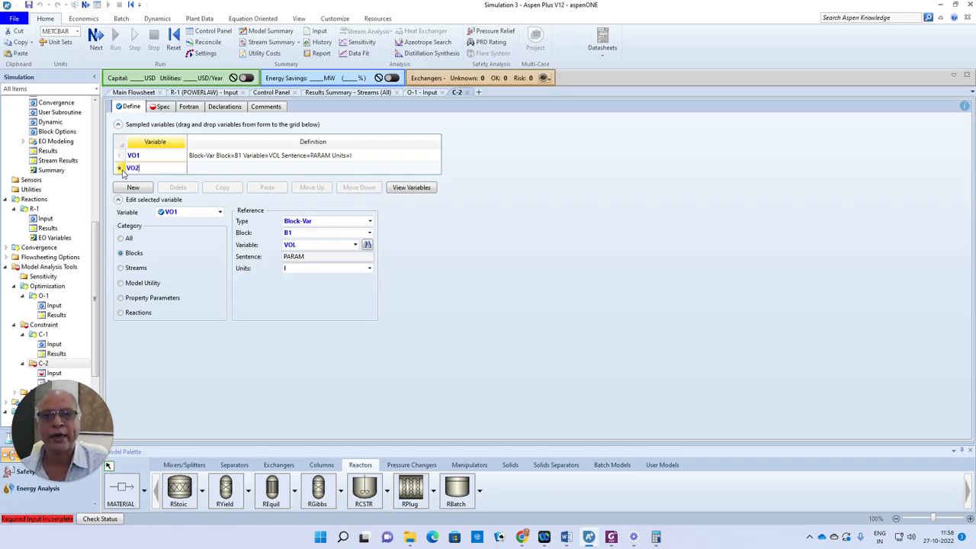
left_click(122, 170)
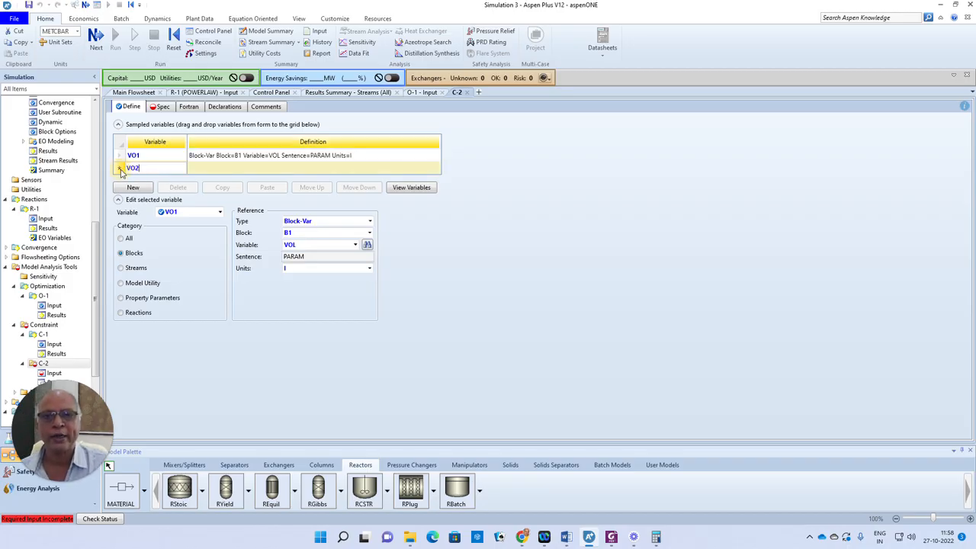
left_click(127, 256)
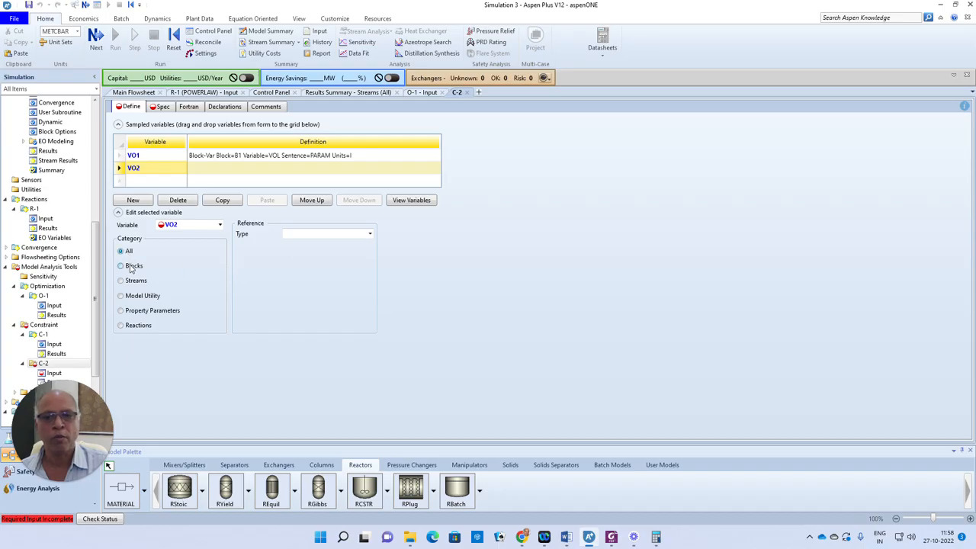
left_click(132, 266)
left_click(364, 235)
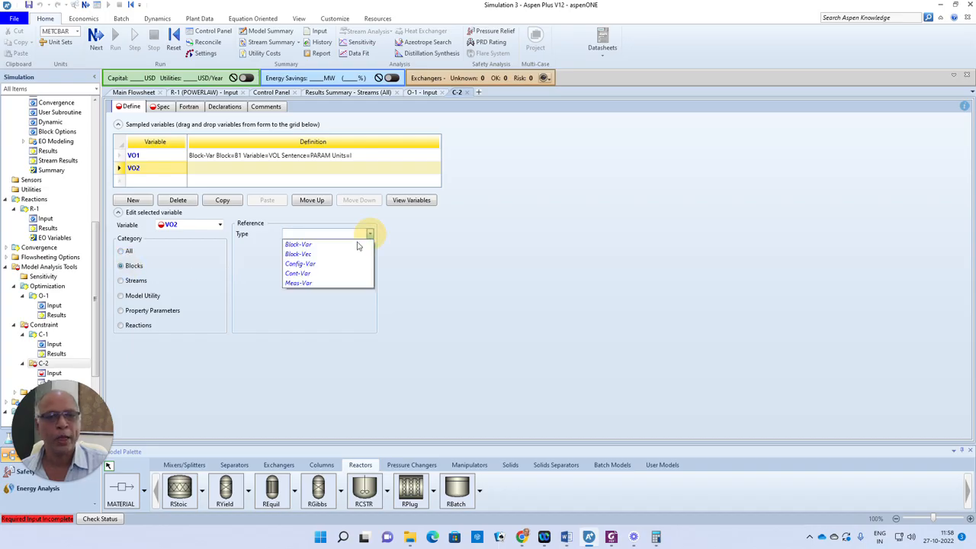
left_click(308, 245)
left_click(368, 245)
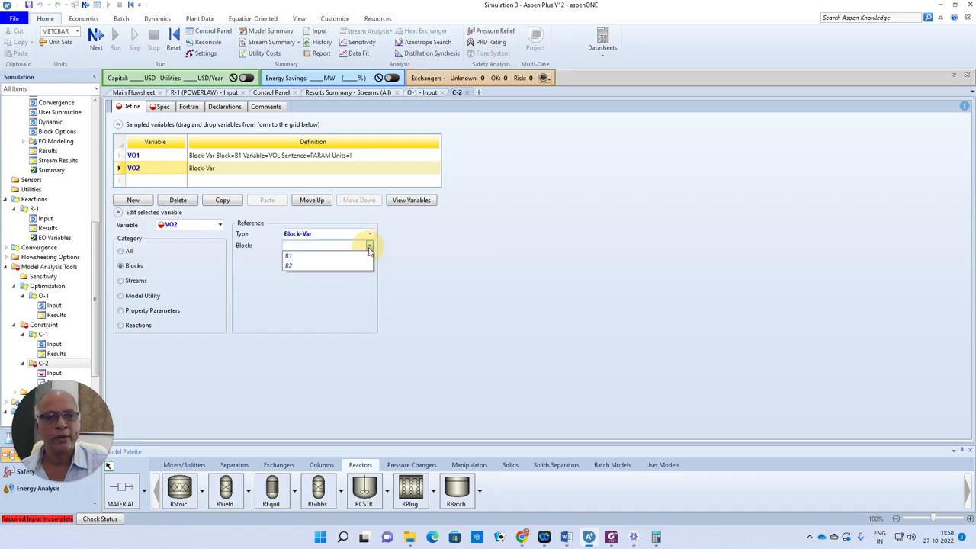
left_click(302, 267)
left_click(355, 258)
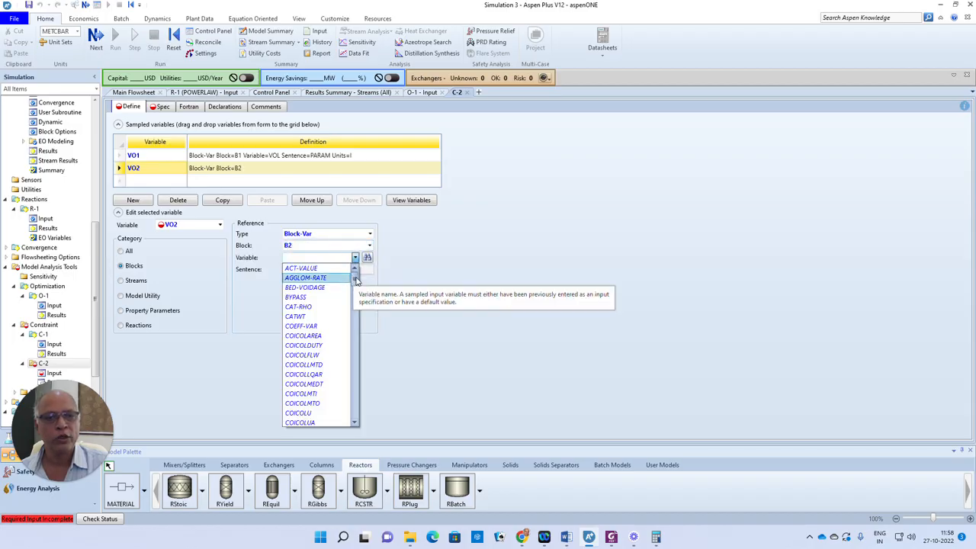
left_click_drag(356, 279, 365, 408)
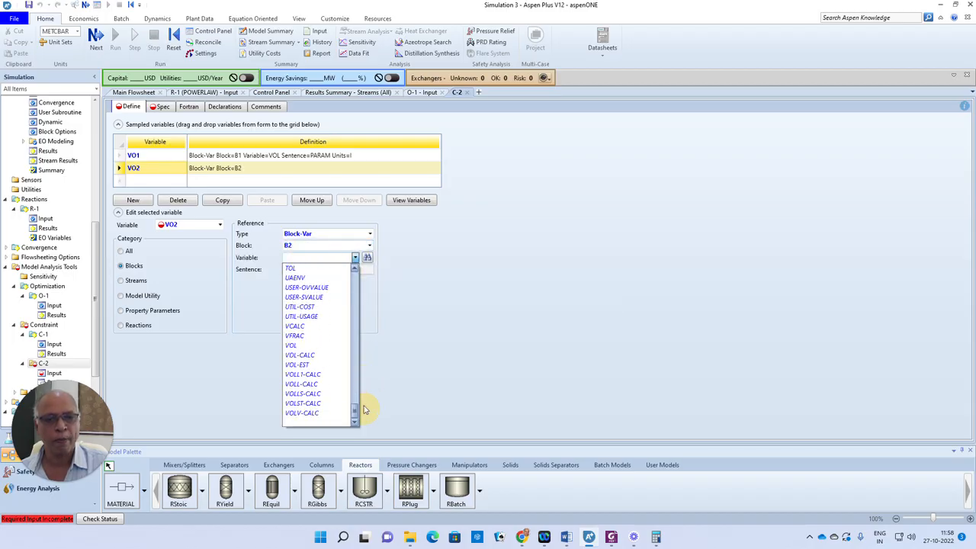
left_click(295, 347)
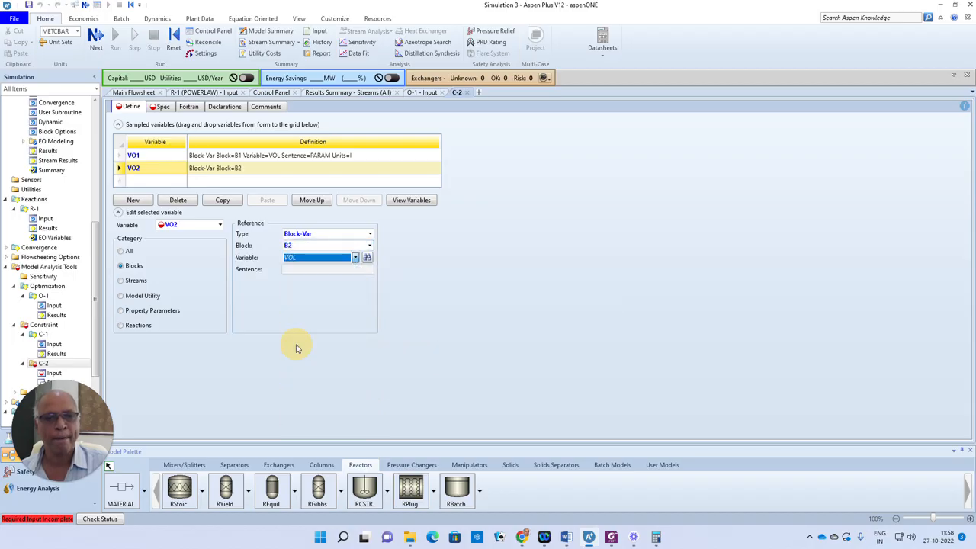
left_click(96, 36)
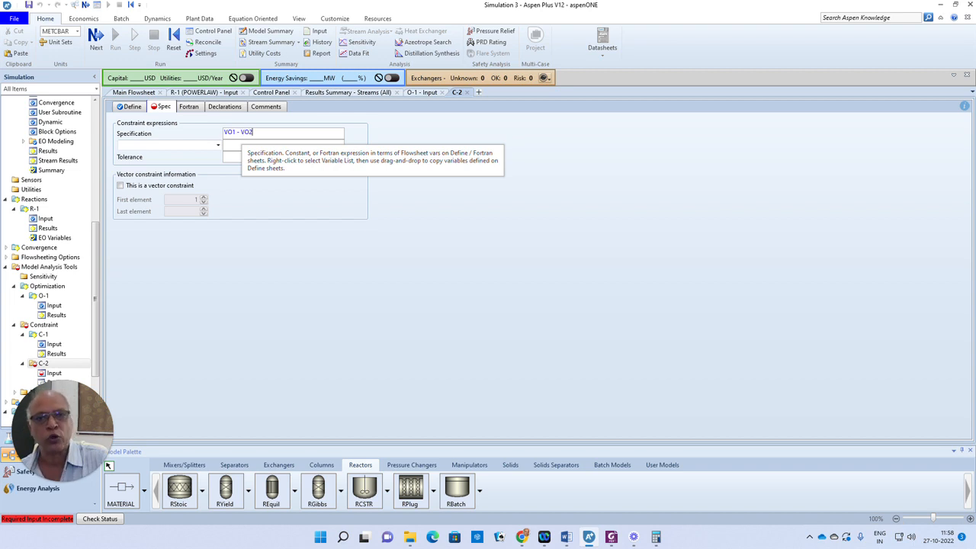
- Make C-2 require VO1 - VO2 equal to 0 with tolerance 0.001, then show O-1's Objective & Constraints
left_click(218, 145)
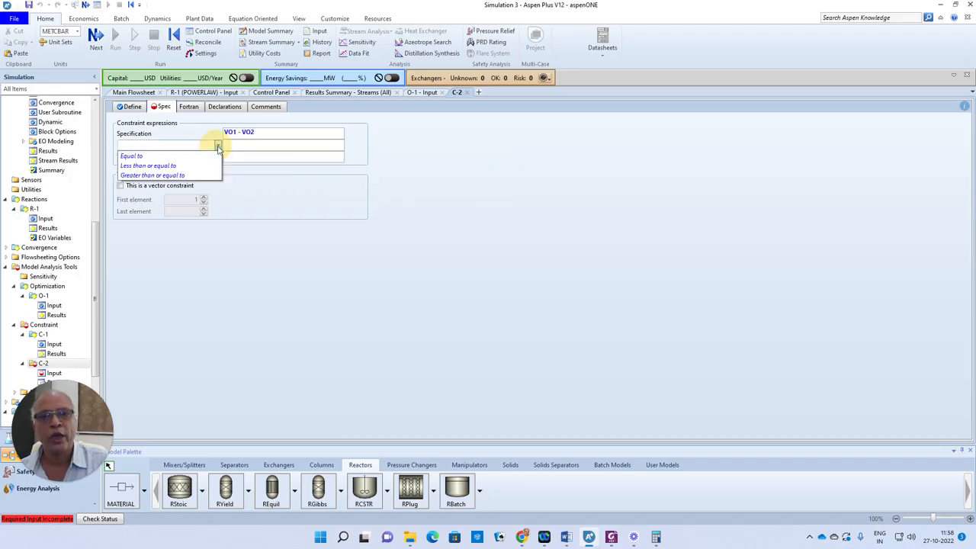
left_click(150, 156)
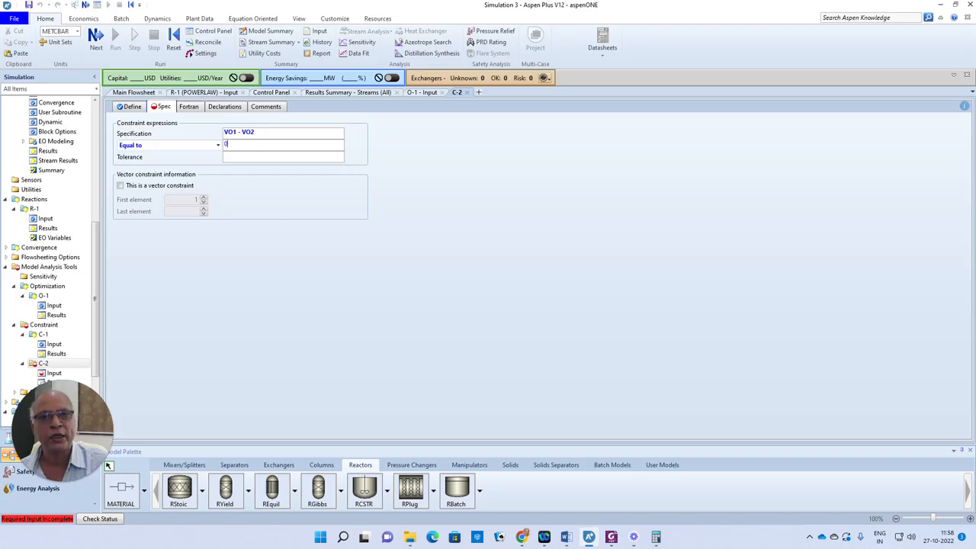
left_click(231, 157)
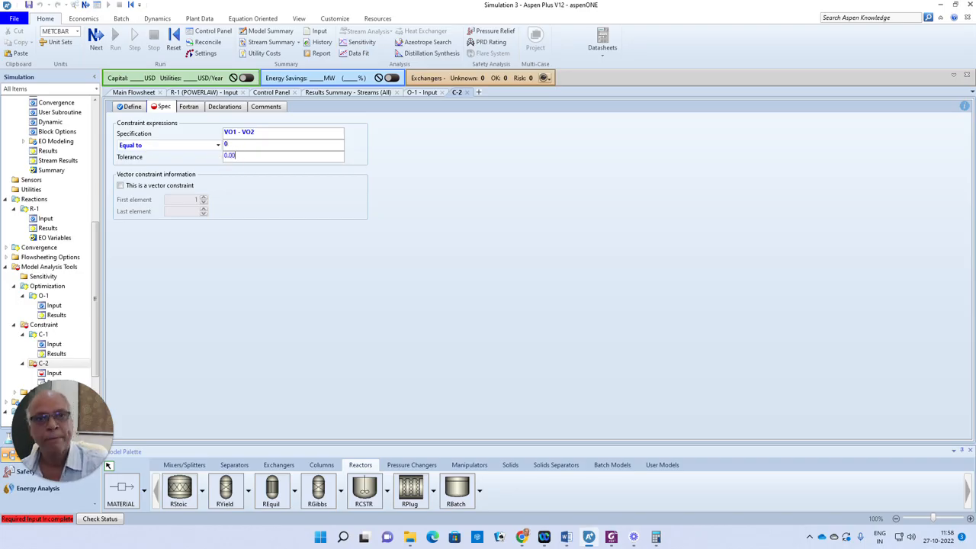
left_click(219, 268)
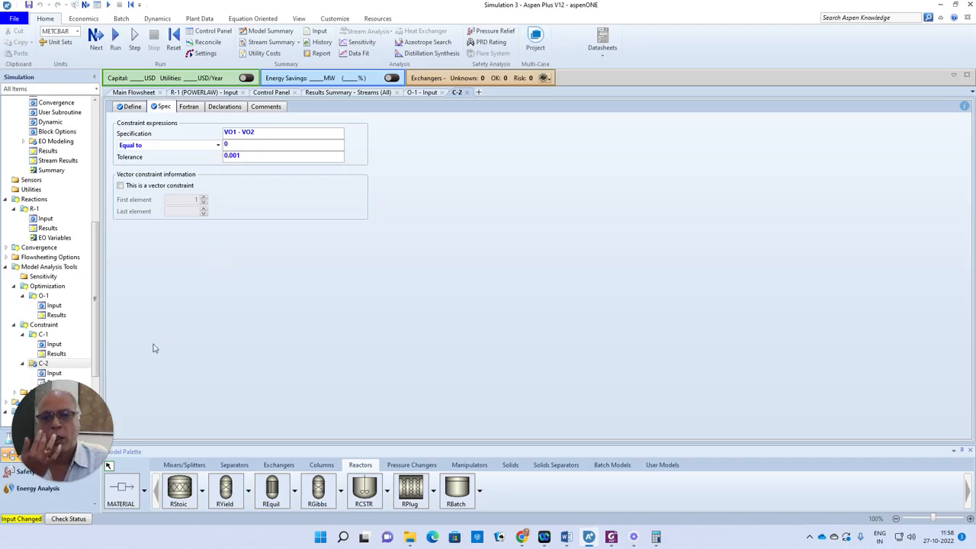
left_click(55, 306)
left_click(186, 107)
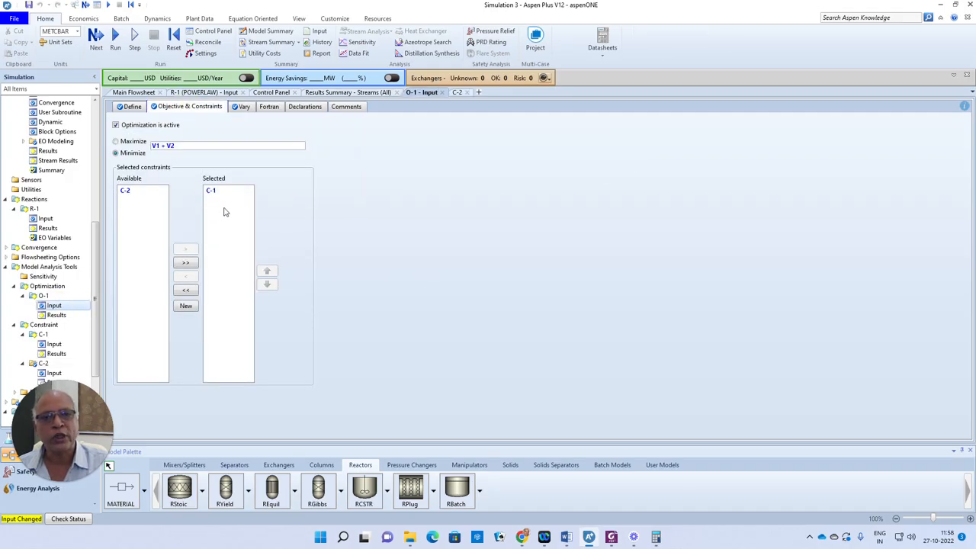
- Add C-2 to O-1's selected constraints alongside C-1 and check the input is complete
left_click(123, 194)
left_click(186, 249)
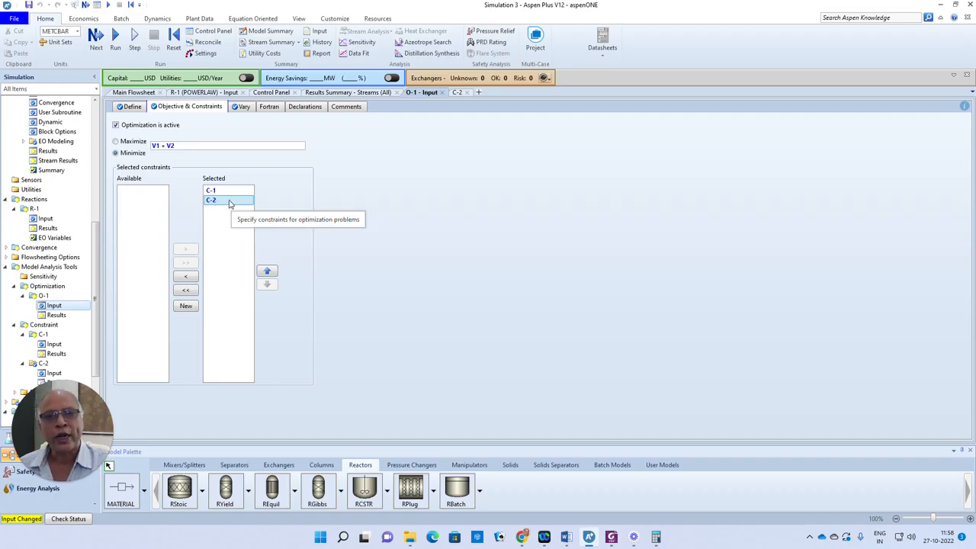
left_click(164, 144)
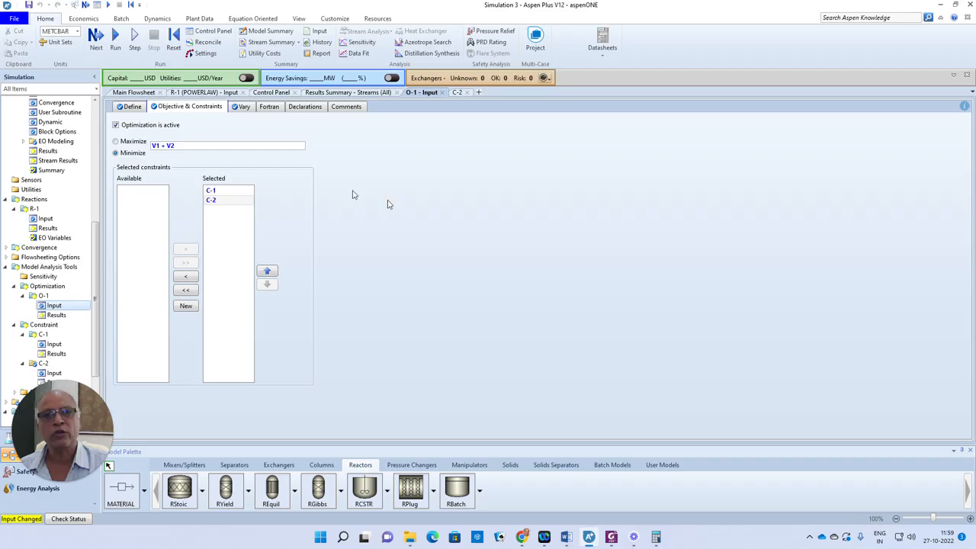
left_click(97, 42)
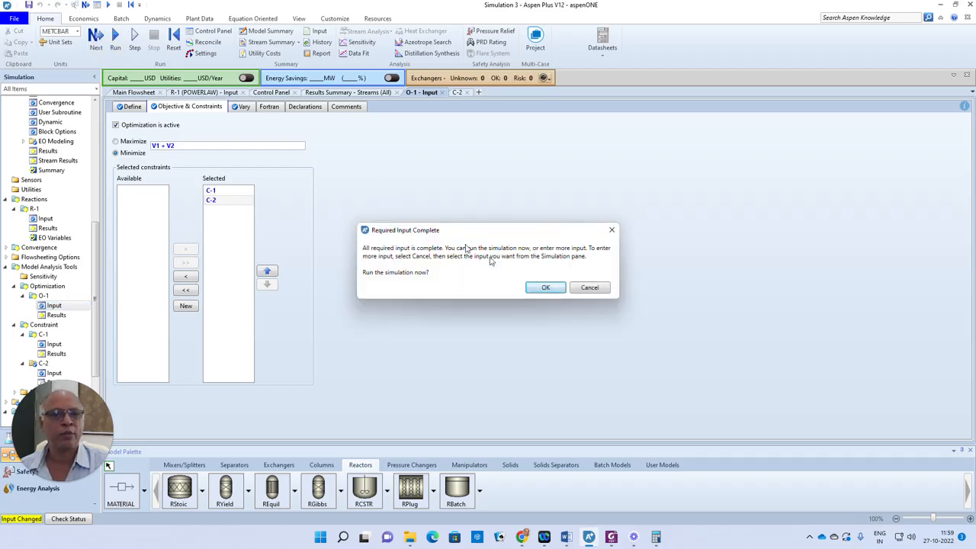
- Run the simulation with both constraints and view O-1's results, which are empty
left_click(538, 287)
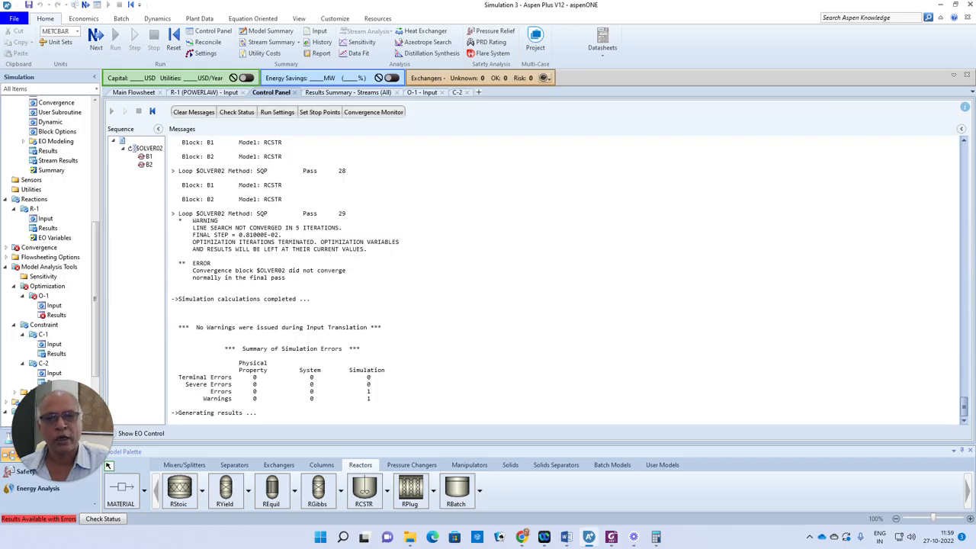
double_click(56, 316)
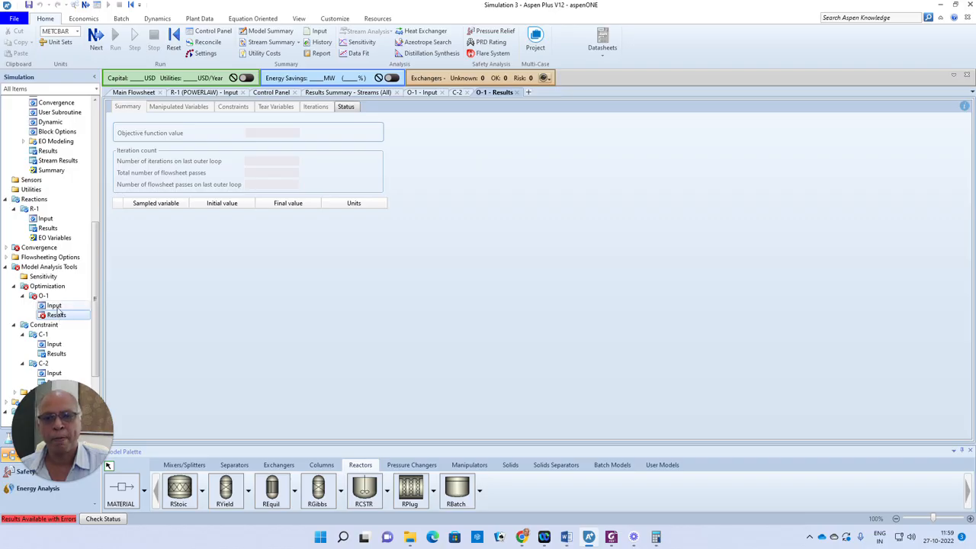
- Review C-1 and C-2 results, where VO1 and VO2 both reach 256.61 L, rechecking O-1 in between
double_click(58, 354)
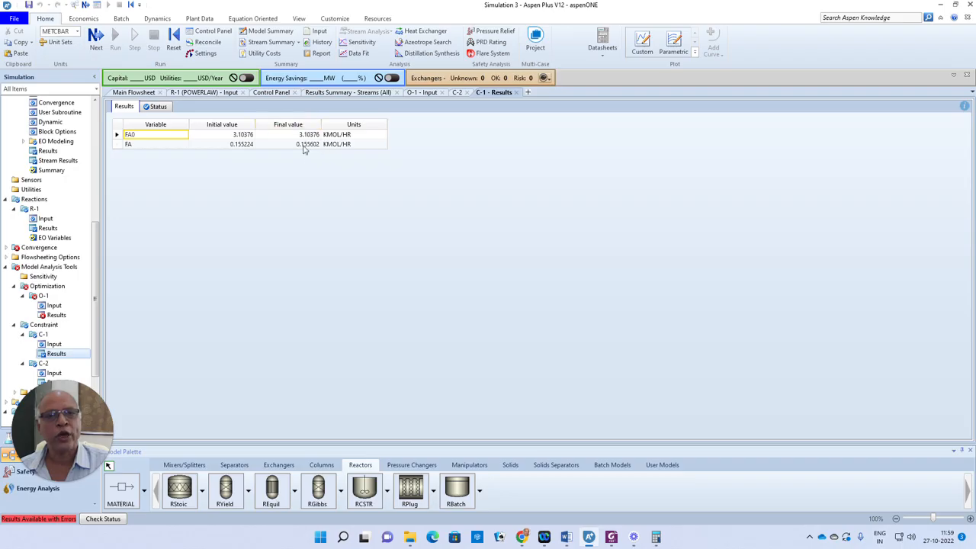
scroll(97, 341, "down", 2)
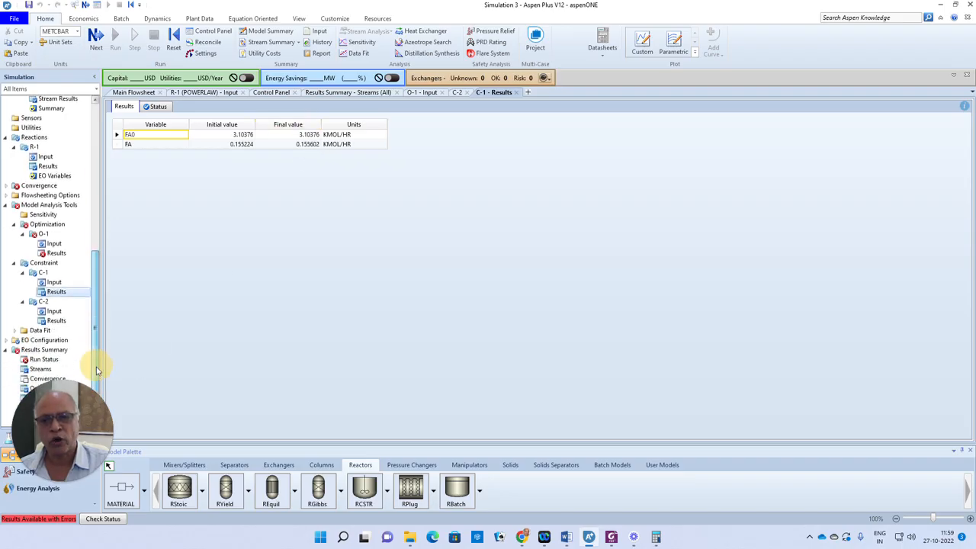
double_click(58, 320)
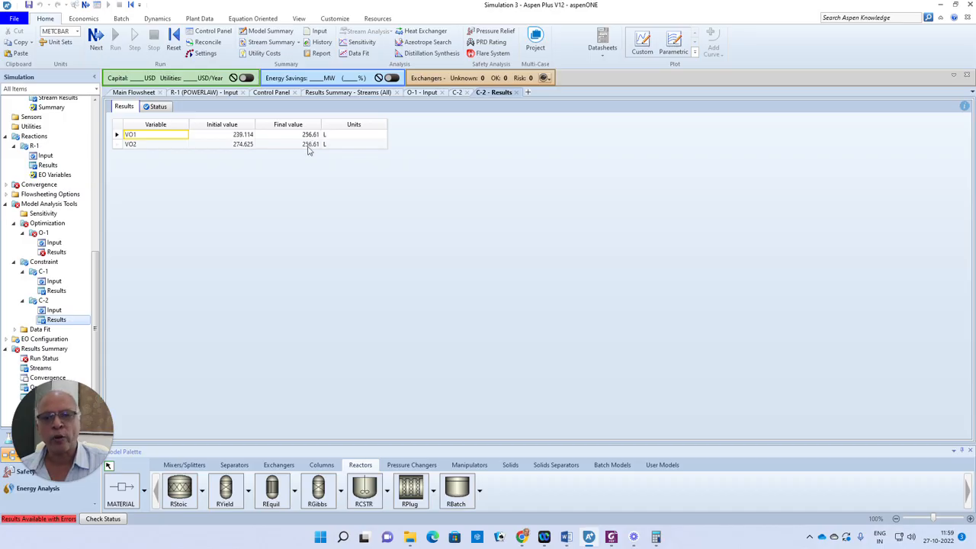
left_click(67, 252)
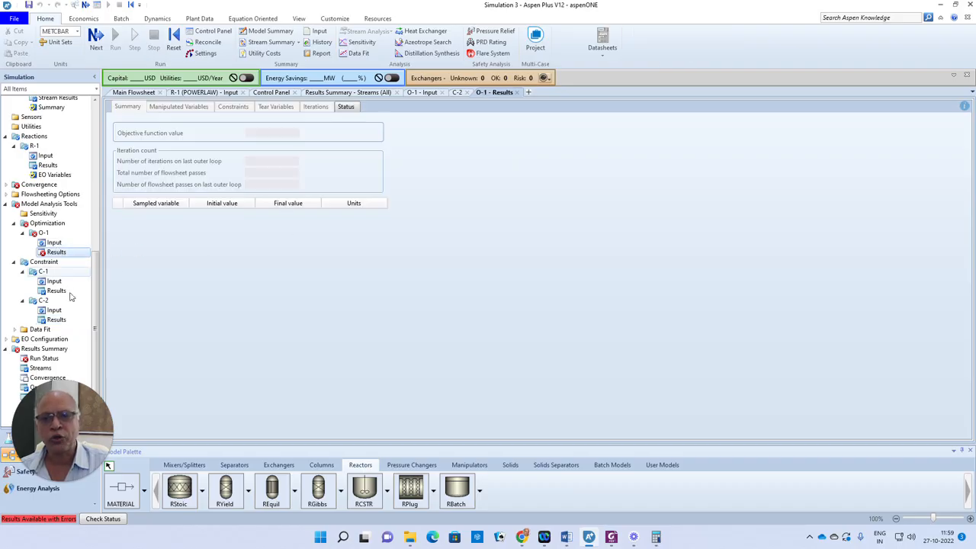
mouse_move(96, 296)
left_mouse_down()
mouse_move(96, 274)
mouse_move(96, 305)
left_mouse_up()
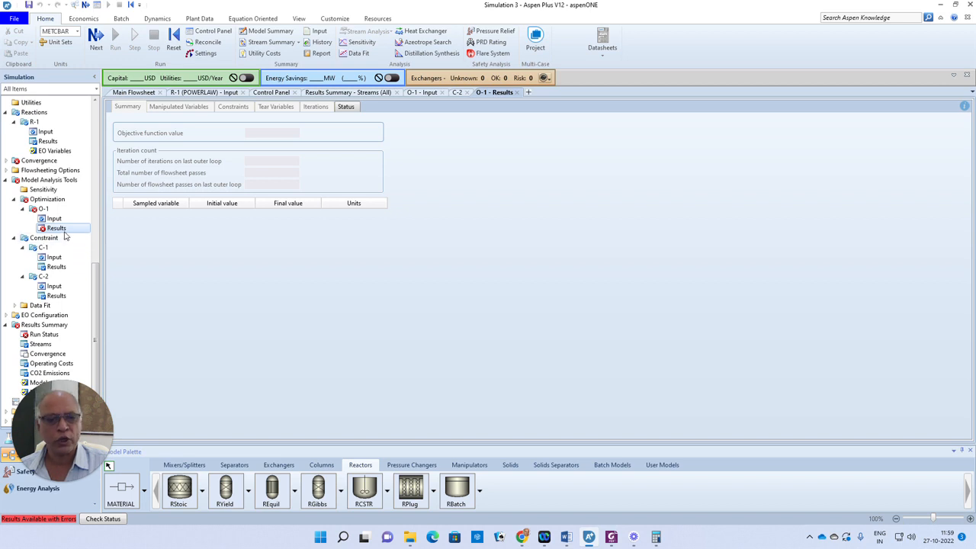
left_click(69, 297)
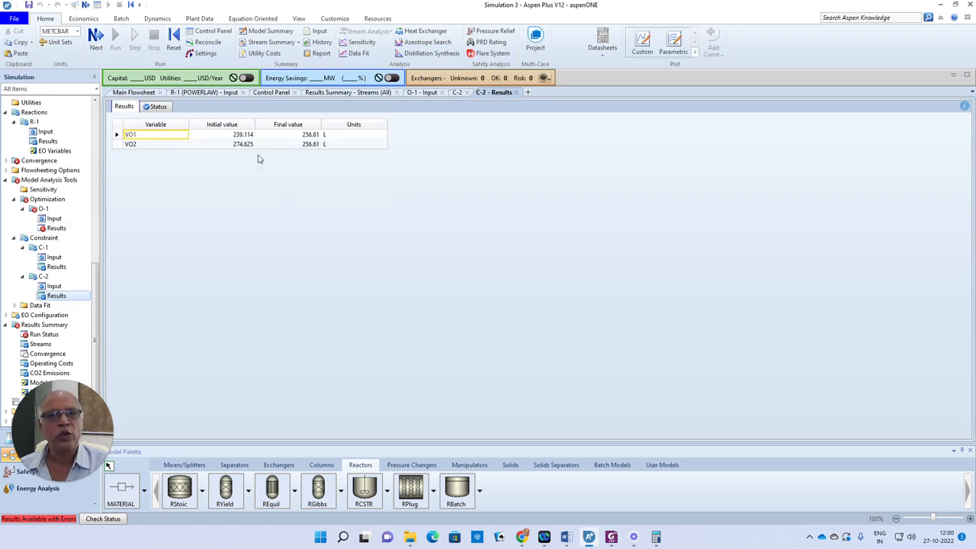